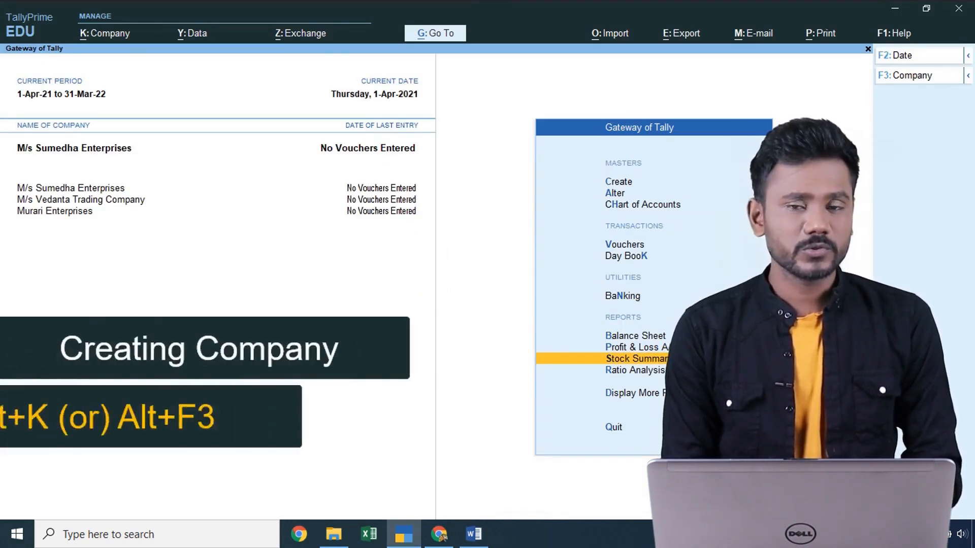
- Begin a new company from the company menu and enter the name 'M/s National Enterprises'
key(alt)
key(alt+k)
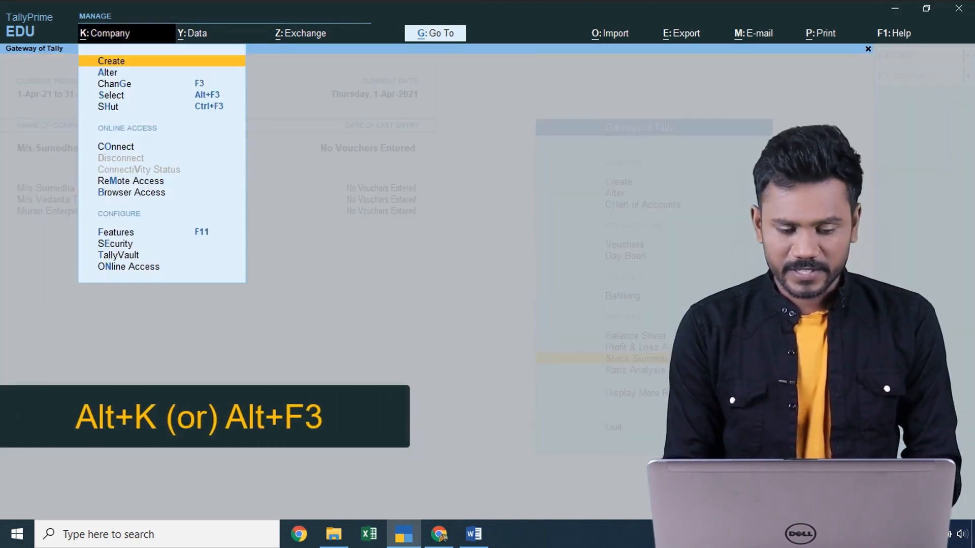
key(Escape)
key(alt)
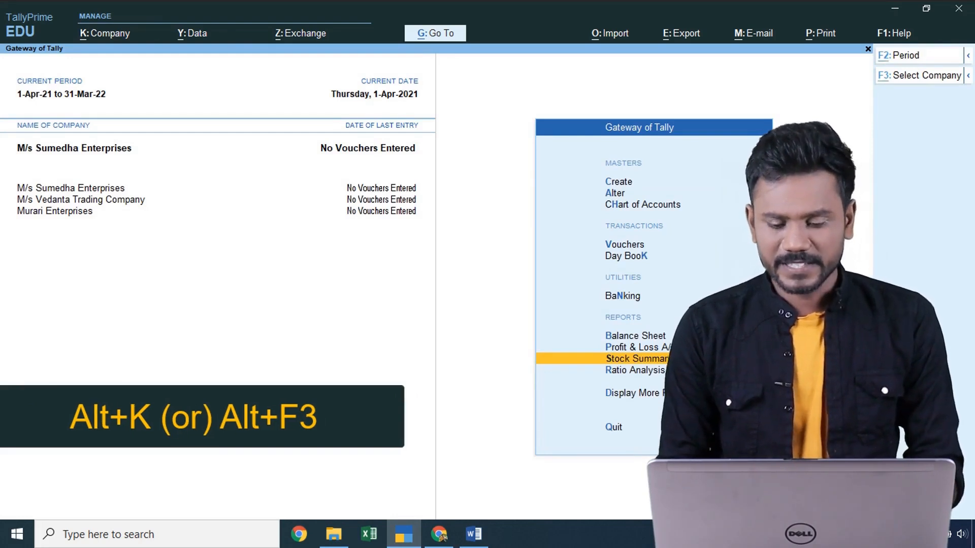
key(alt+F3)
key(Up)
key(Up)
key(Up)
key(Up)
key(Up)
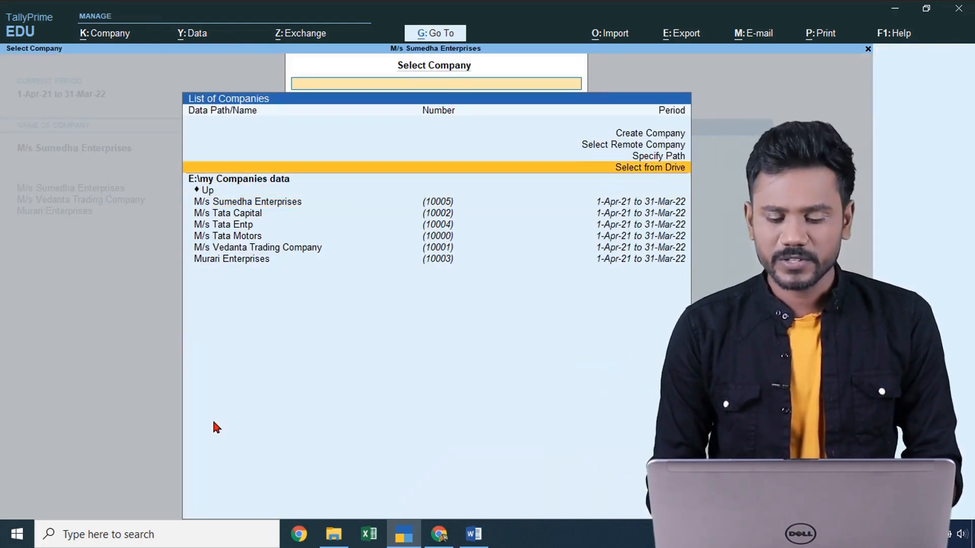
key(Escape)
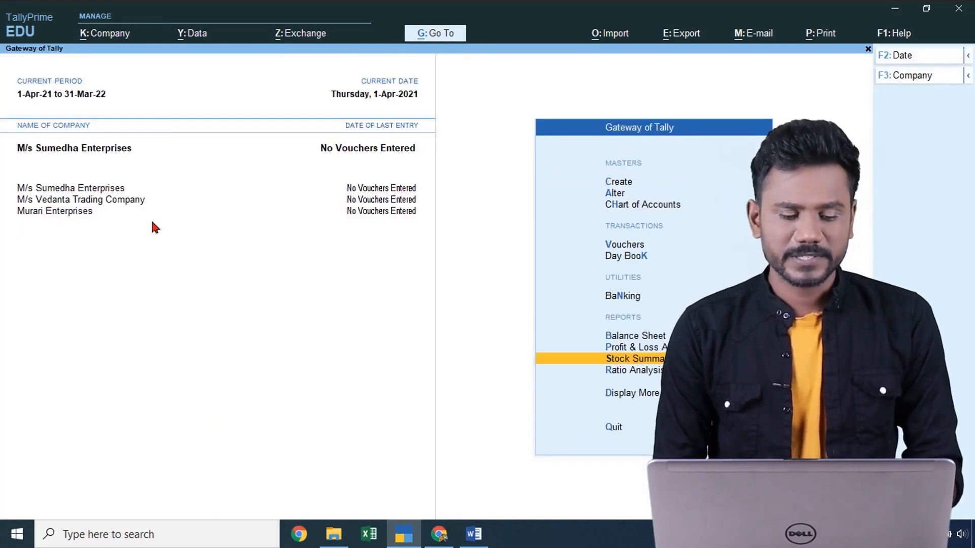
click(103, 36)
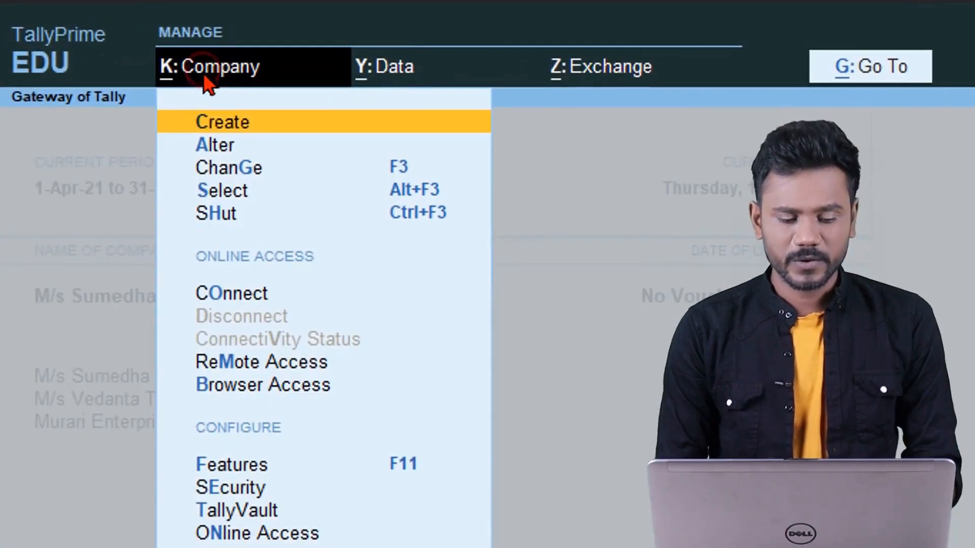
click(304, 126)
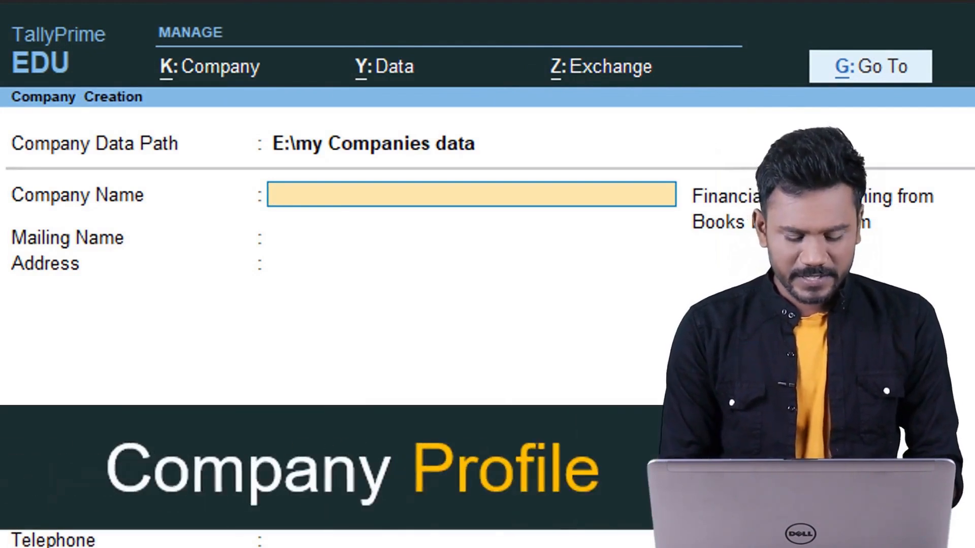
text(M/s)
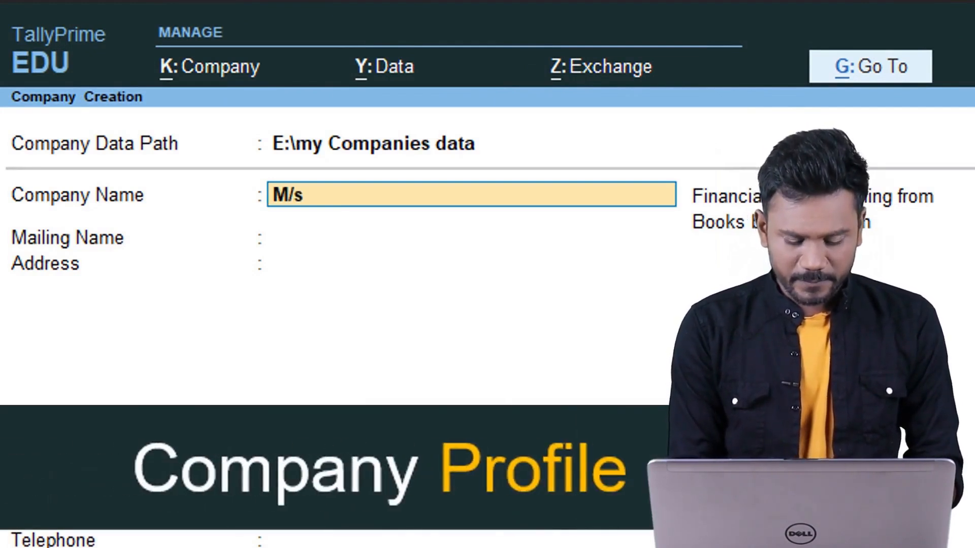
text( National E)
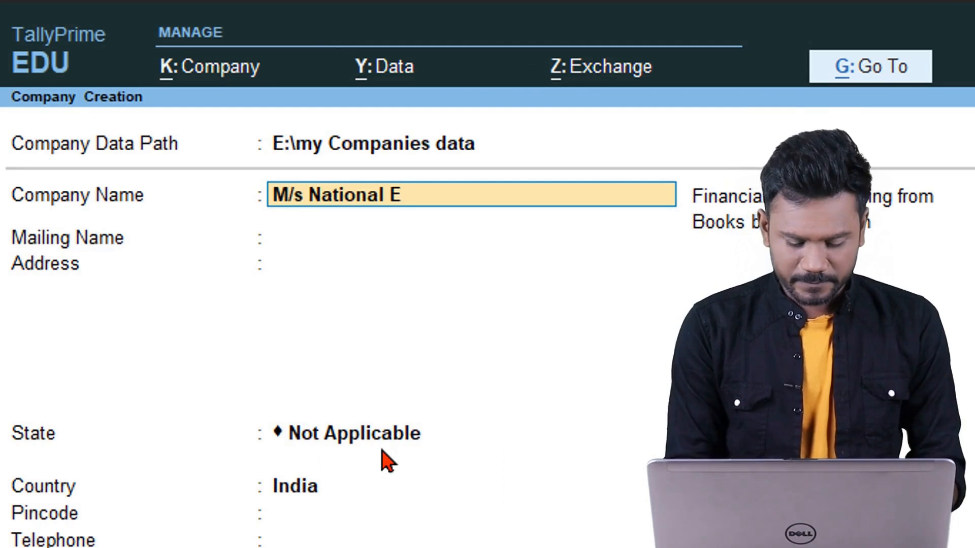
text(nterprises)
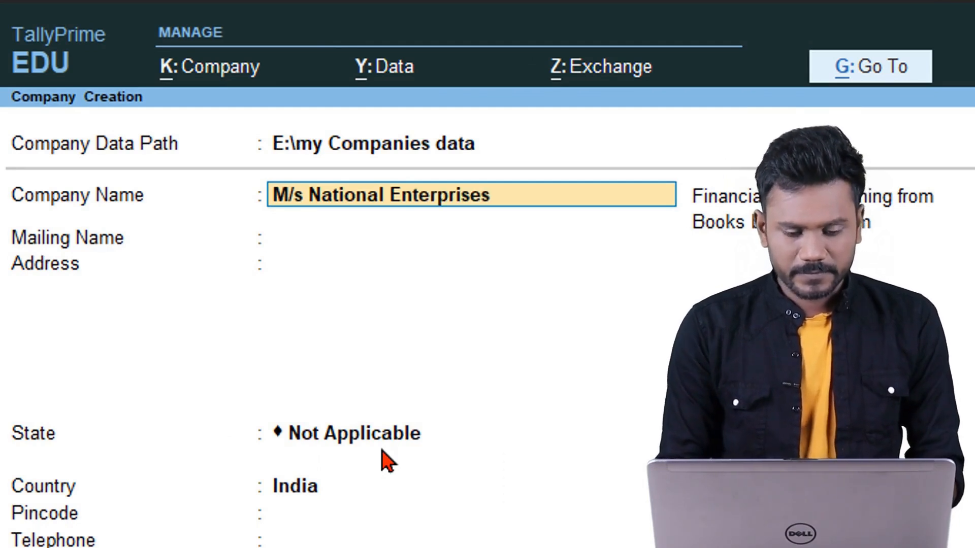
key(Return)
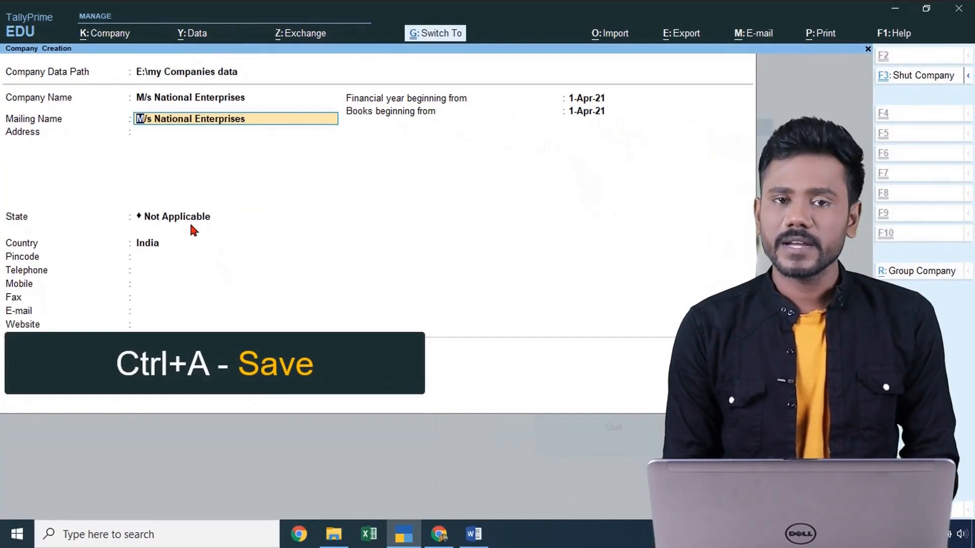
- Save the new company M/s National Enterprises
key(ctrl+a)
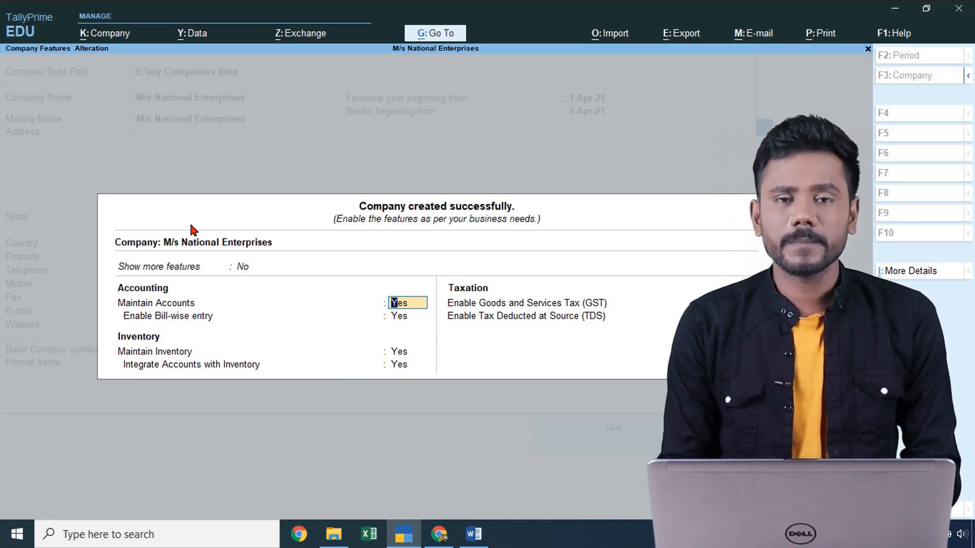
key(Escape)
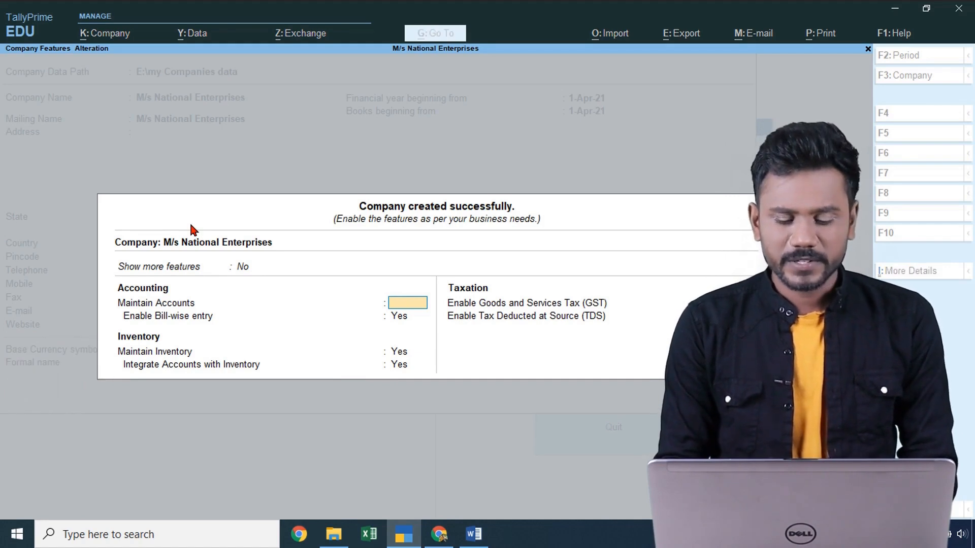
key(ctrl+a)
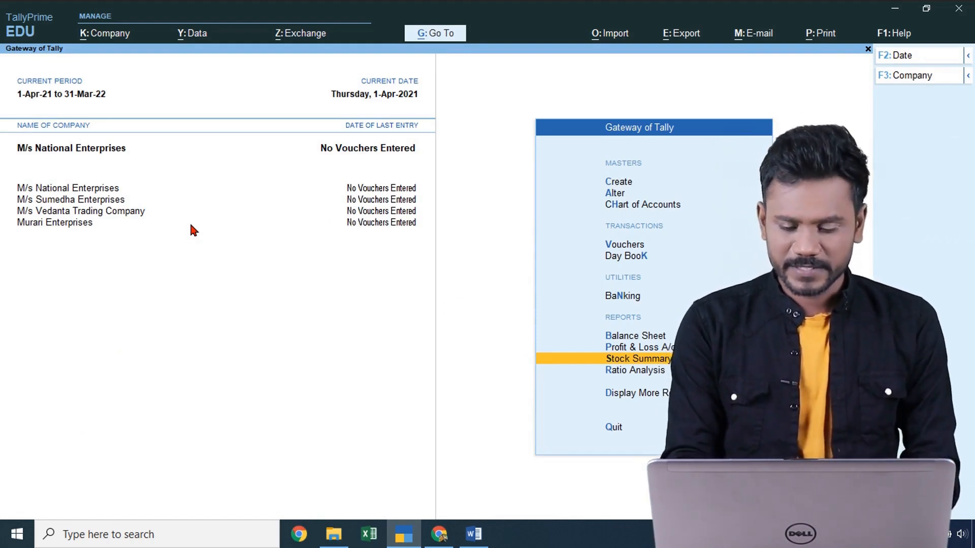
- Set GST and TDS to No in the company's F11 features and return to Gateway of Tally
key(F11)
key(Return)
key(Return)
key(Return)
key(Return)
key(Return)
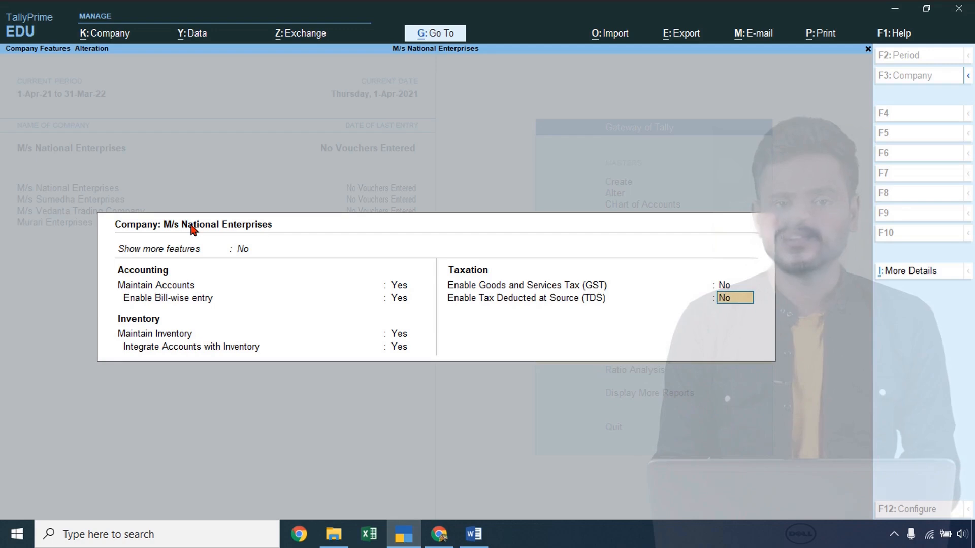
key(ctrl)
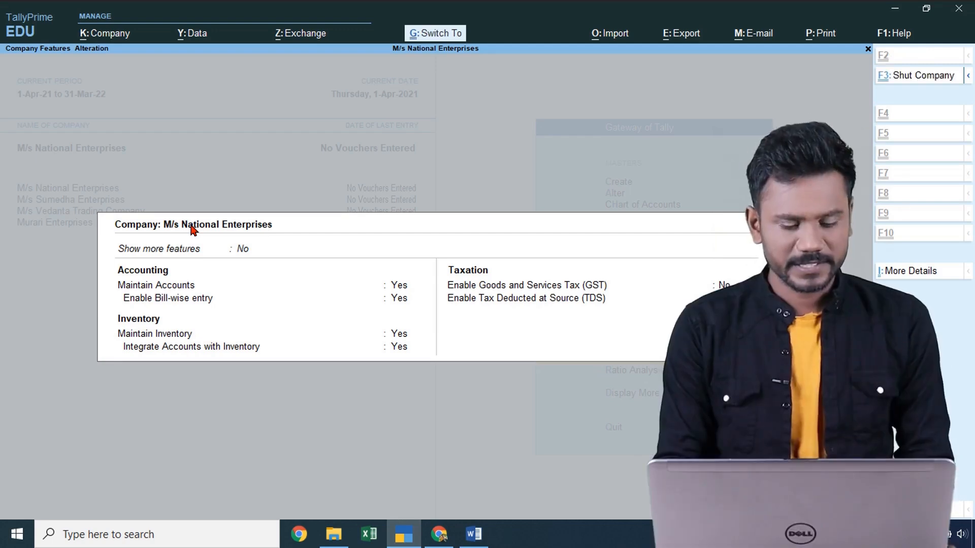
key(F3)
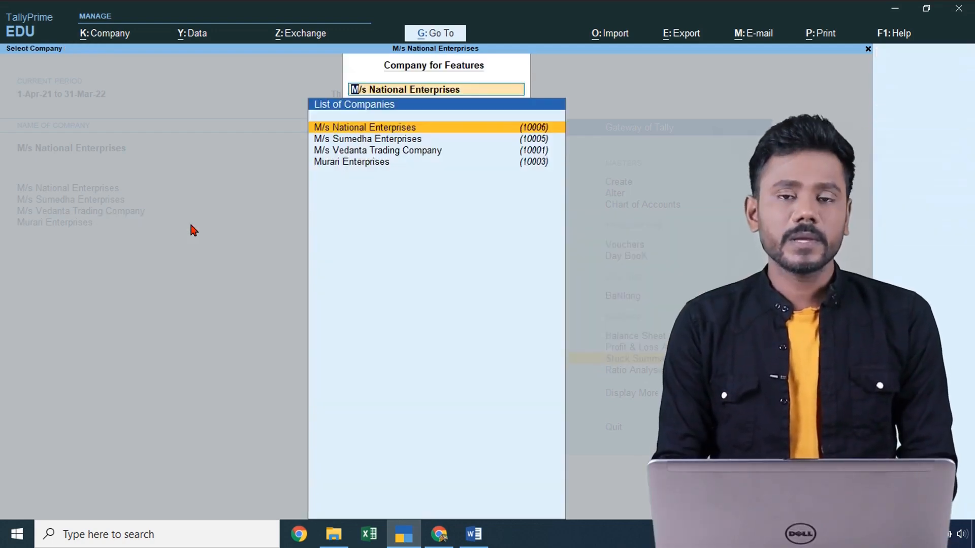
key(Escape)
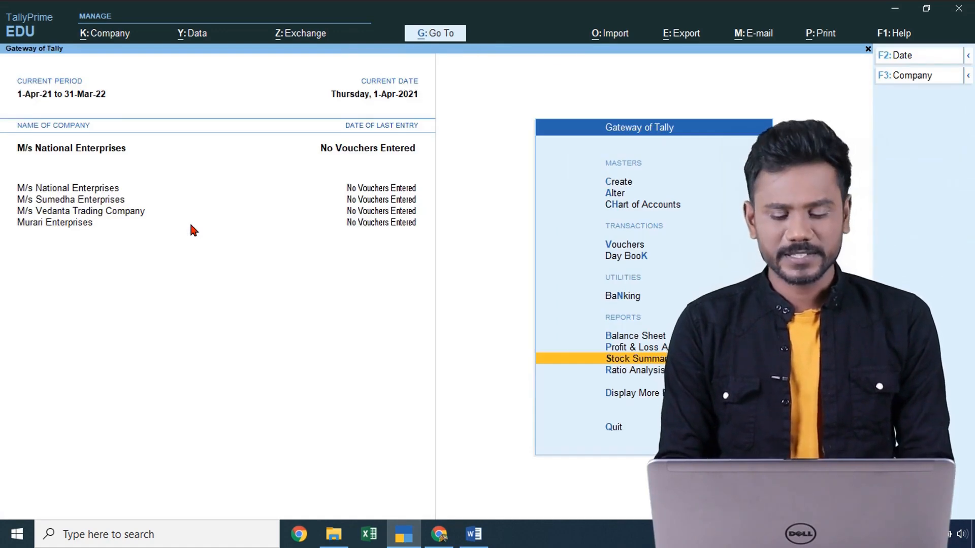
- Open Vouchers from Gateway of Tally, showing Payment voucher No. 1 dated 1-Apr-21
key(Up)
key(Up)
key(Up)
key(Up)
key(Up)
key(Up)
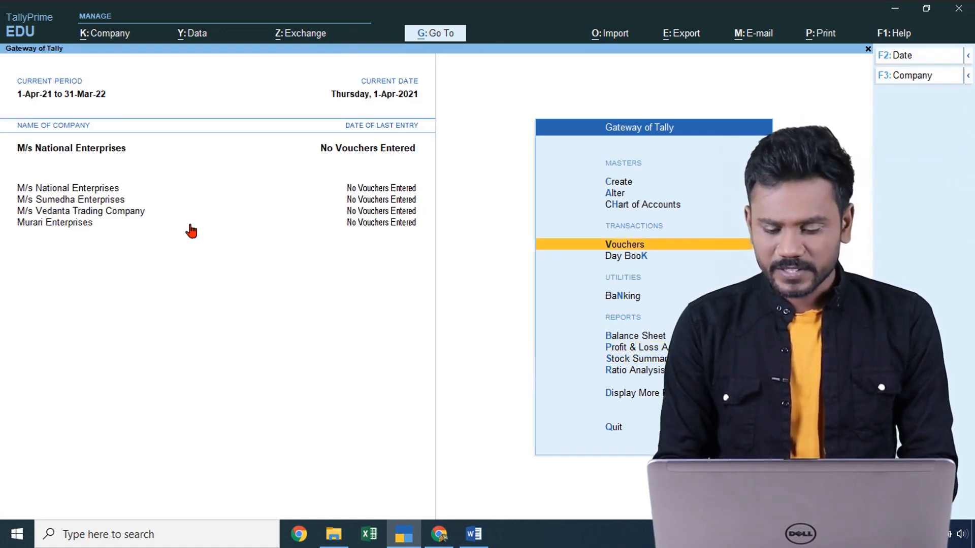
key(Down)
key(Return)
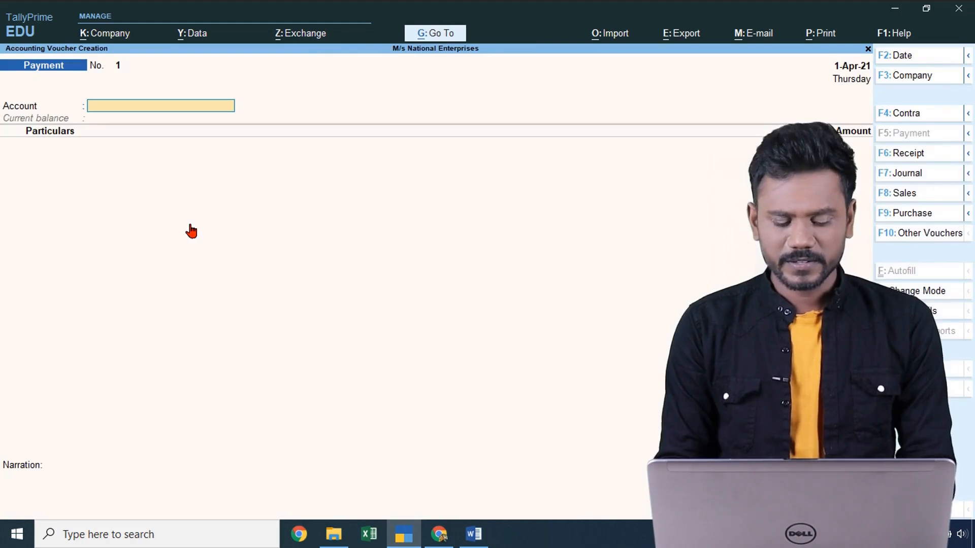
key(alt+Tab)
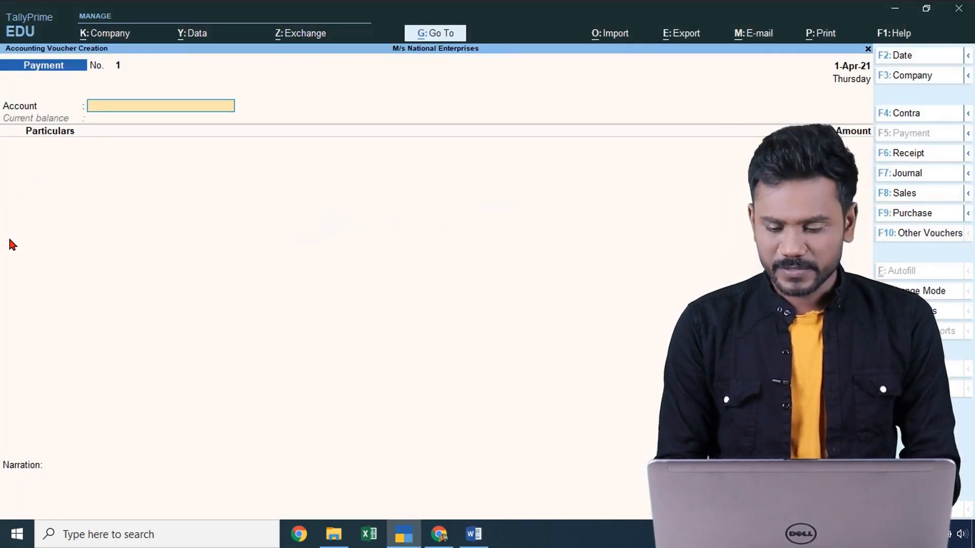
- Switch to a Purchase voucher with supplier invoice No. 123 dated 1-Apr-21
click(910, 217)
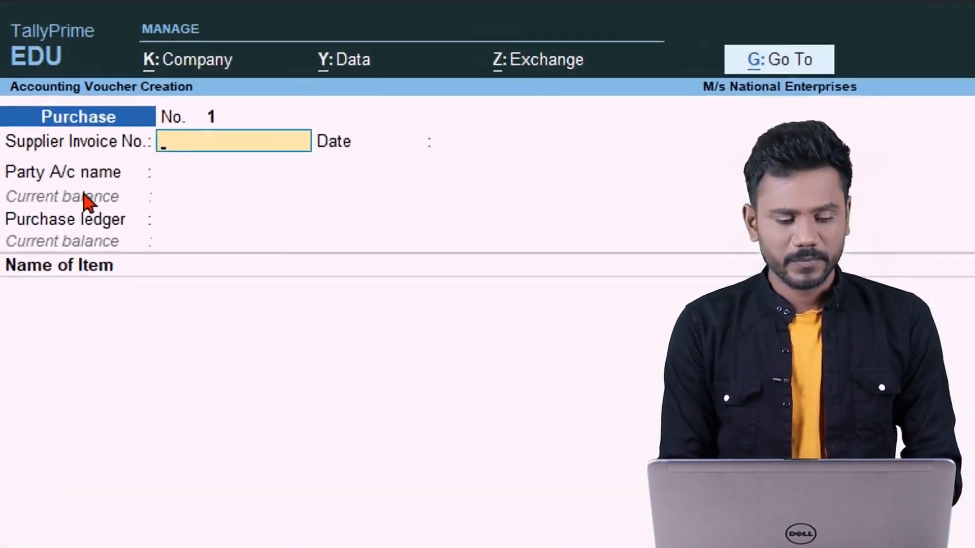
text(123)
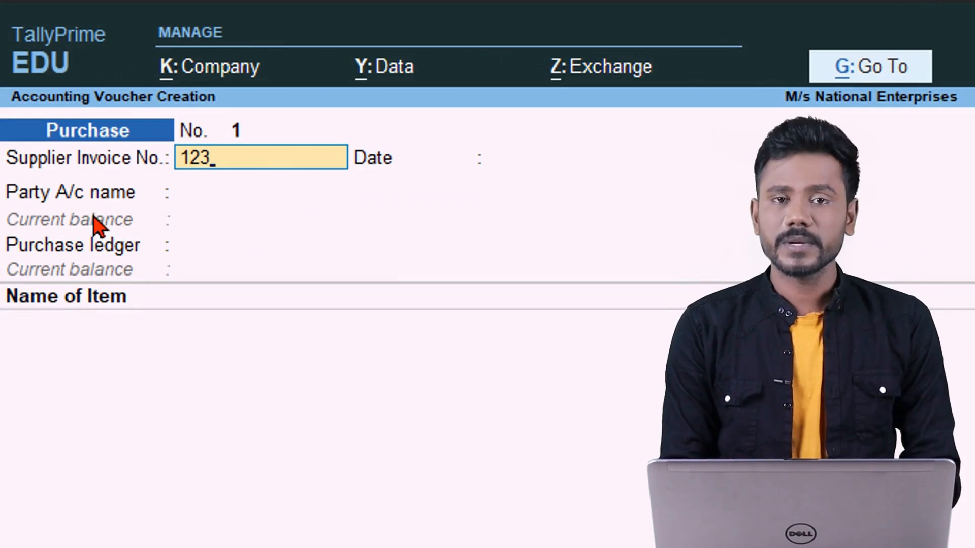
key(Return)
key(Return)
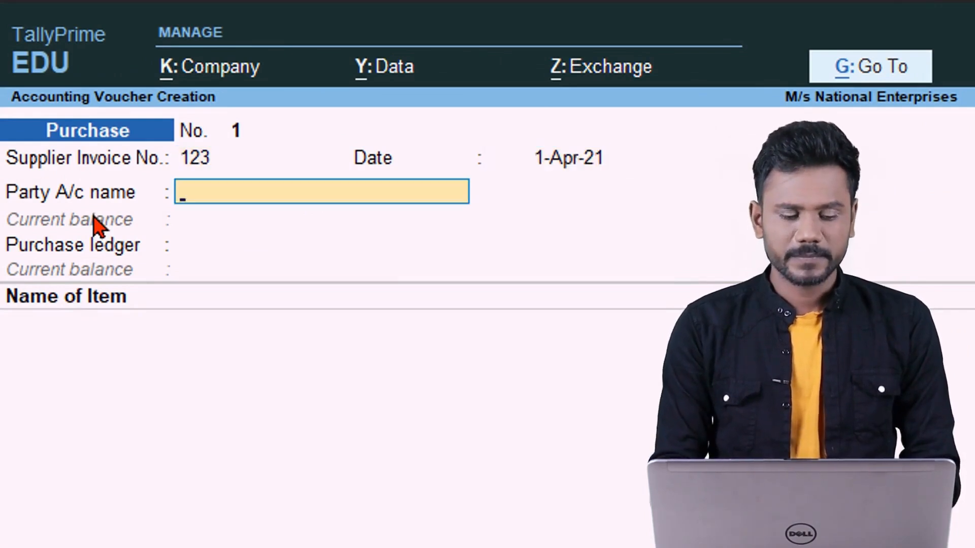
key(BackSpace)
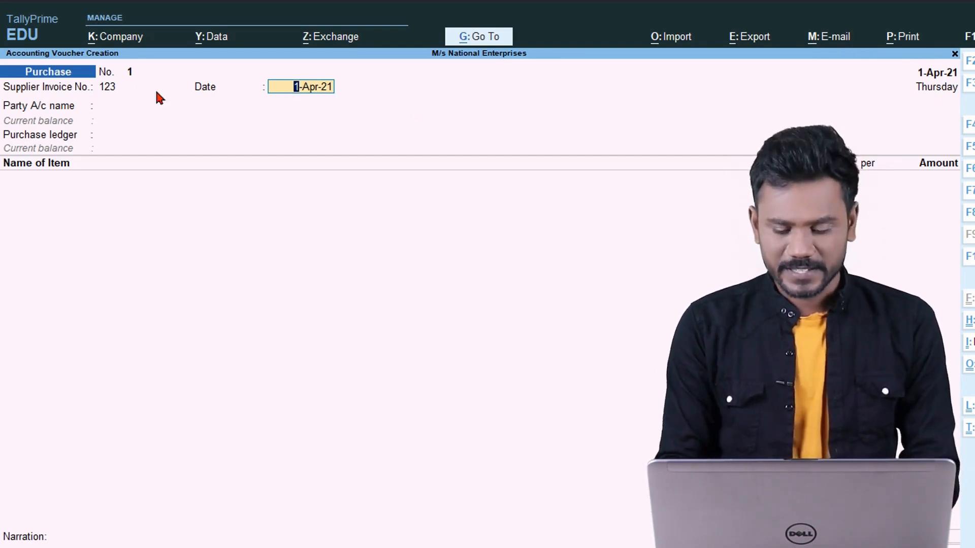
key(Return)
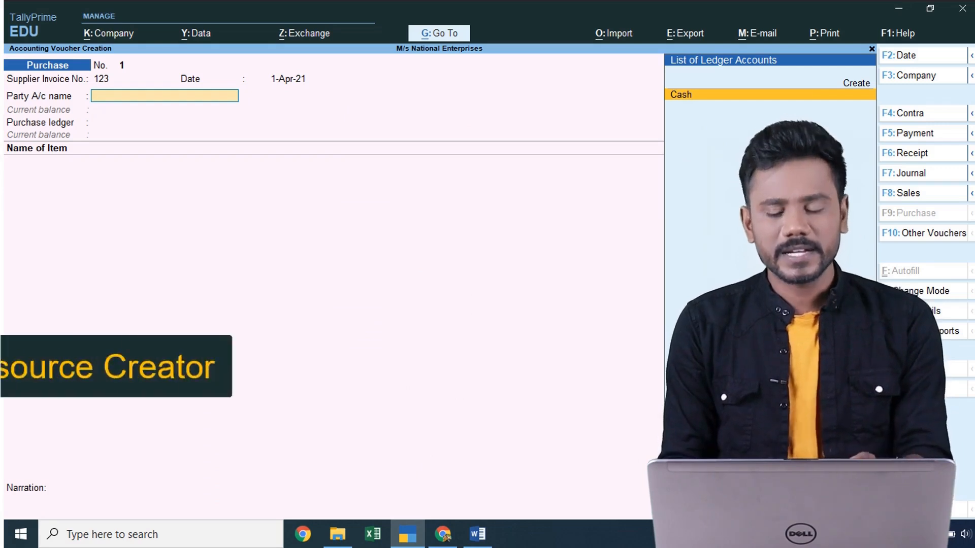
- Open a new ledger form from Party A/c name and copy 'M/s Kakatiya Enterprises' from the task sheet
key(Up)
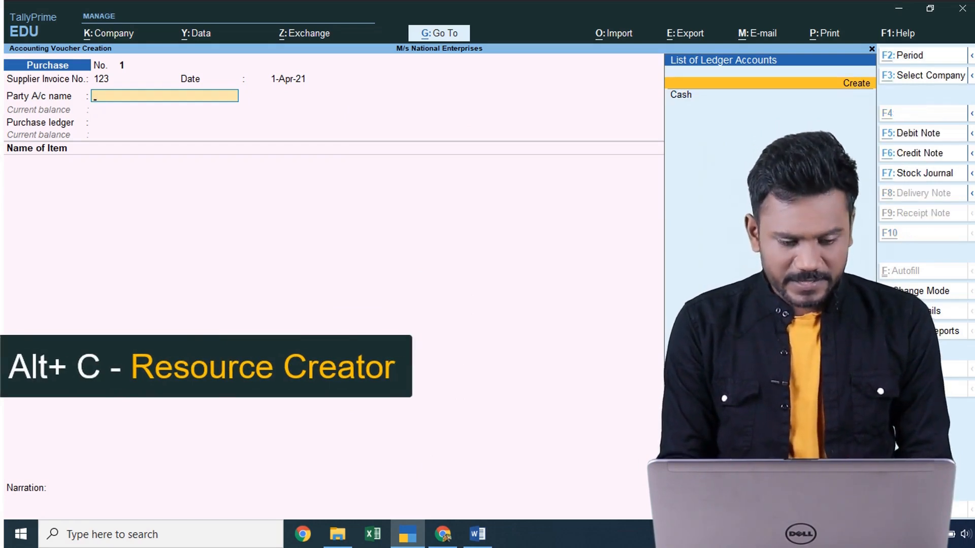
key(alt+c)
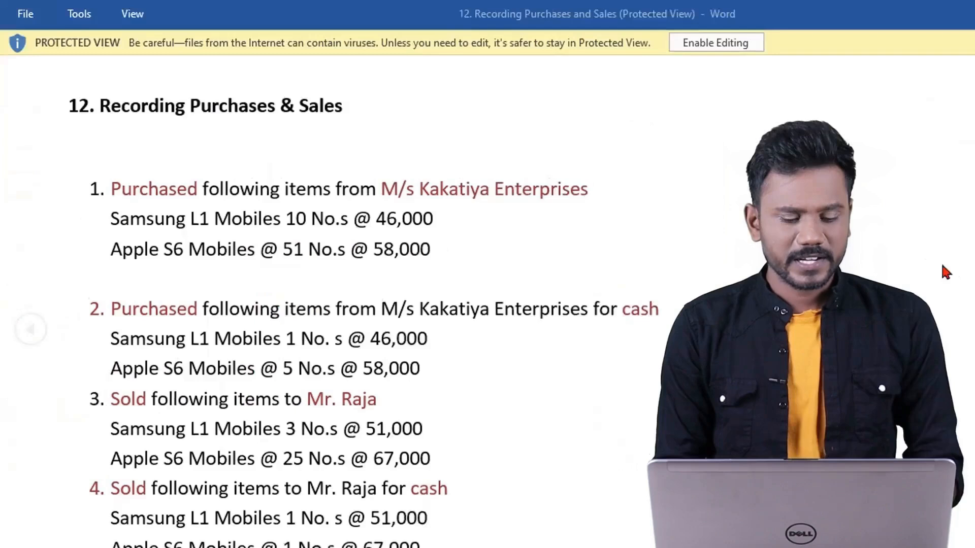
drag(364, 180, 522, 185)
key(ctrl+c)
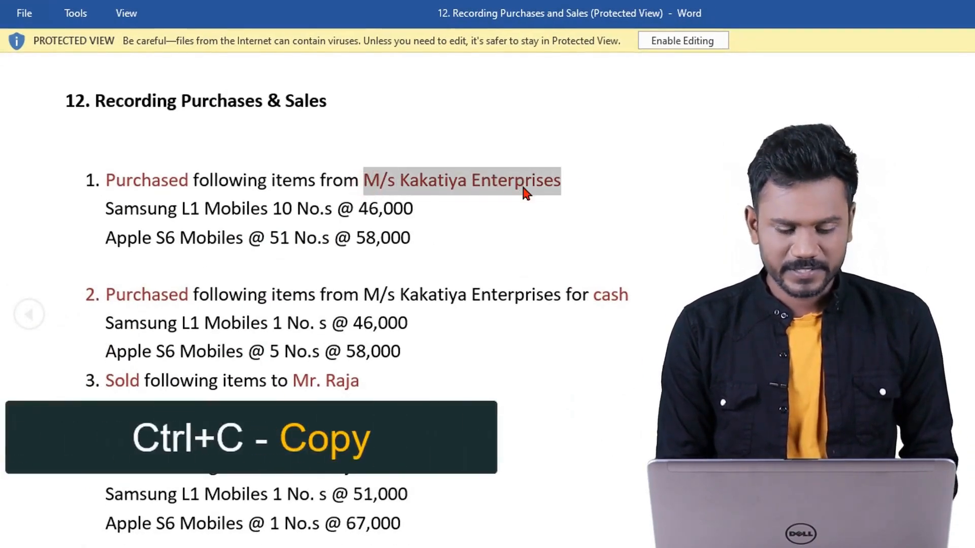
key(alt+Tab)
- Paste the name and save ledger M/s Kakatiya Enterprises under Sundry Creditors
key(ctrl+v)
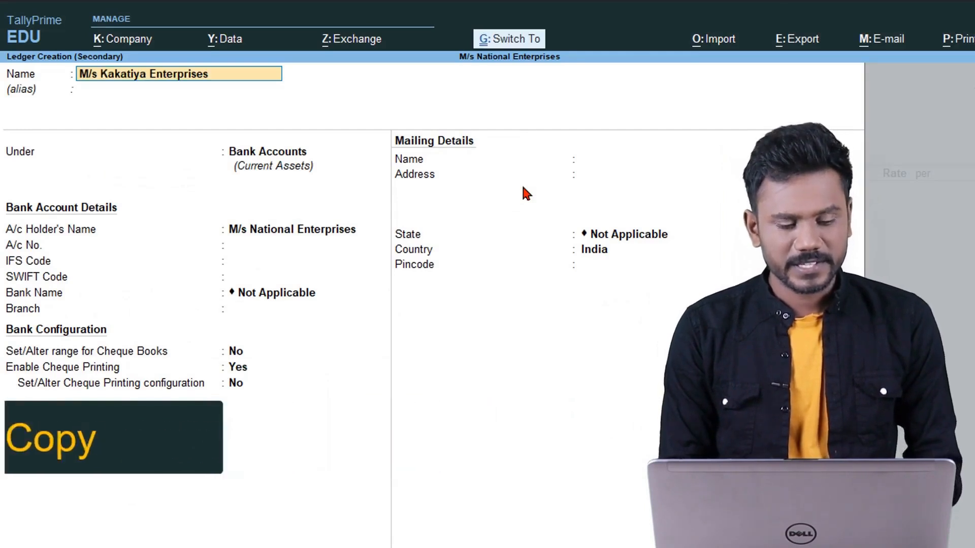
key(Return)
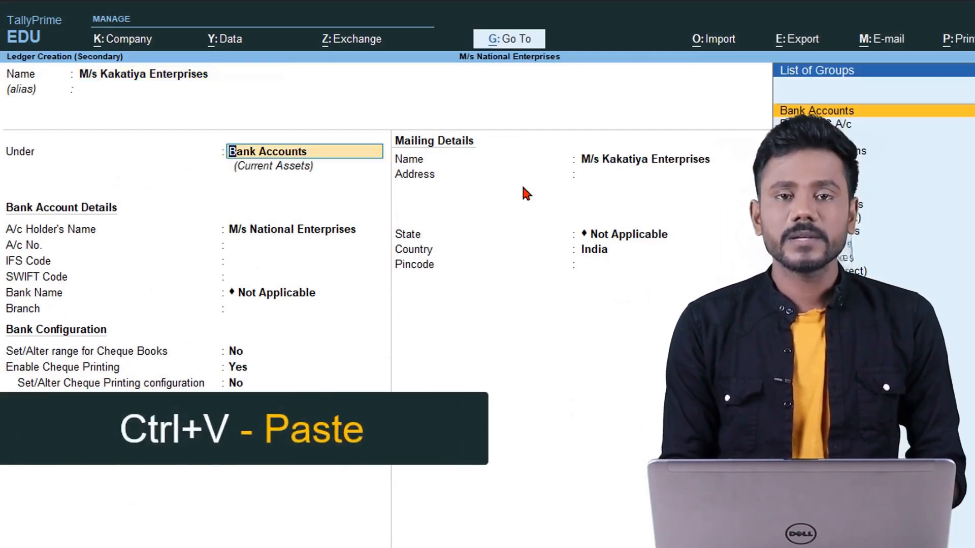
text(Sun)
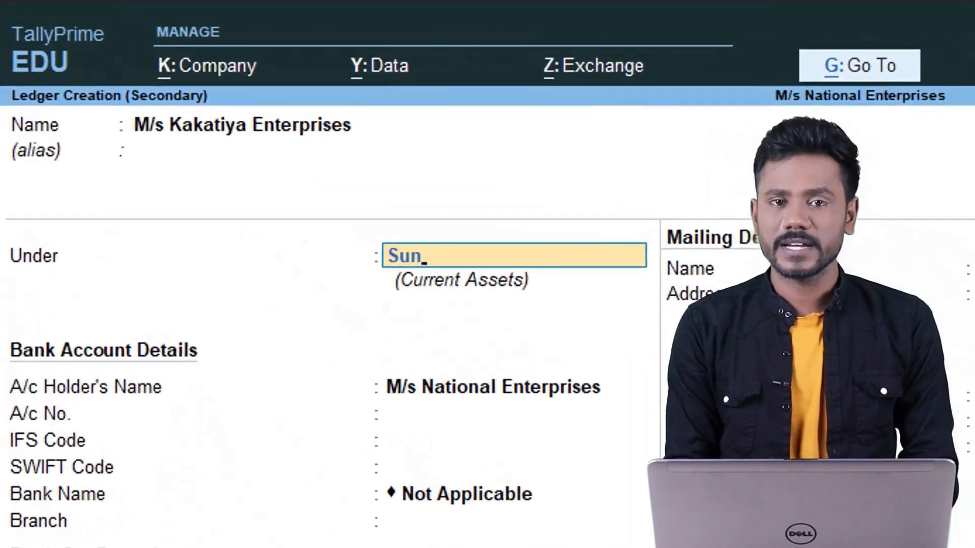
text(sun)
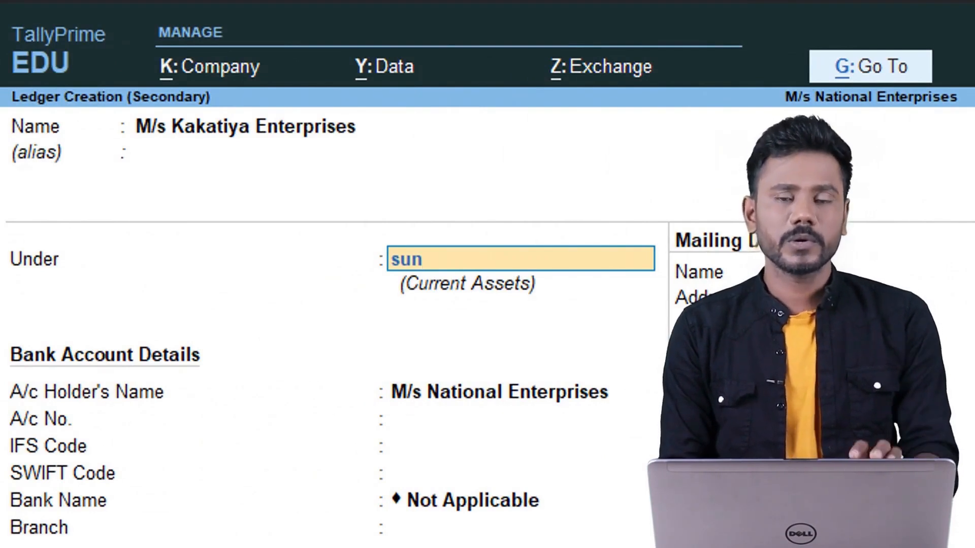
key(Return)
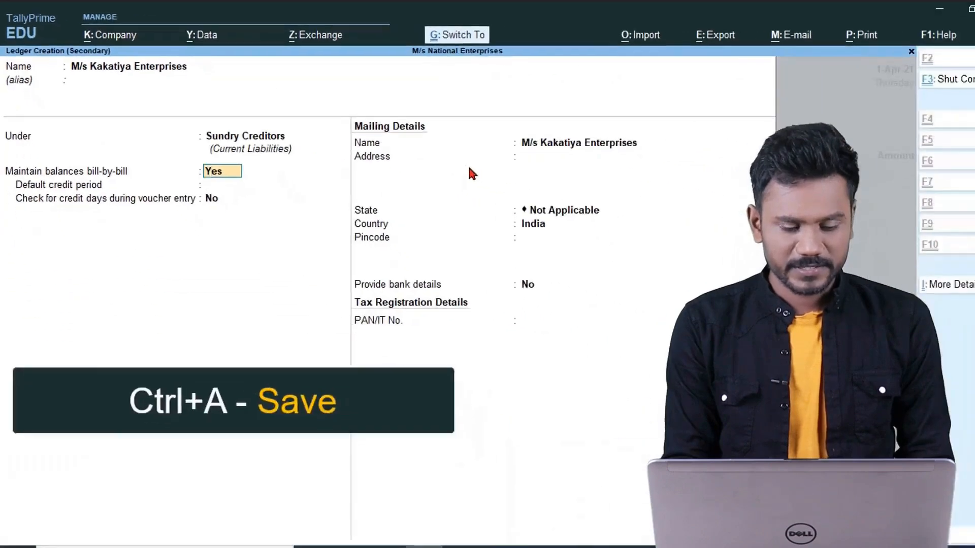
key(ctrl+a)
key(Return)
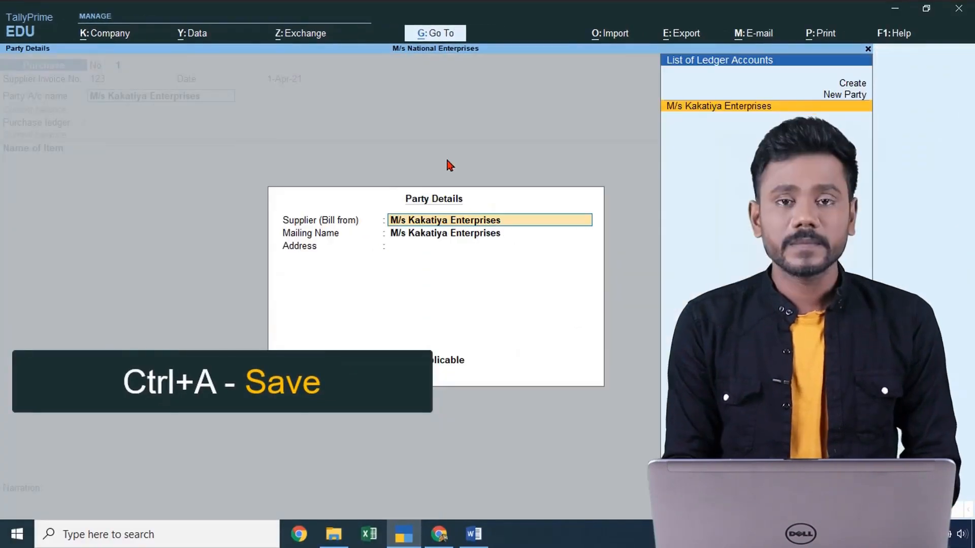
- Create a ledger named 'Purchase' under Purchase Accounts and use it as the voucher's purchase ledger
key(ctrl+a)
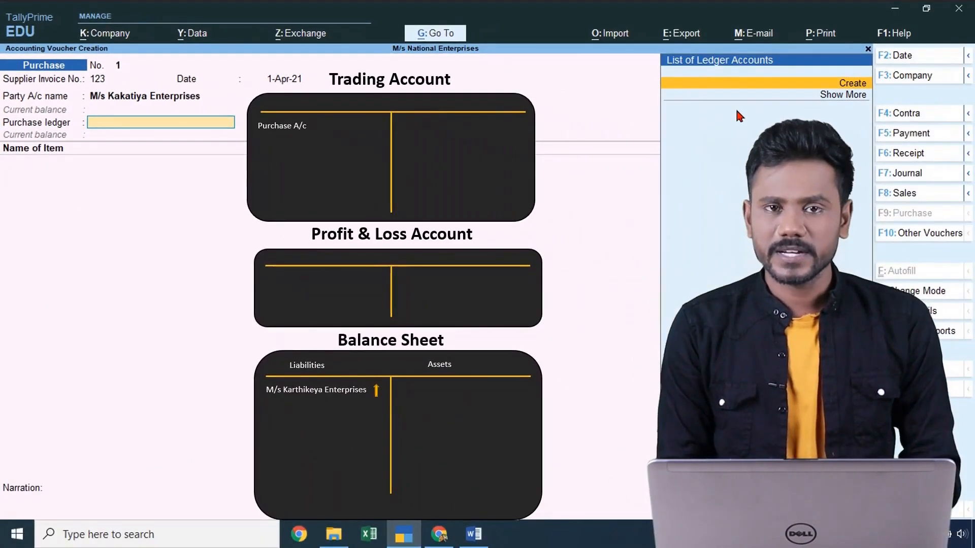
click(836, 83)
text(Purchase)
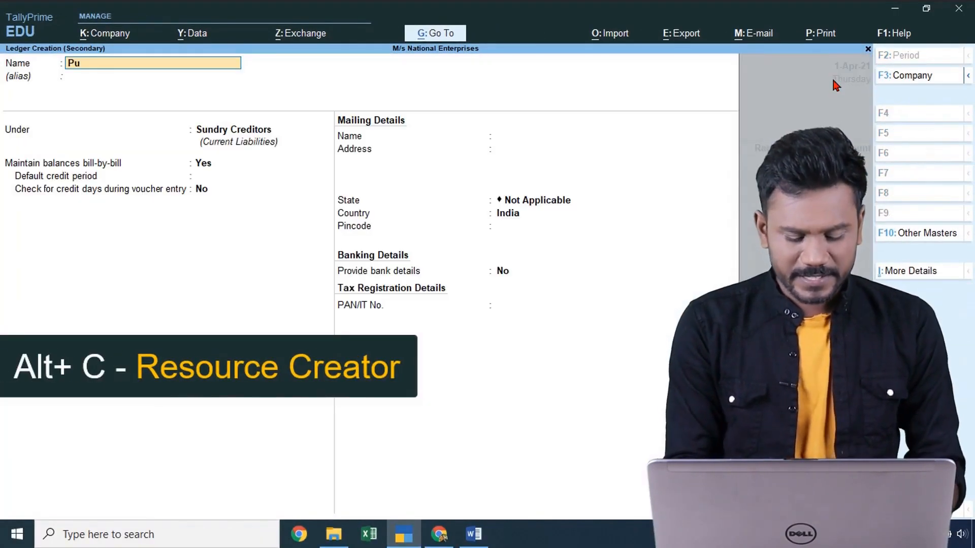
key(Return)
key(Return)
text(Pu)
key(Return)
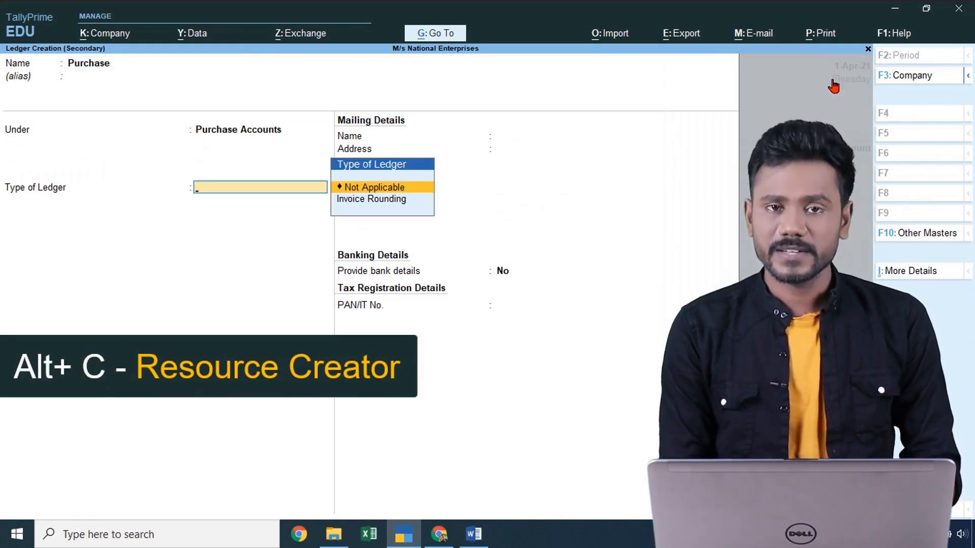
key(ctrl)
key(ctrl+a)
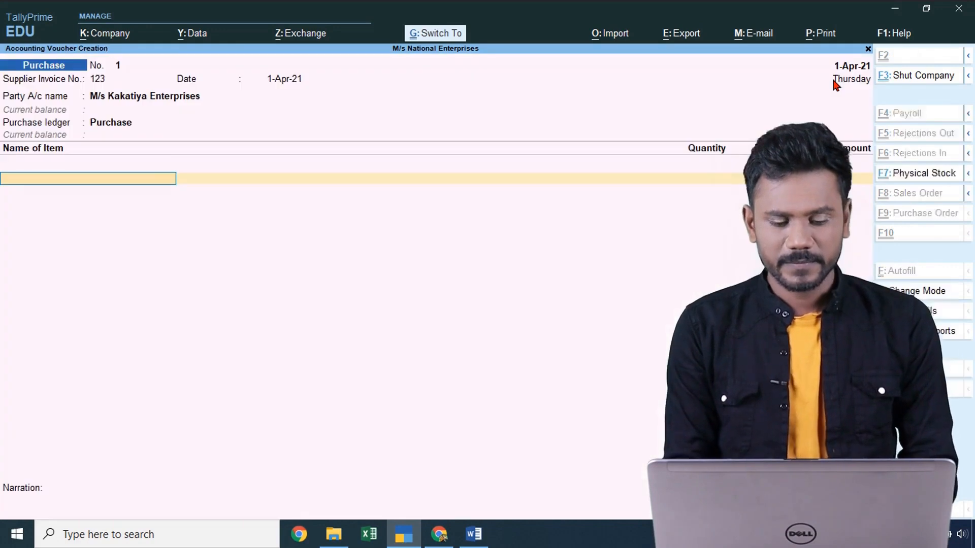
click(68, 184)
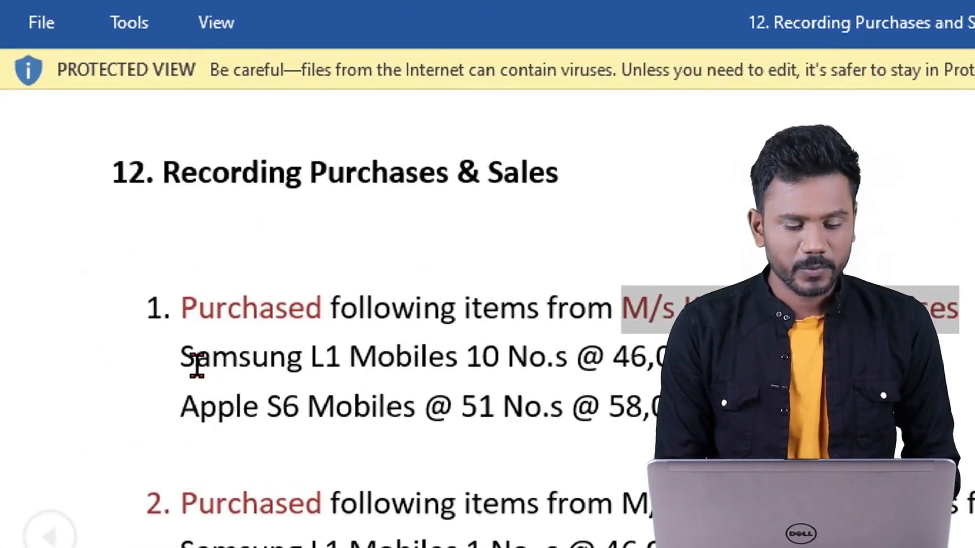
- Select and copy 'Samsung L1 Mobiles' in the Word task sheet
drag(182, 363, 445, 365)
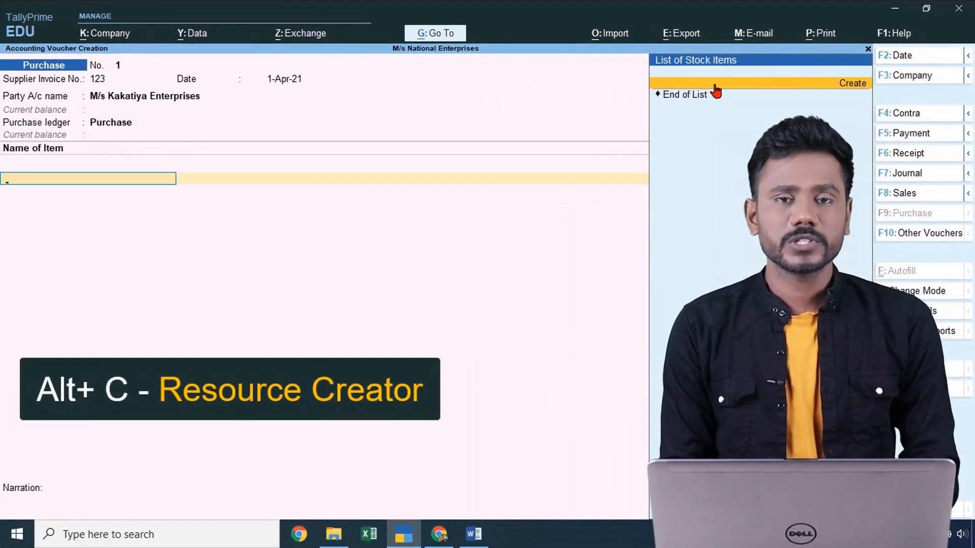
- Start a stock item named Samsung L1 Mobiles under Primary
key(alt+c)
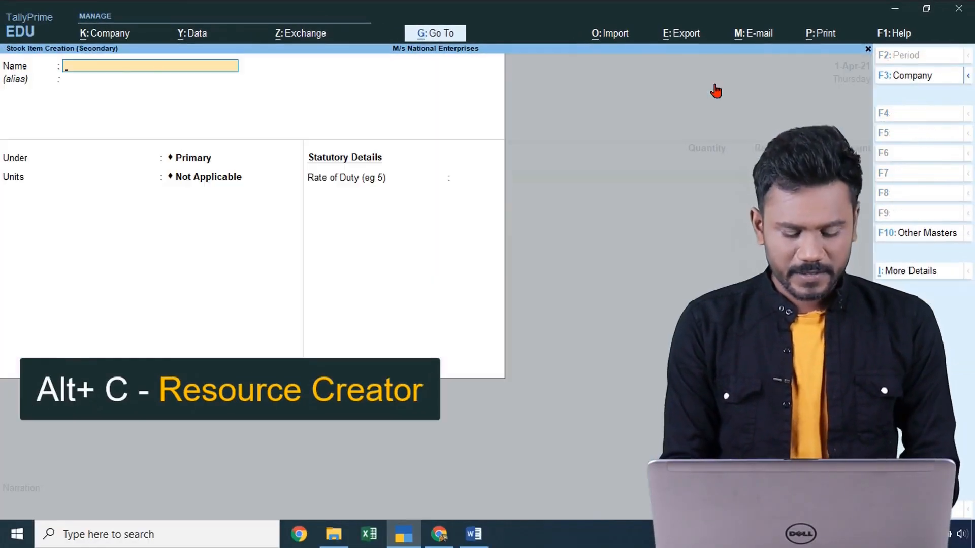
key(ctrl)
key(Return)
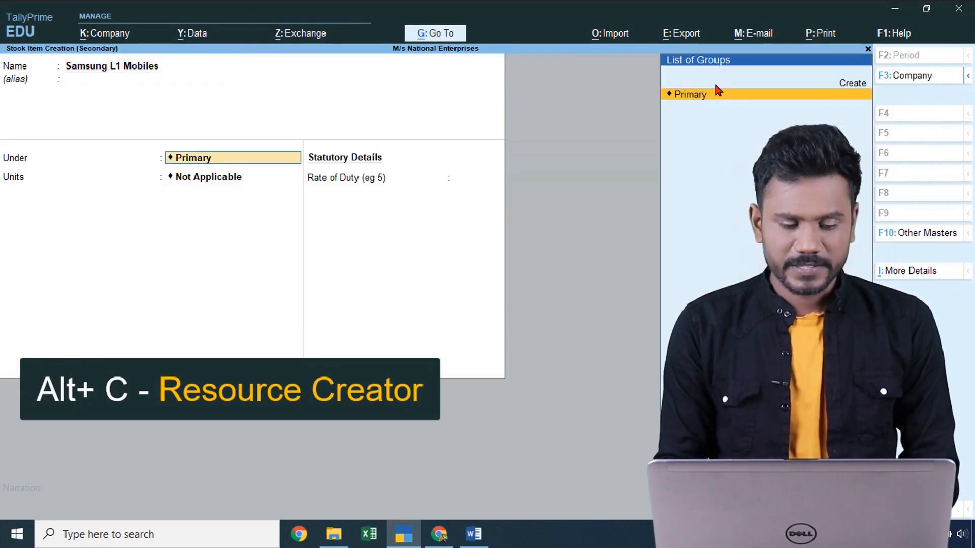
key(Return)
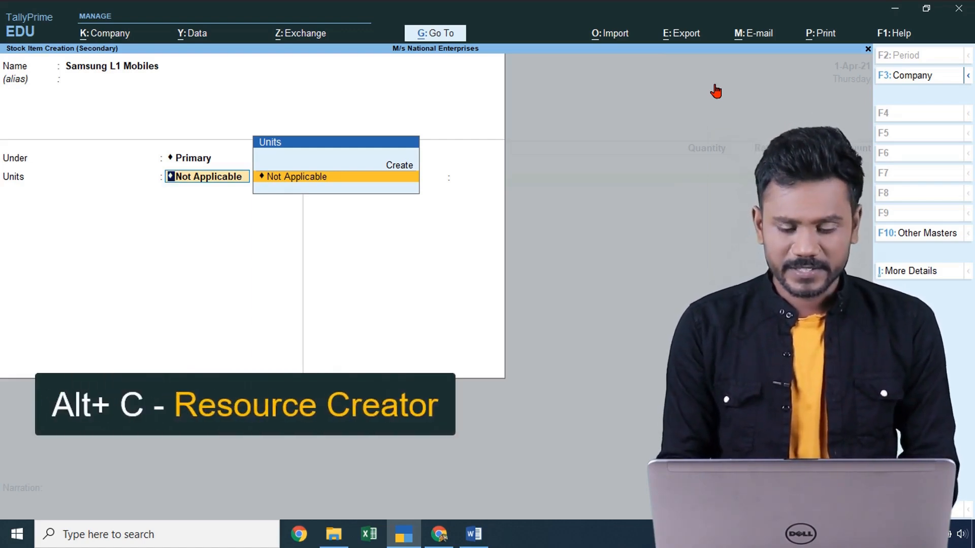
- Create the unit No.s with formal name Numbers and 0 decimal places
key(alt+c)
text(No.s)
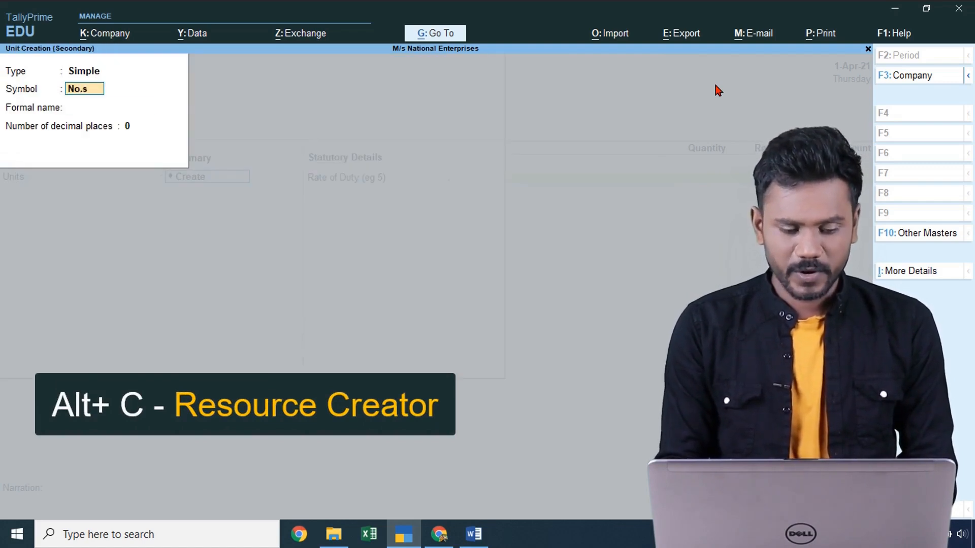
key(Return)
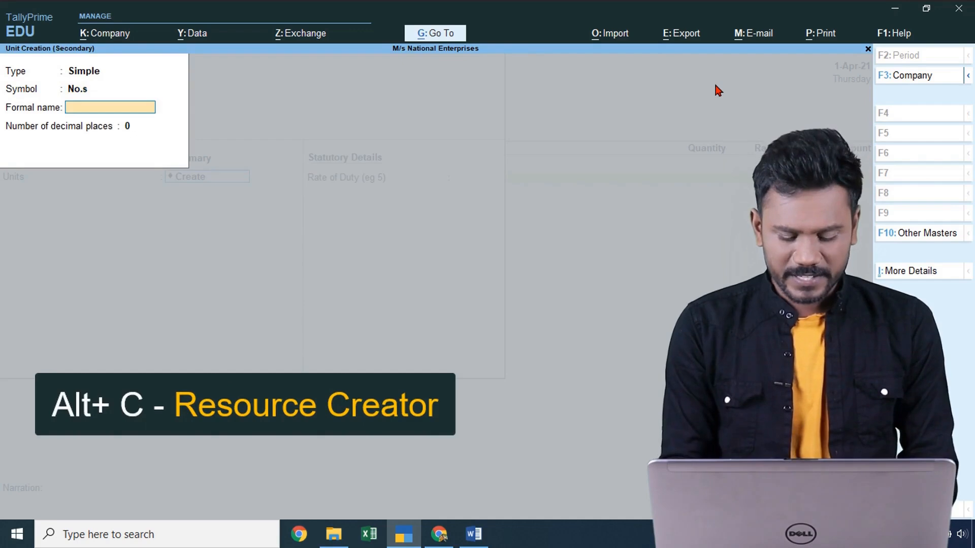
text(Numbers)
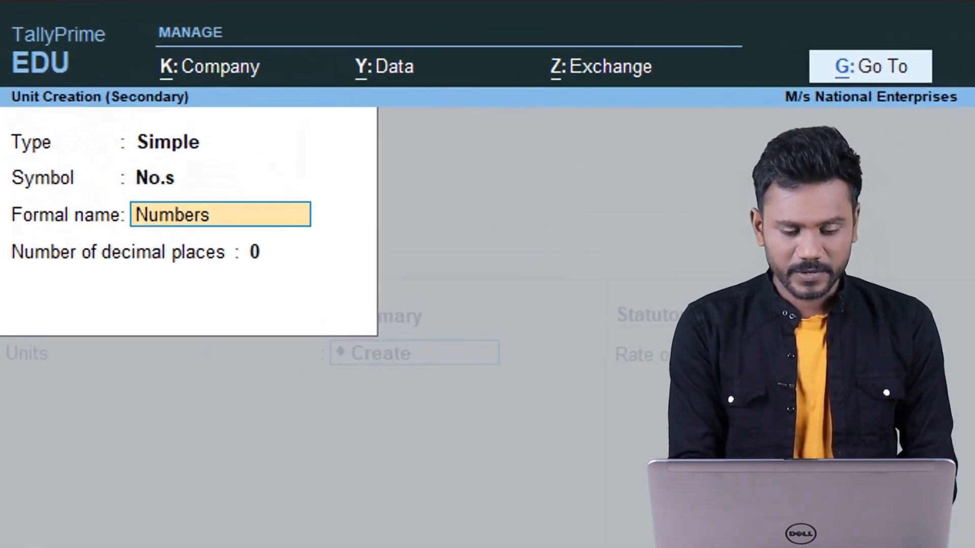
key(Return)
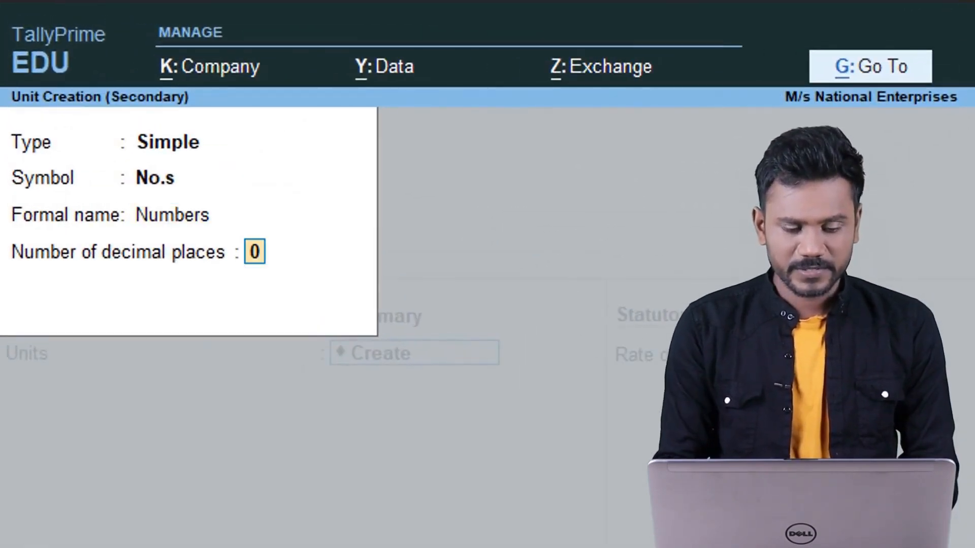
key(Return)
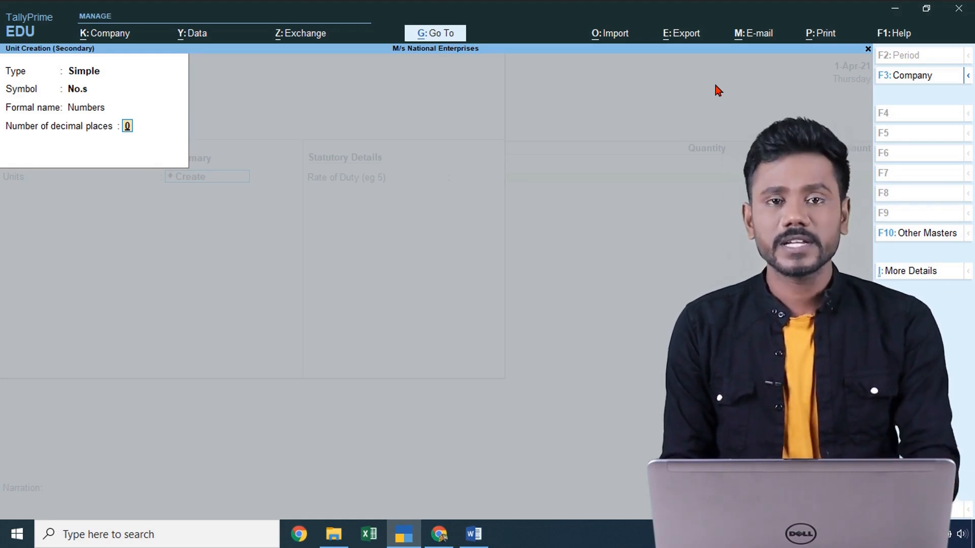
key(Return)
- Enter Samsung L1 Mobiles as 10 Nos at rate 46000, totalling 4,60,000
key(Return)
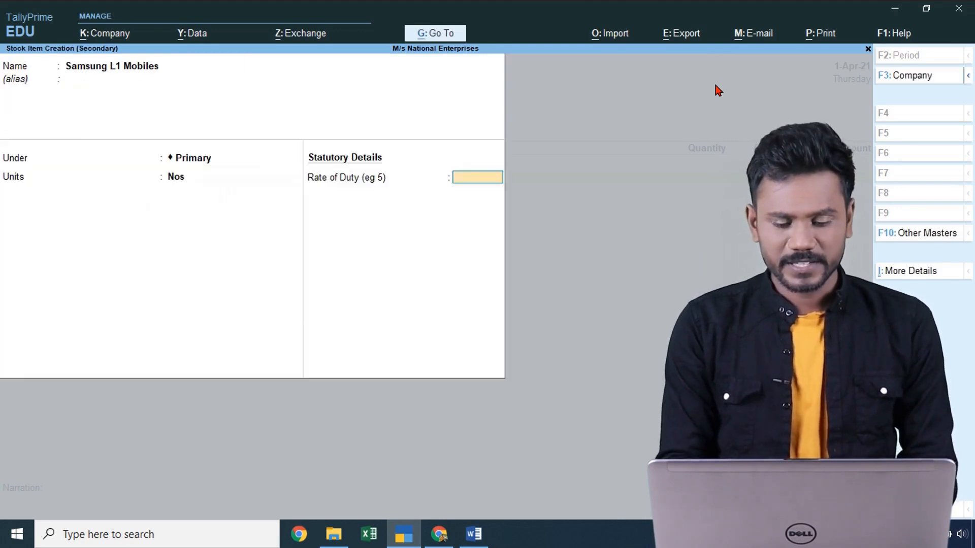
key(Return)
key(Return)
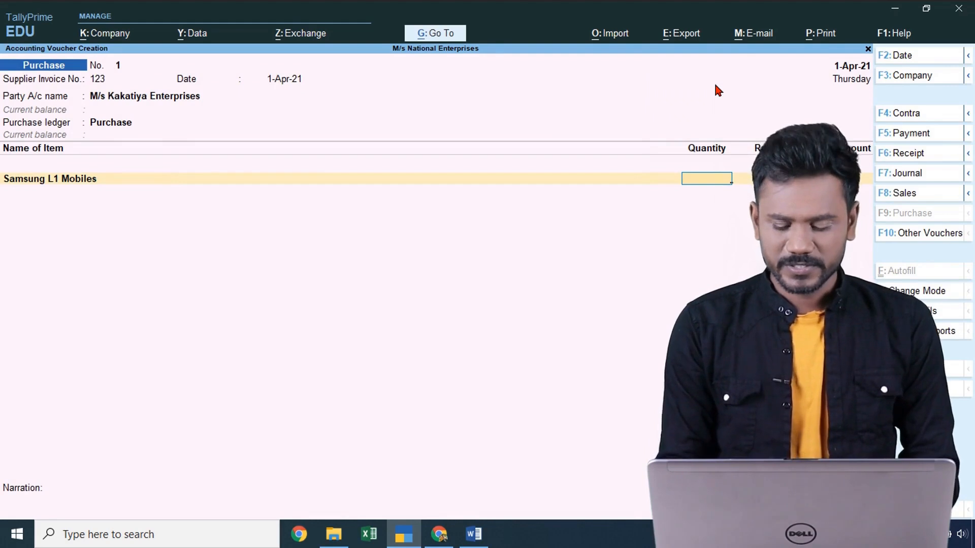
key(alt+Tab)
key(alt+Tab)
text(10)
key(Return)
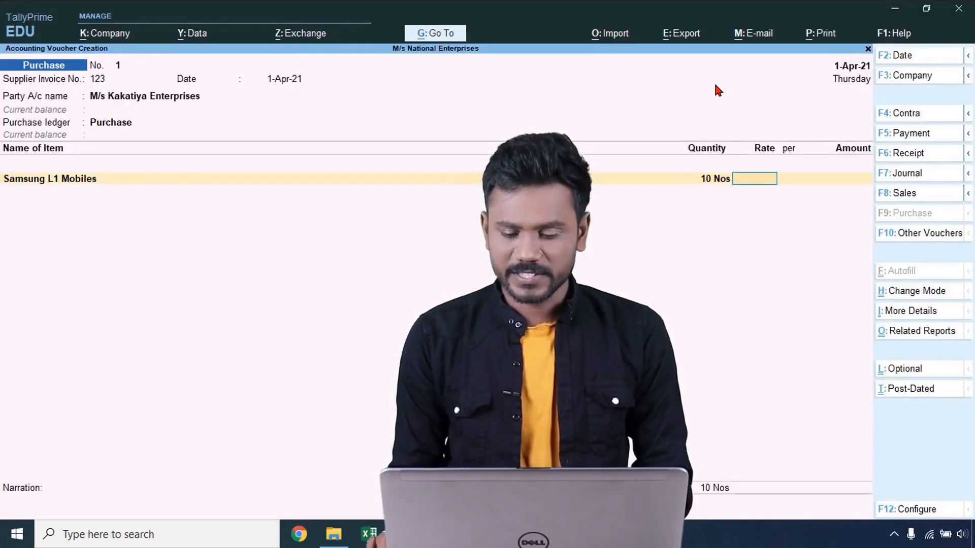
- Copy 'Apple S6 Mobiles' from the task sheet for the next item line
key(alt+Tab)
key(alt+Tab)
text(46000)
key(Return)
key(Return)
key(Return)
key(alt+Tab)
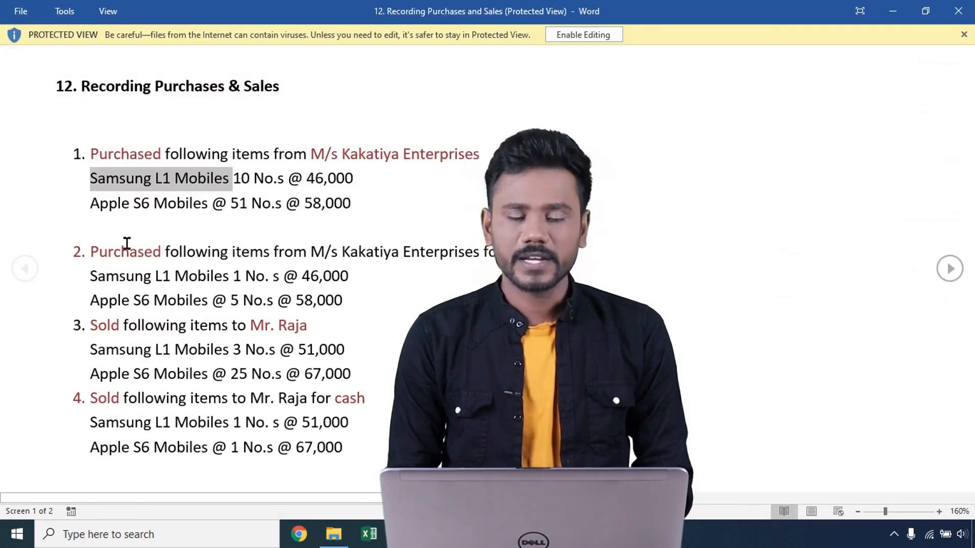
key(alt+Tab)
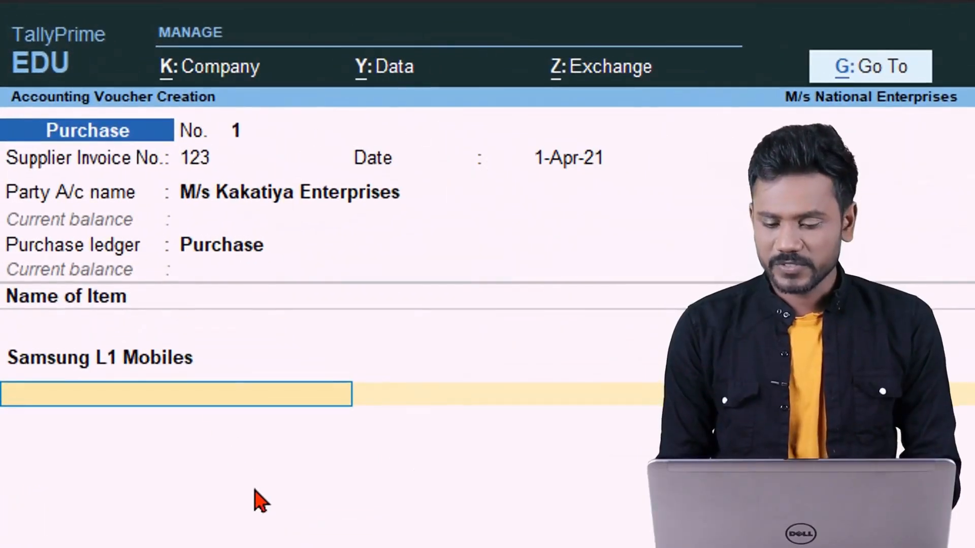
key(alt+Tab)
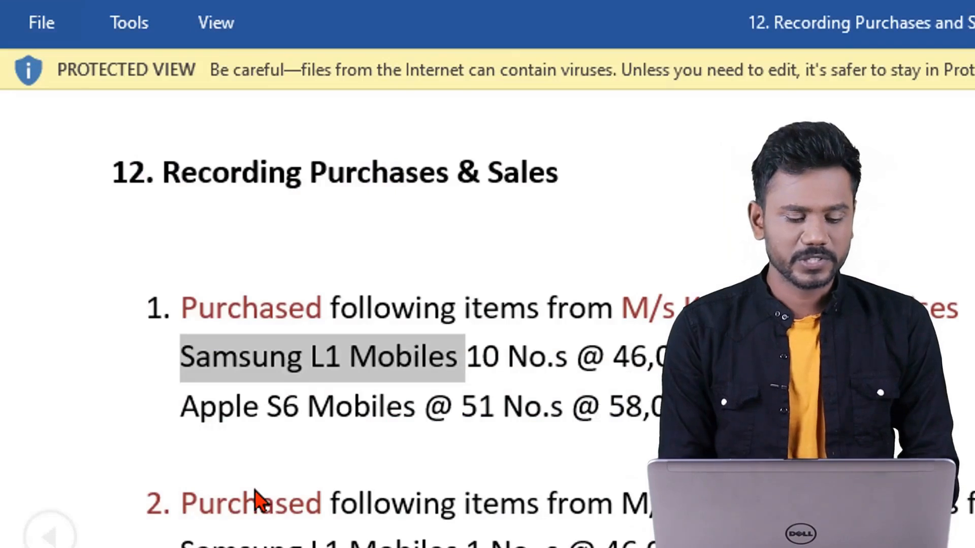
drag(183, 407, 385, 405)
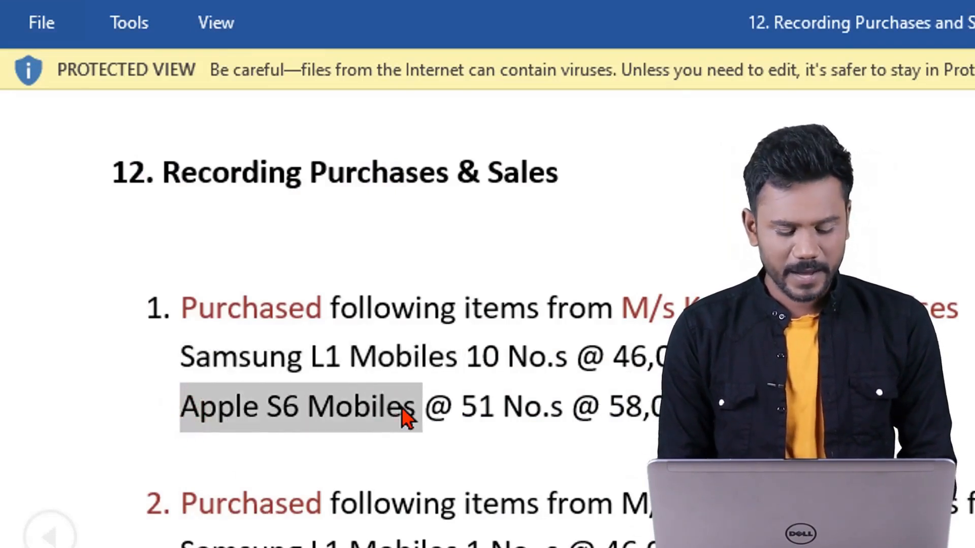
key(alt+Tab)
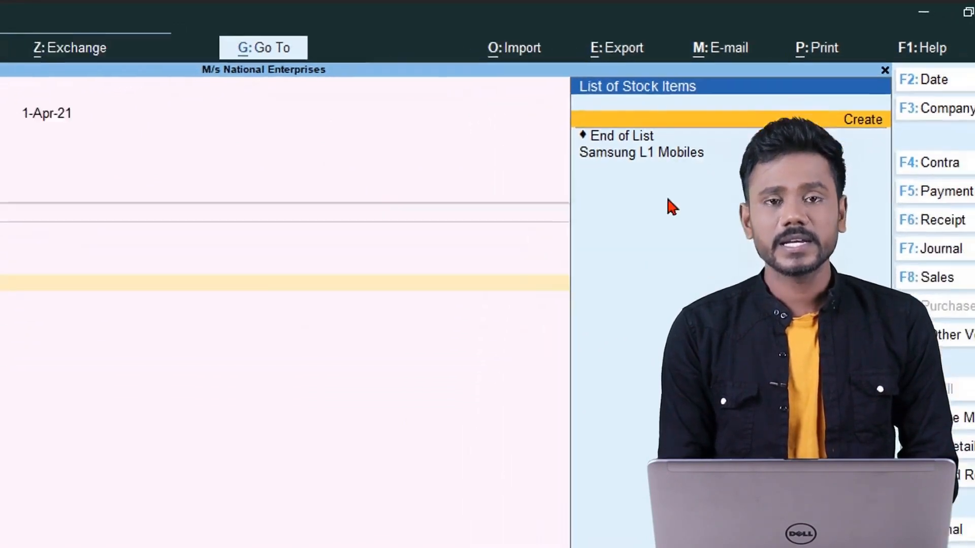
- Create the stock item 'Apple S6 Mobiles' under Primary with Nos as its unit
key(alt+c)
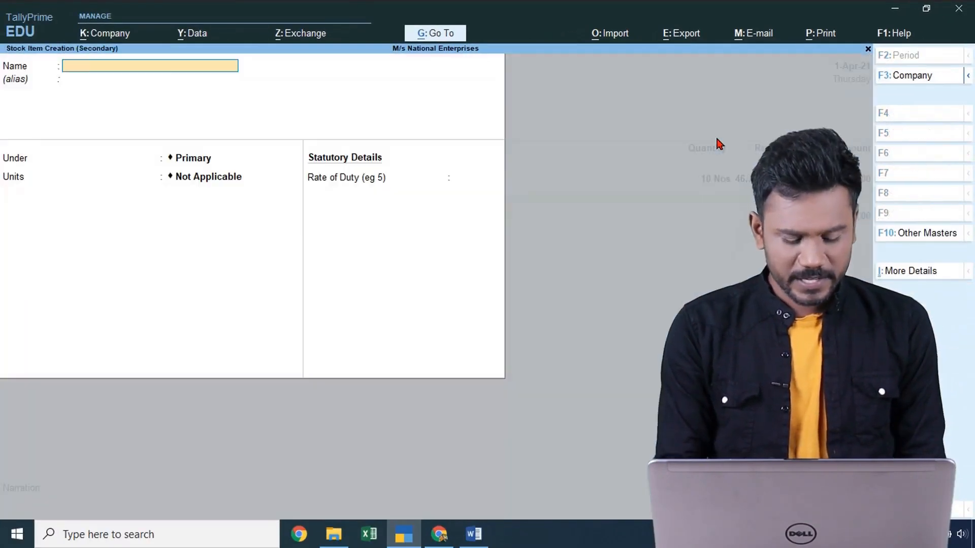
text(Apple S6 Mobiles)
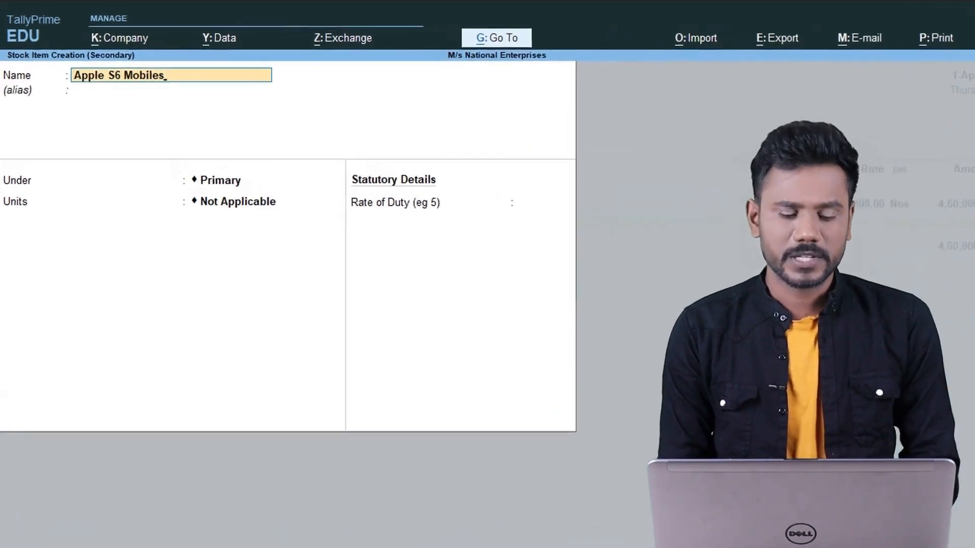
key(Return)
key(Return)
key(Return)
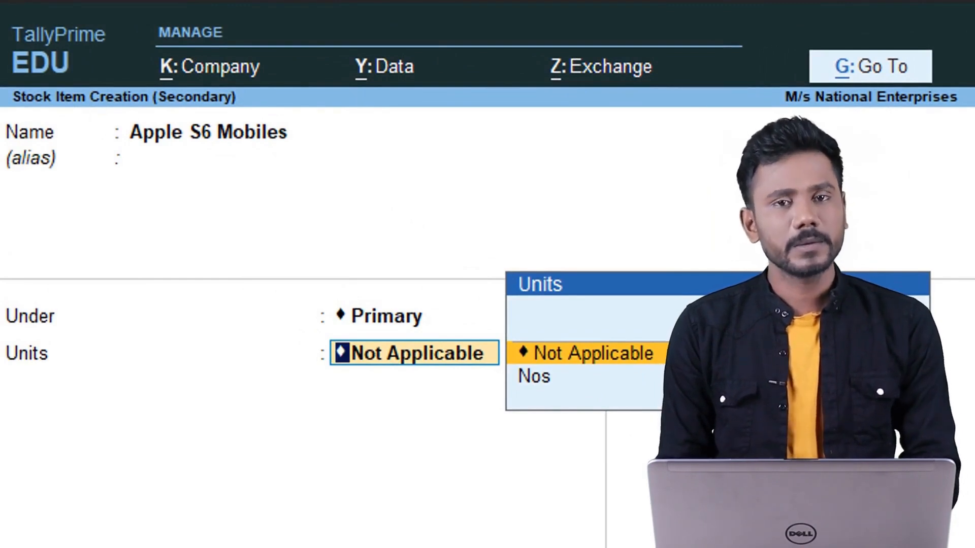
key(Down)
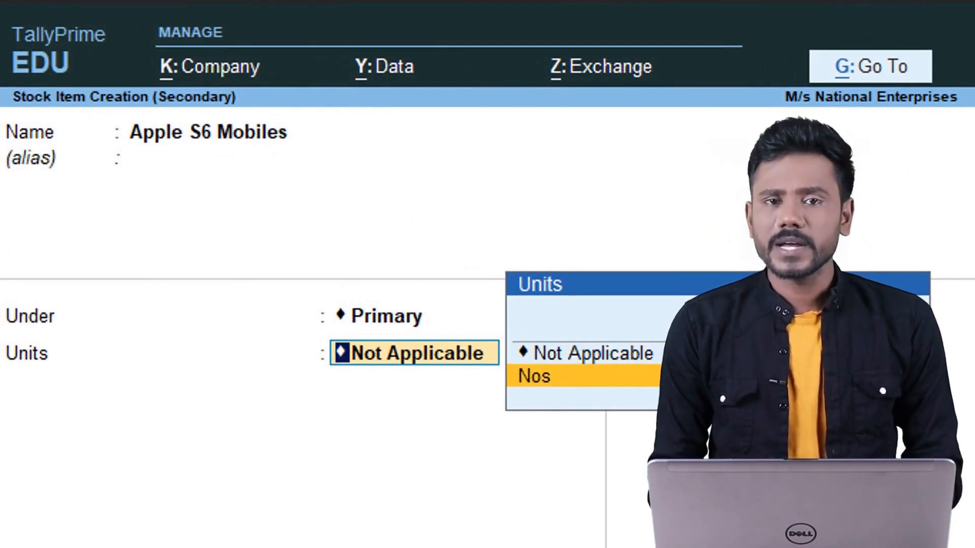
key(Return)
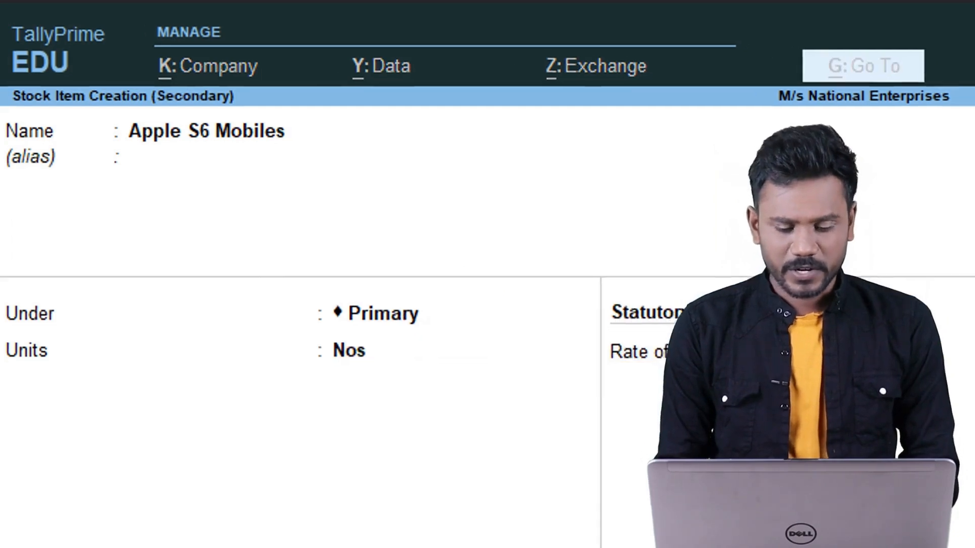
key(Return)
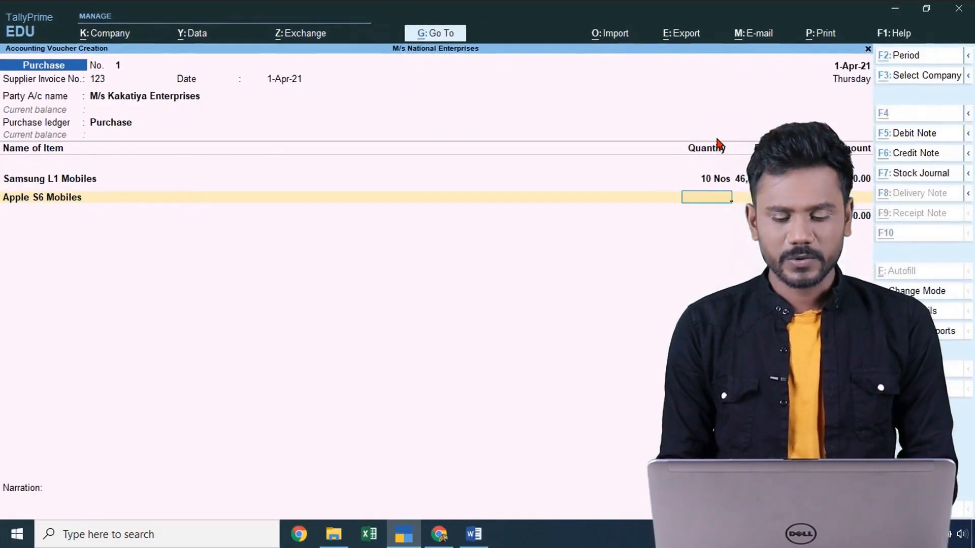
- Enter 51 Nos of Apple S6 Mobiles at a rate of 58,000
key(alt+Tab)
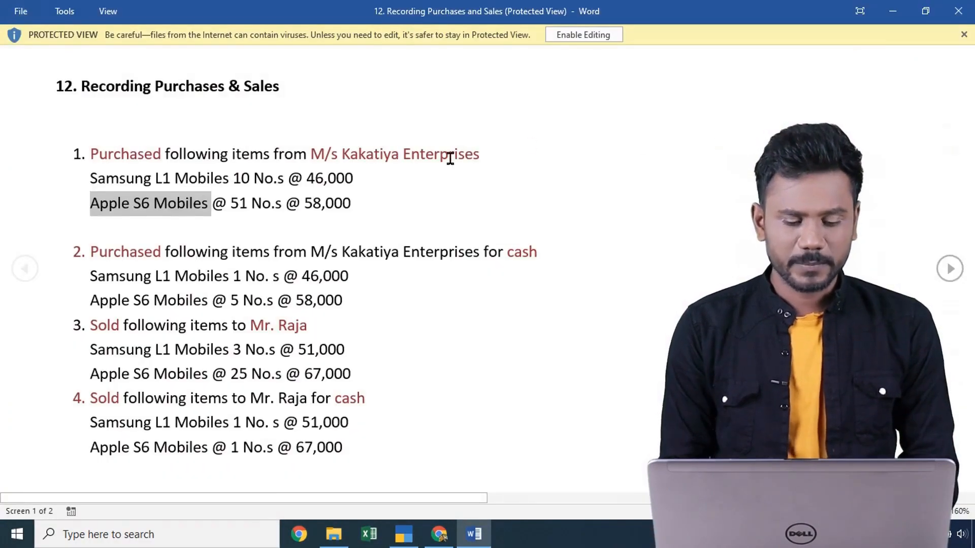
key(alt+Tab)
text(51)
key(Return)
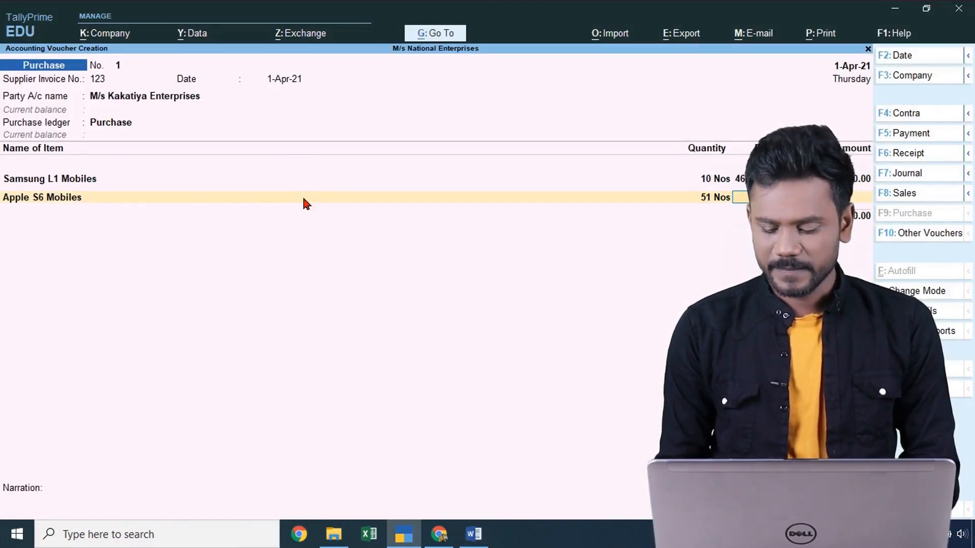
key(alt+Tab)
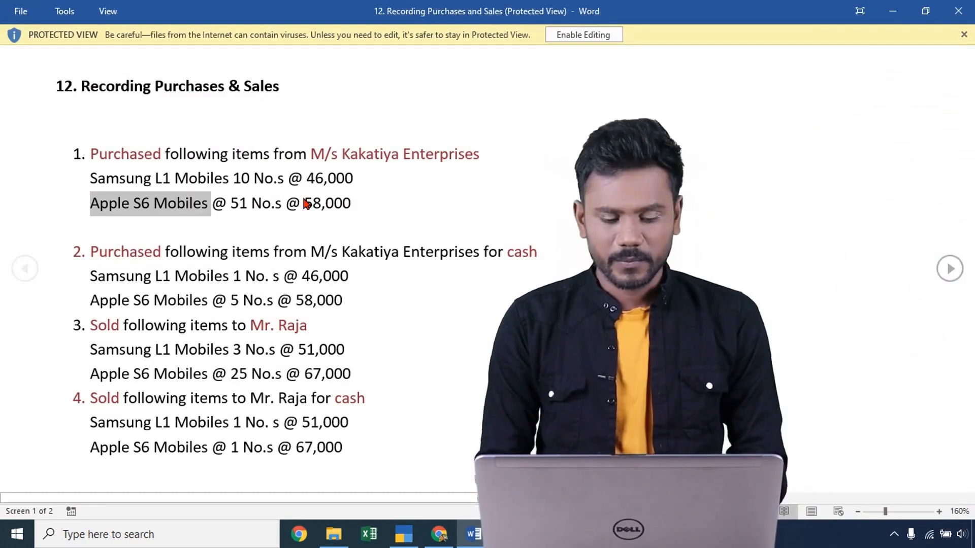
key(alt+Tab)
text(58000)
key(Return)
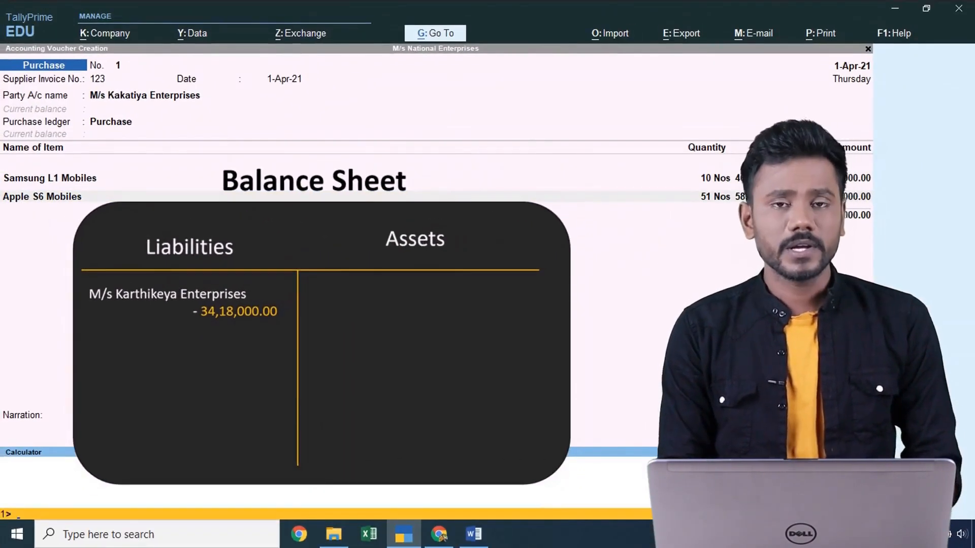
- Query the M/s Kakatiya Enterprises ledger in the calculator, then save purchase voucher No. 1
text(M/s)
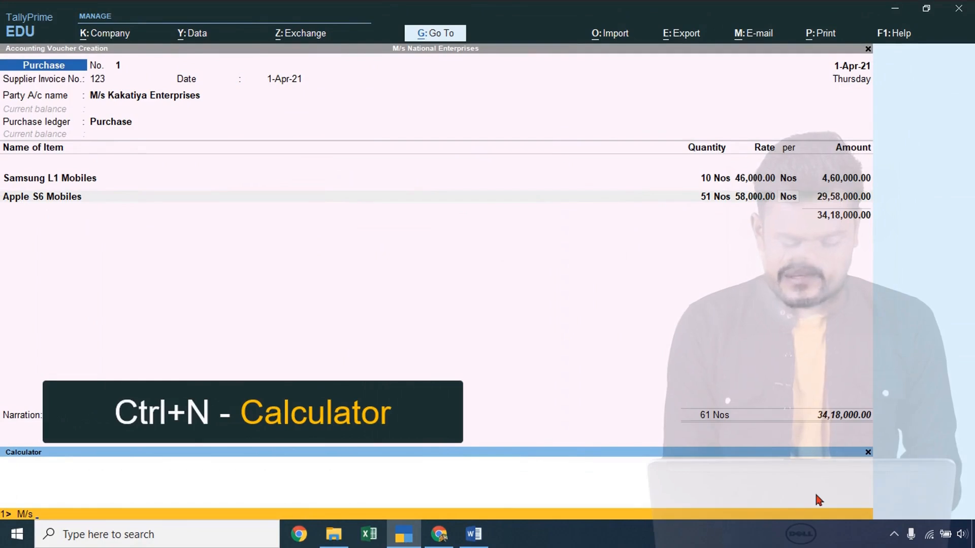
text( Kaka)
text(tiya Enterprises)
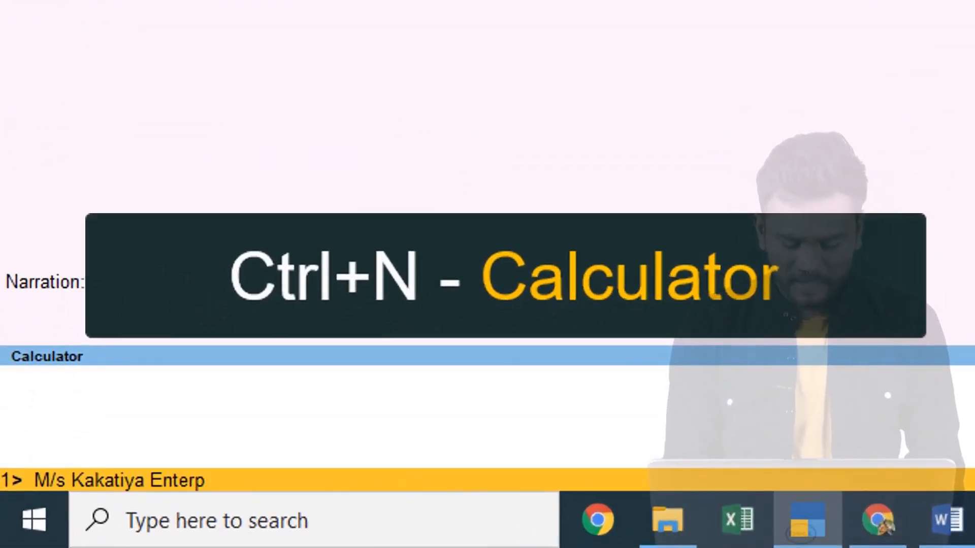
key(Return)
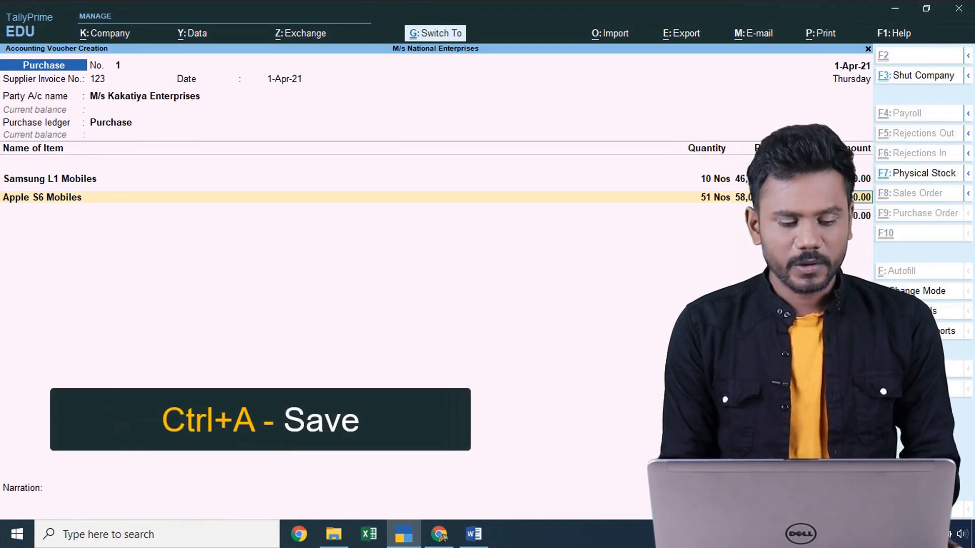
key(ctrl+a)
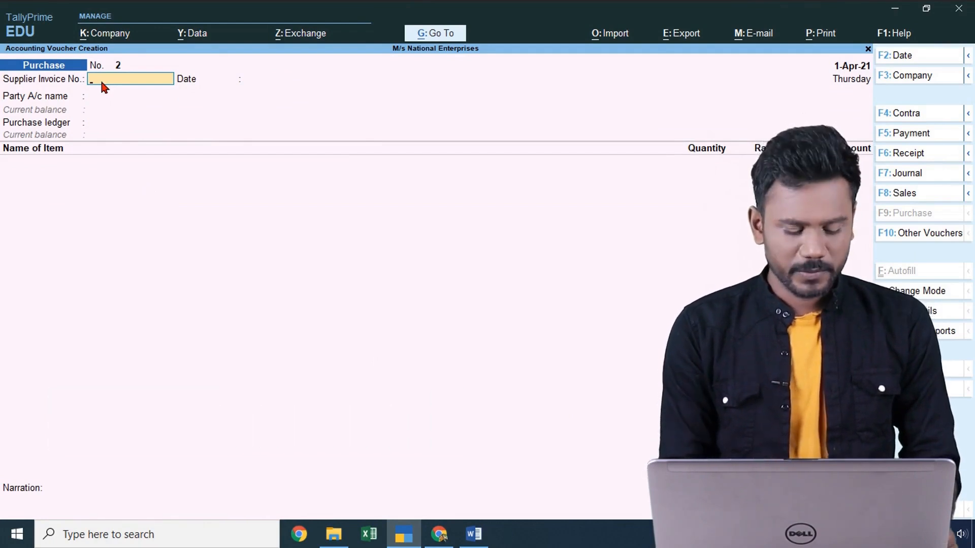
- Look up M/s Kakatiya Enterprises in the calculator, showing a 34,18,000.00 Cr closing balance
key(ctrl)
key(ctrl+n)
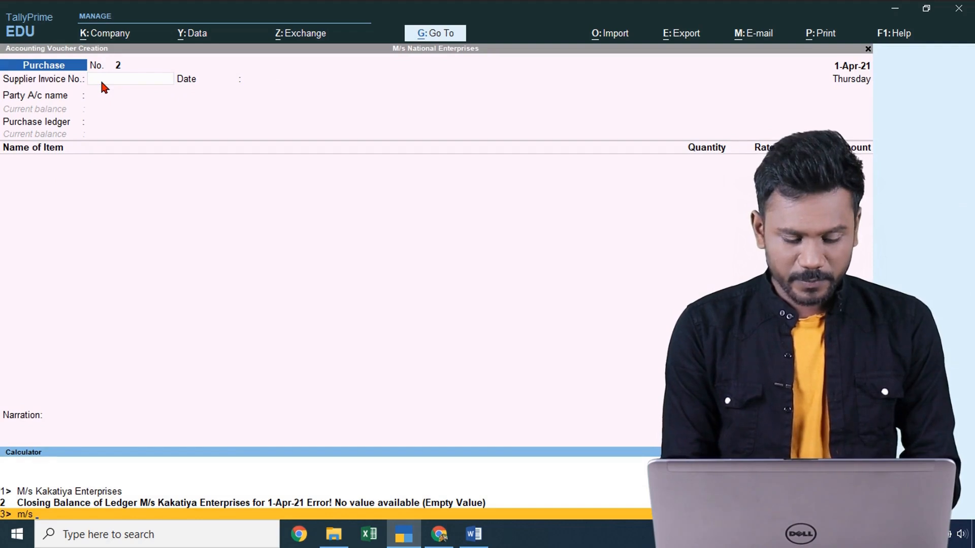
text(m/s K)
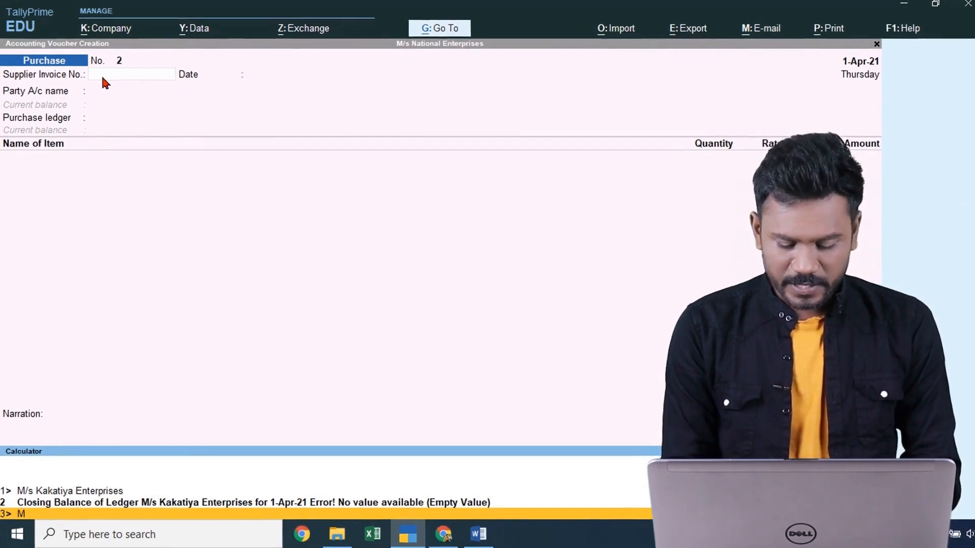
text(akatiya Enter)
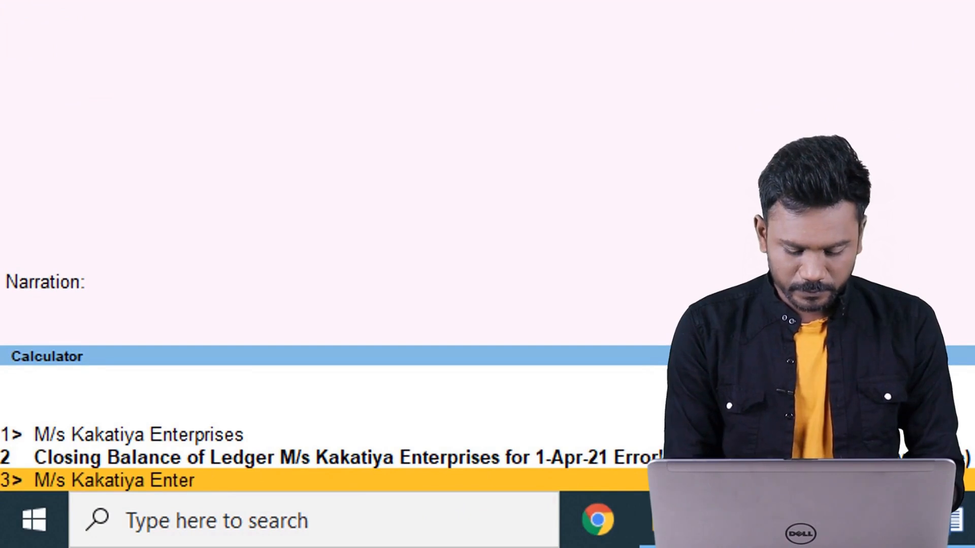
text(s)
key(Return)
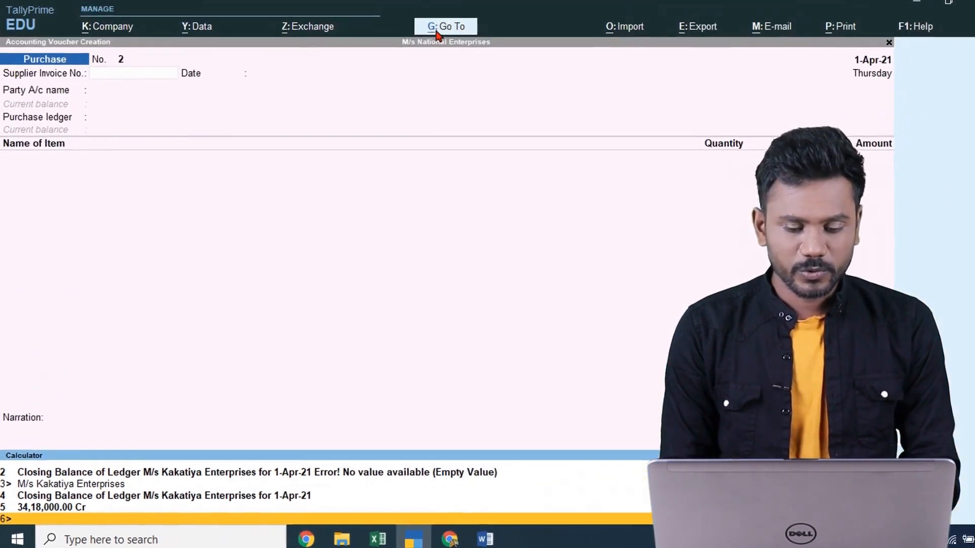
click(437, 29)
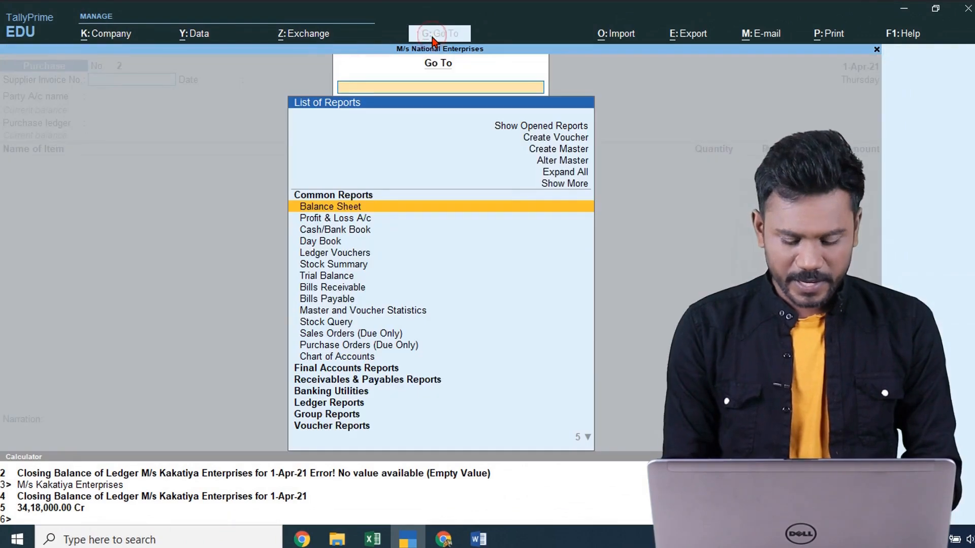
- Open the Balance Sheet in detailed view and drill into Sundry Creditors (34,18,000.00)
text(Bal)
key(Down)
key(Return)
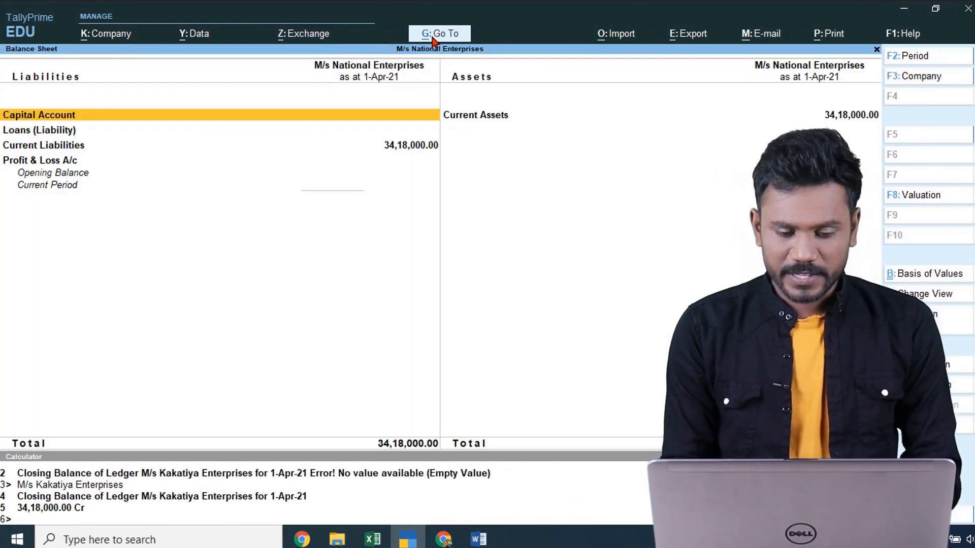
key(alt+f5)
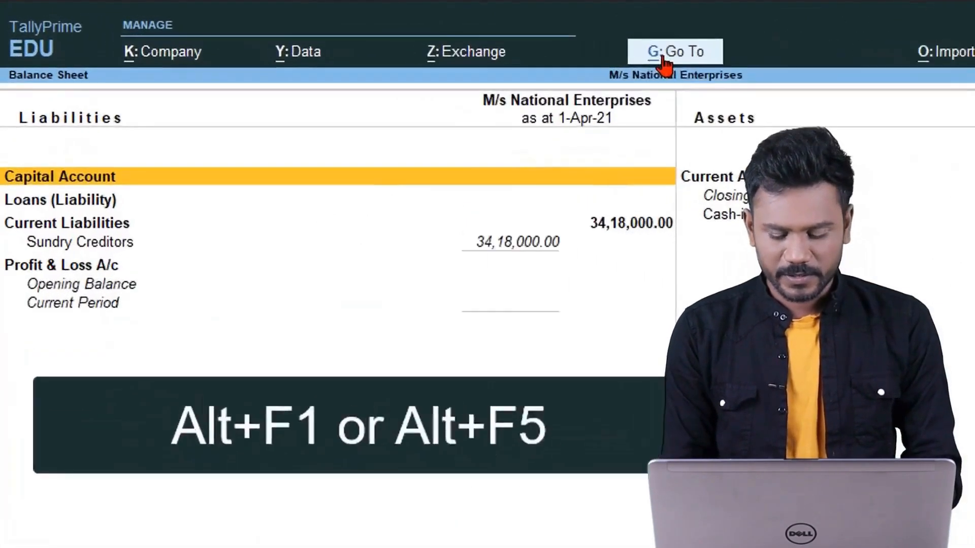
key(Down)
key(Down)
key(Down)
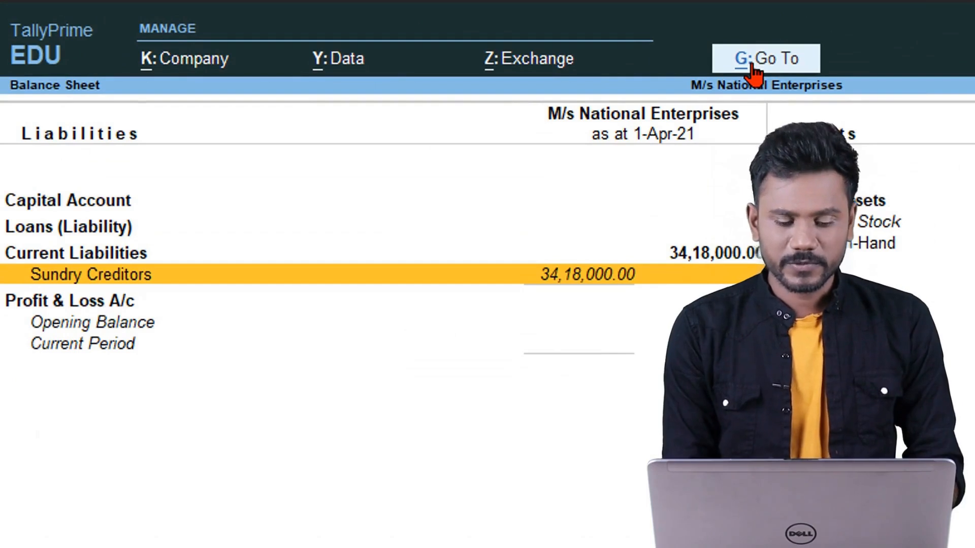
key(Return)
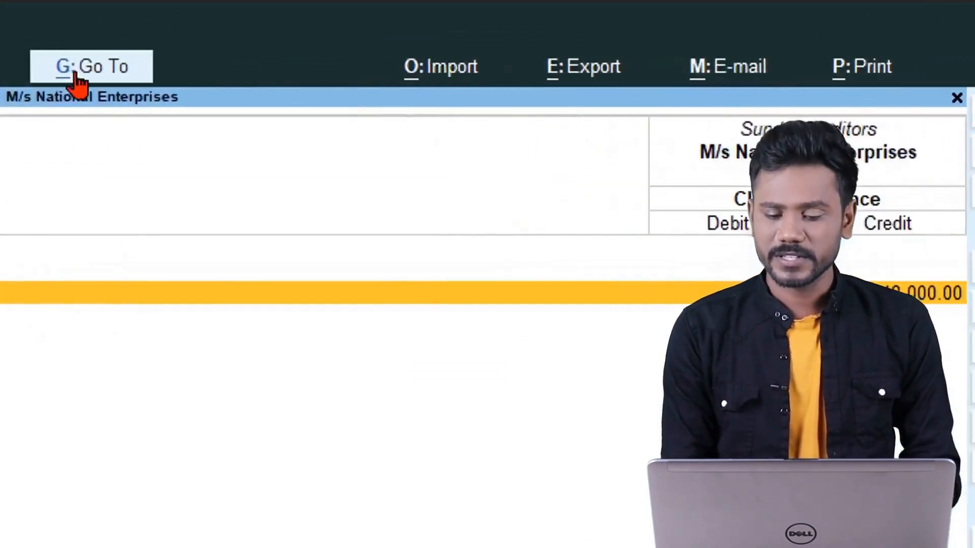
- Return to blank purchase voucher No. 2 at the party account field and bring up the exercise sheet
key(Escape)
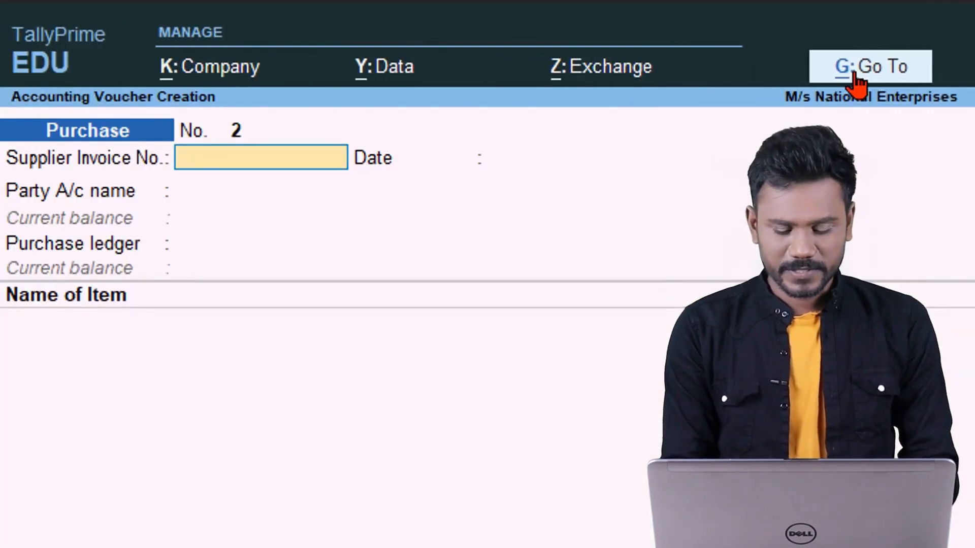
key(Return)
key(BackSpace)
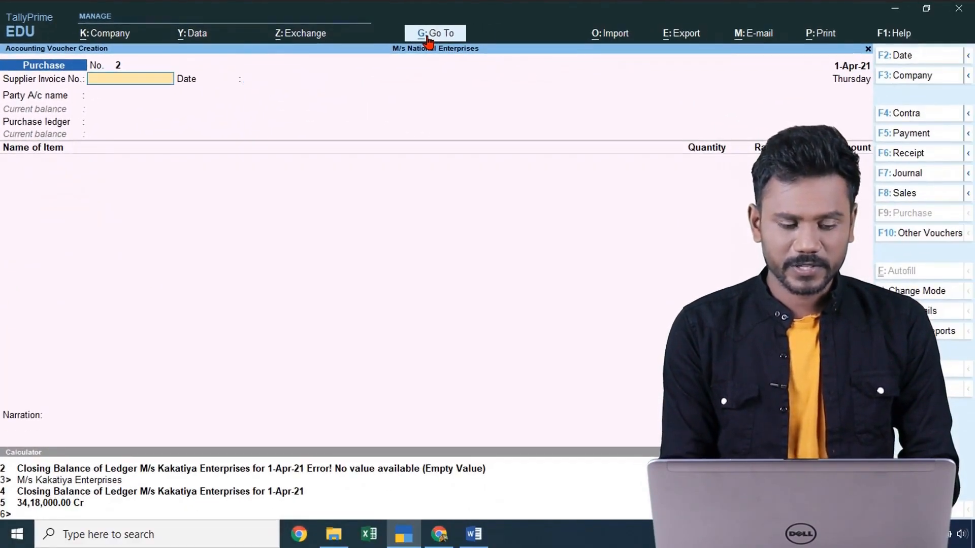
key(Return)
key(Return)
key(alt+Tab)
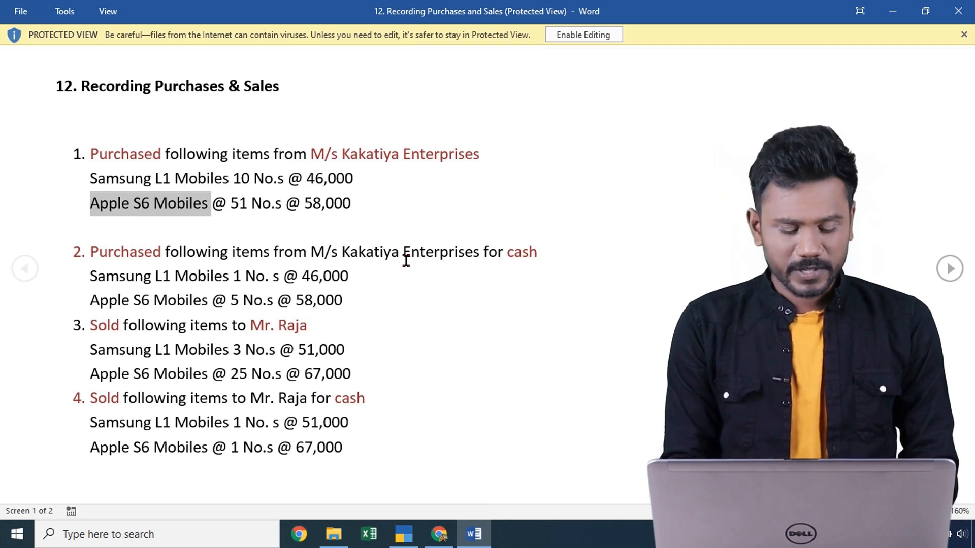
- Select Cash as the party account of purchase voucher No. 2
key(alt+Tab)
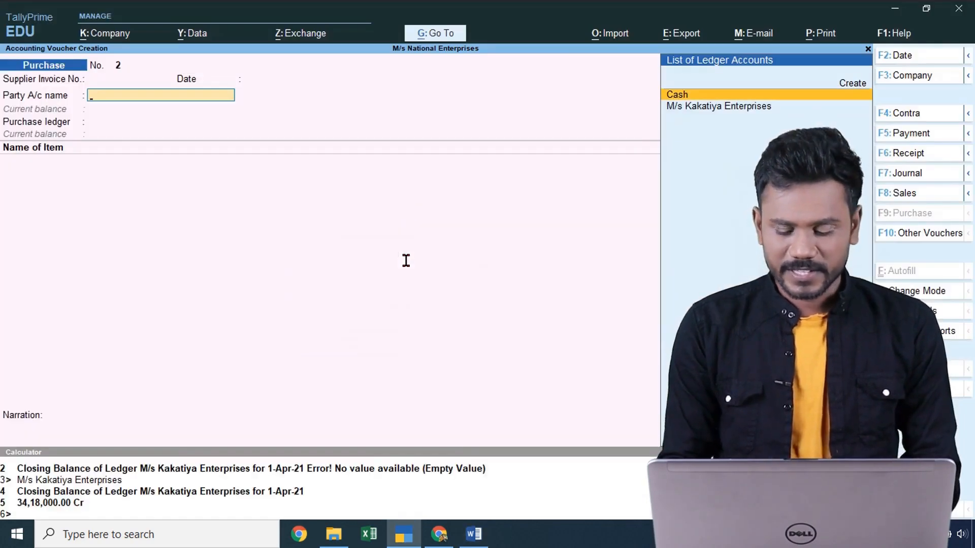
key(Down)
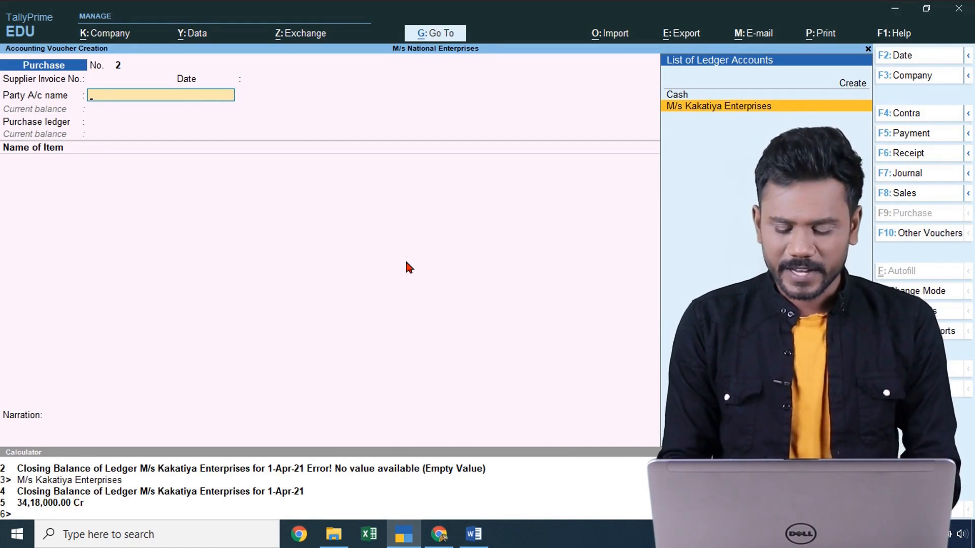
key(Up)
key(Return)
key(Escape)
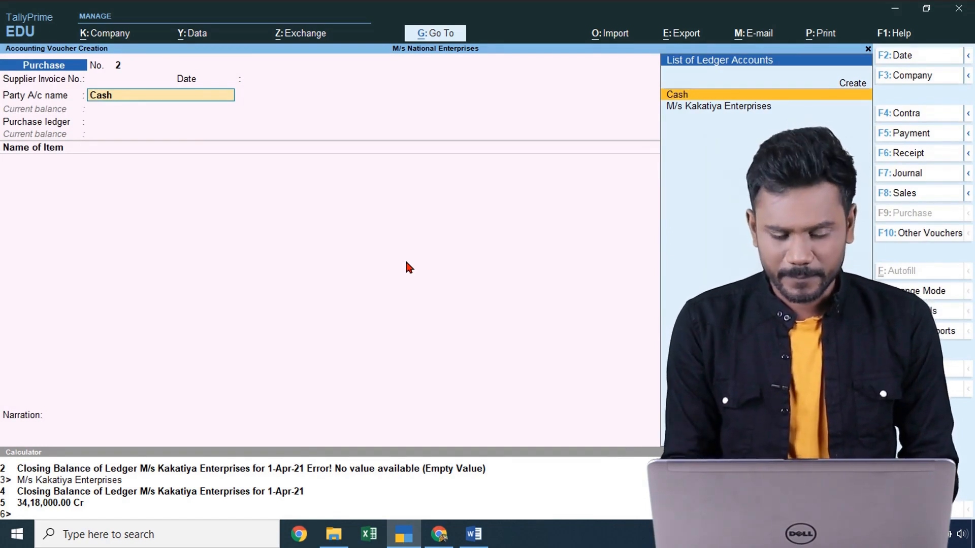
key(Return)
key(Return)
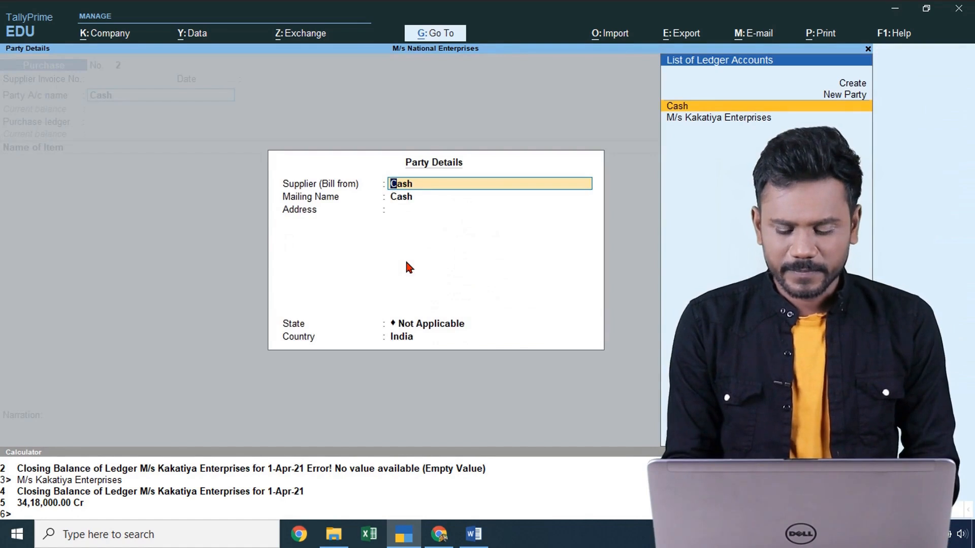
key(Escape)
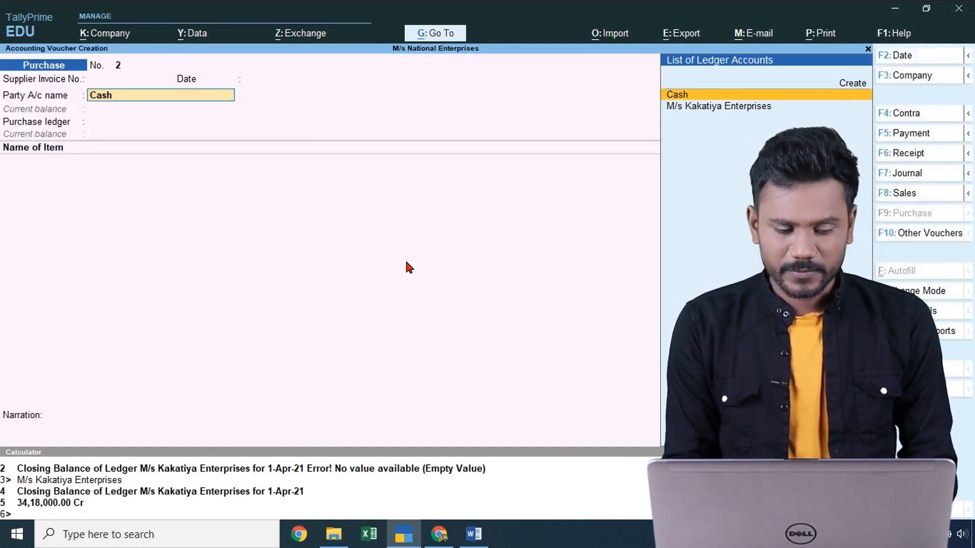
key(Return)
key(Return)
key(Return)
key(Return)
key(Return)
key(Return)
key(Return)
key(Return)
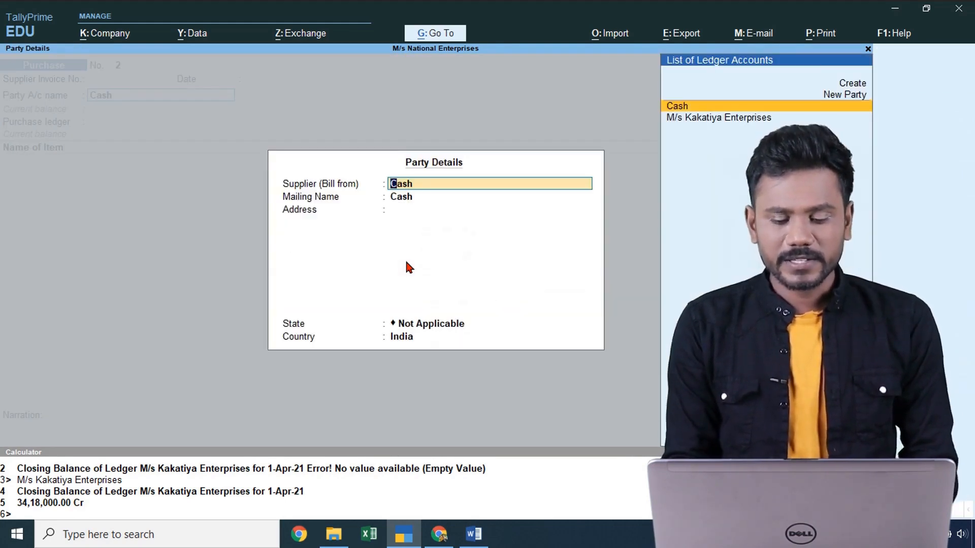
- Name M/s Kakatiya Enterprises as the billing supplier in Party Details and reach the purchase ledger
key(Down)
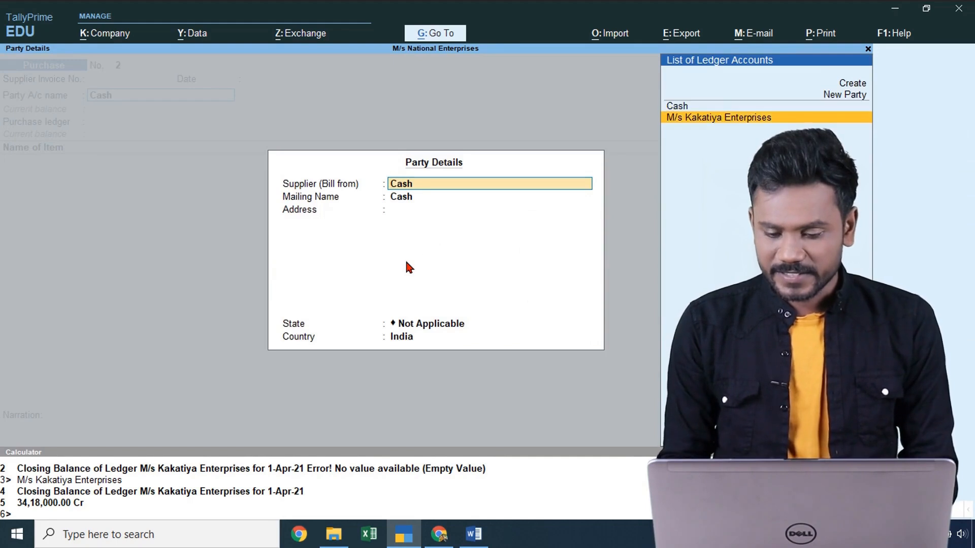
key(Return)
key(BackSpace)
key(BackSpace)
key(BackSpace)
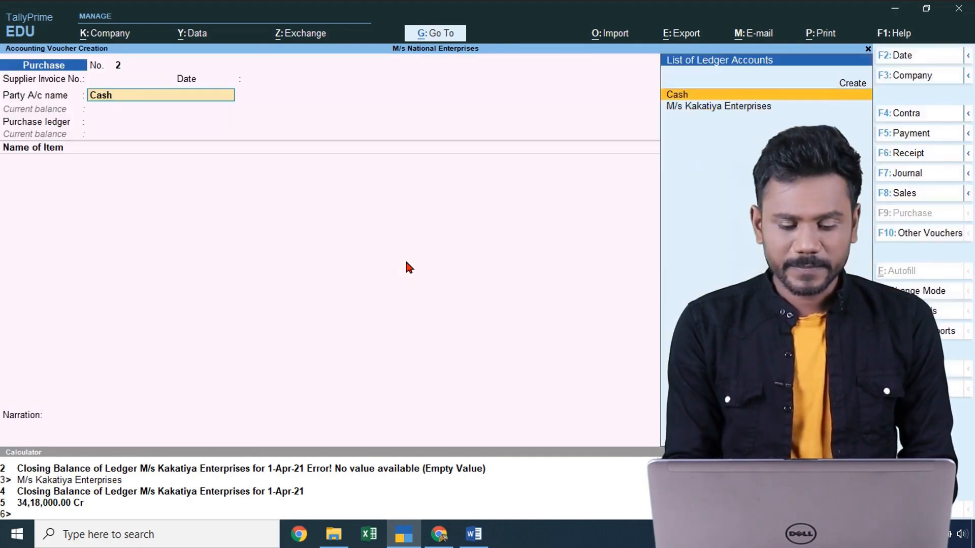
key(BackSpace)
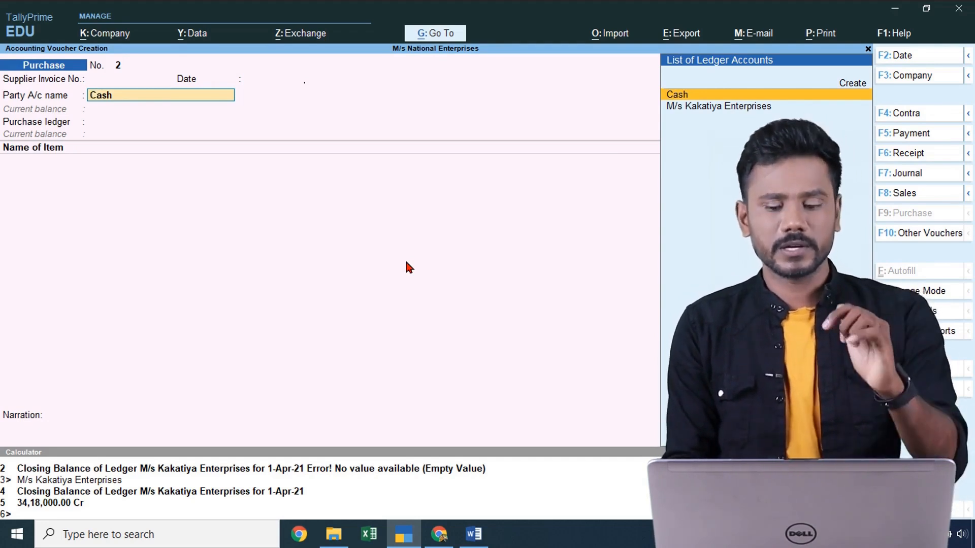
key(Return)
key(Return)
key(Return)
key(Return)
key(Return)
key(Return)
key(Return)
key(Return)
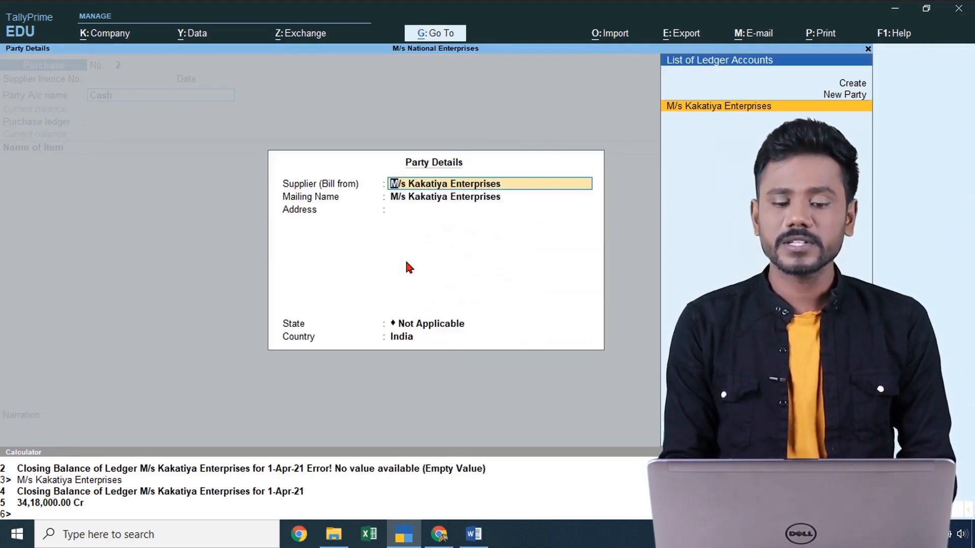
key(Return)
key(Return)
key(Return)
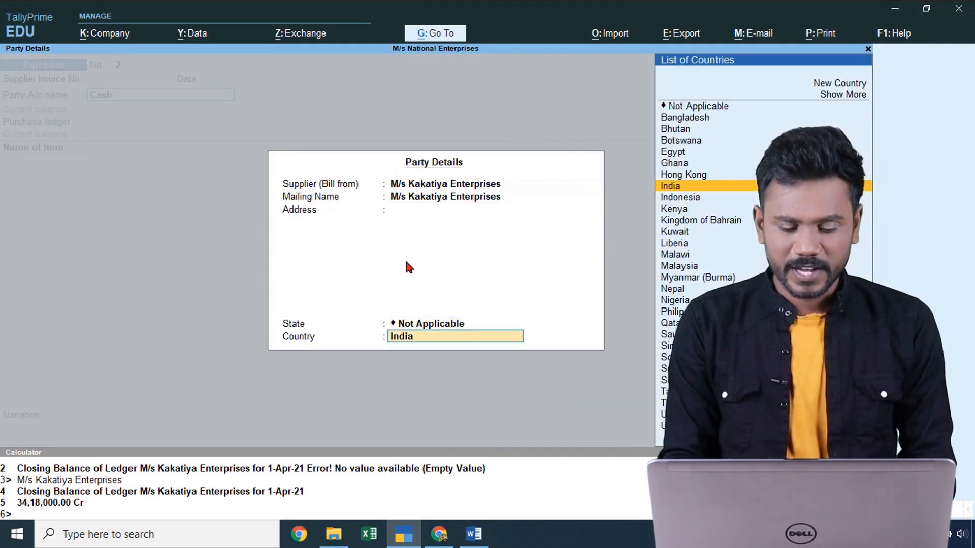
key(Return)
key(Return)
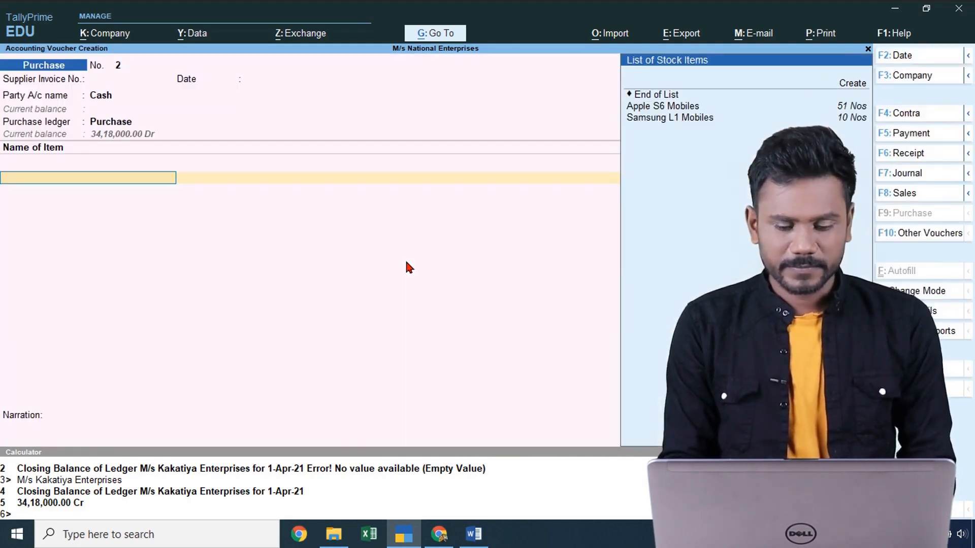
- Use Purchase as the ledger and add Samsung L1 Mobiles with quantity 1
key(alt+Tab)
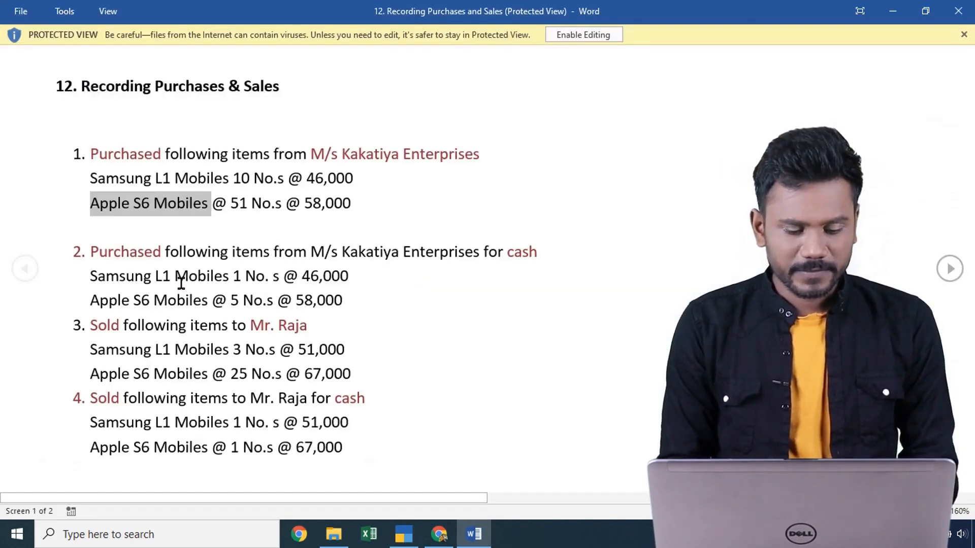
key(alt+Tab)
text(S)
key(Return)
text(1 Mobiles)
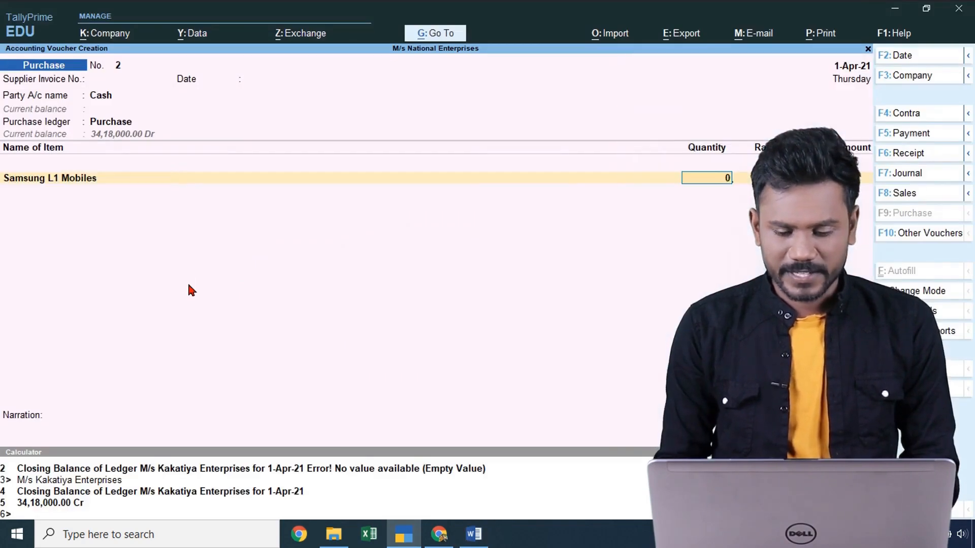
key(Return)
- Set the Samsung L1 Mobiles rate to 46,000, correcting the mistyped 47,000 and 4800 entries
key(alt+Tab)
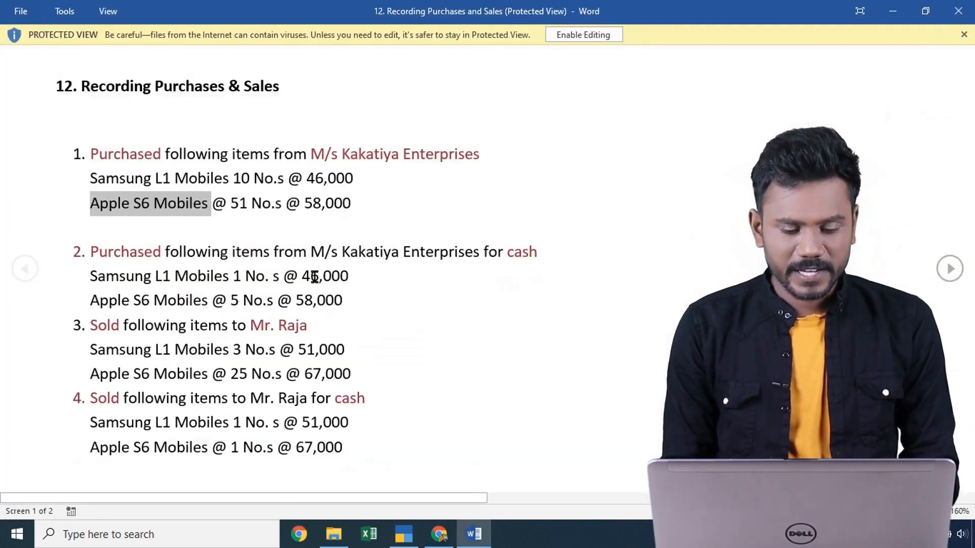
key(alt+Tab)
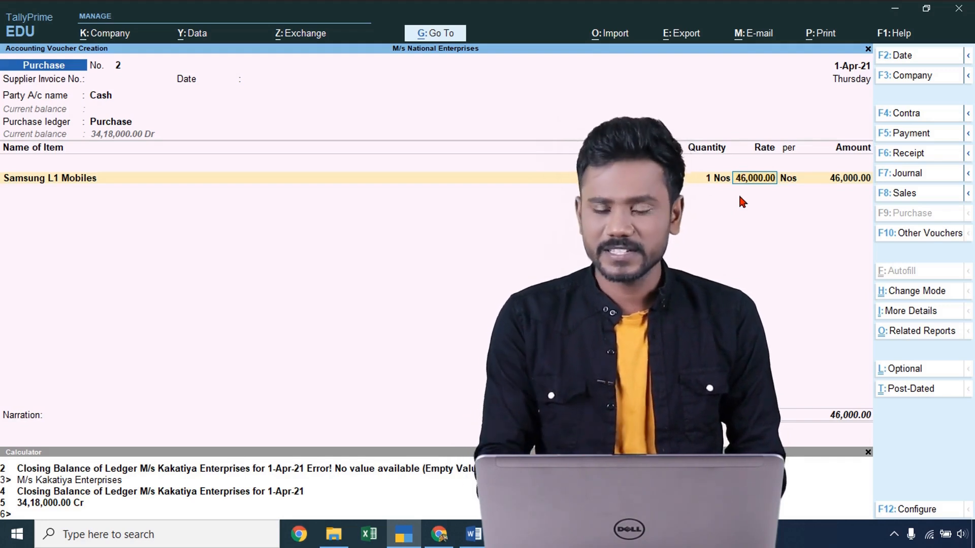
text(47,000)
key(Return)
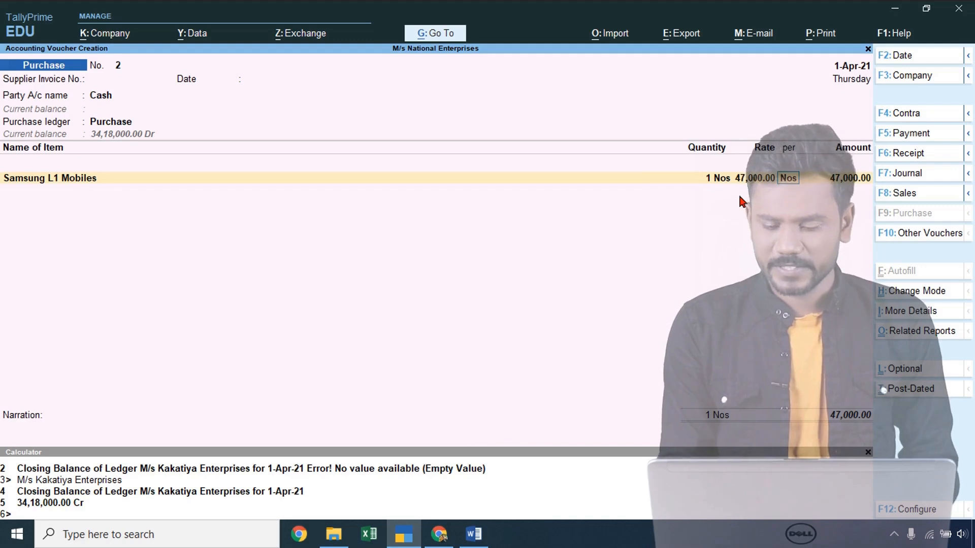
key(BackSpace)
text(4800)
key(Return)
key(alt+Tab)
key(alt+Tab)
key(BackSpace)
text(46,000)
key(Return)
key(Return)
key(Return)
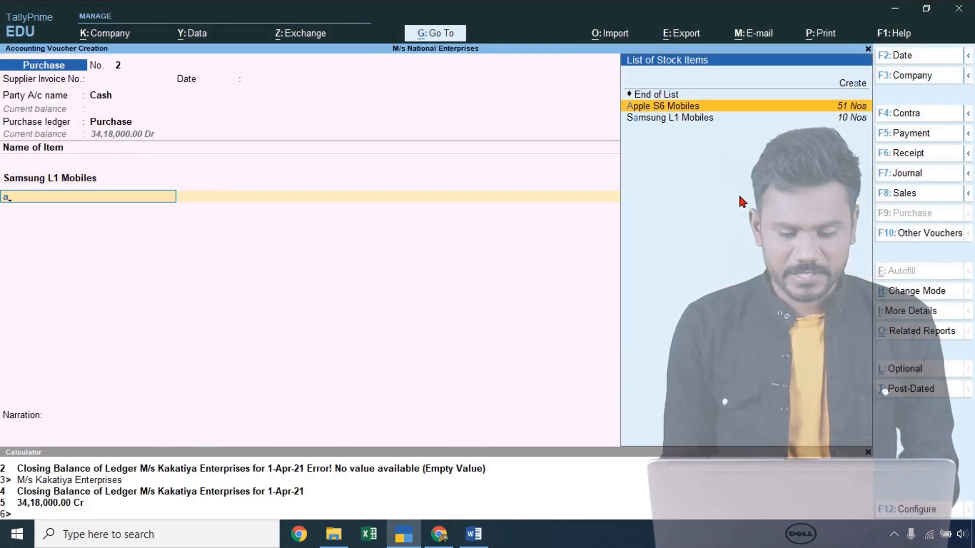
- Save purchase voucher No. 2 with Apple S6 Mobiles 5 Nos at 58,000, totalling 3,36,000
key(alt+Tab)
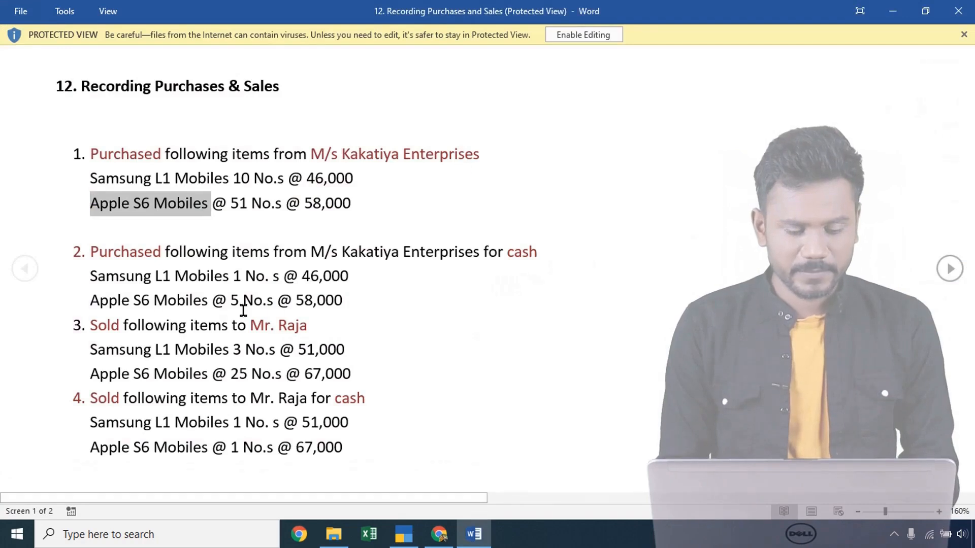
key(alt+Tab)
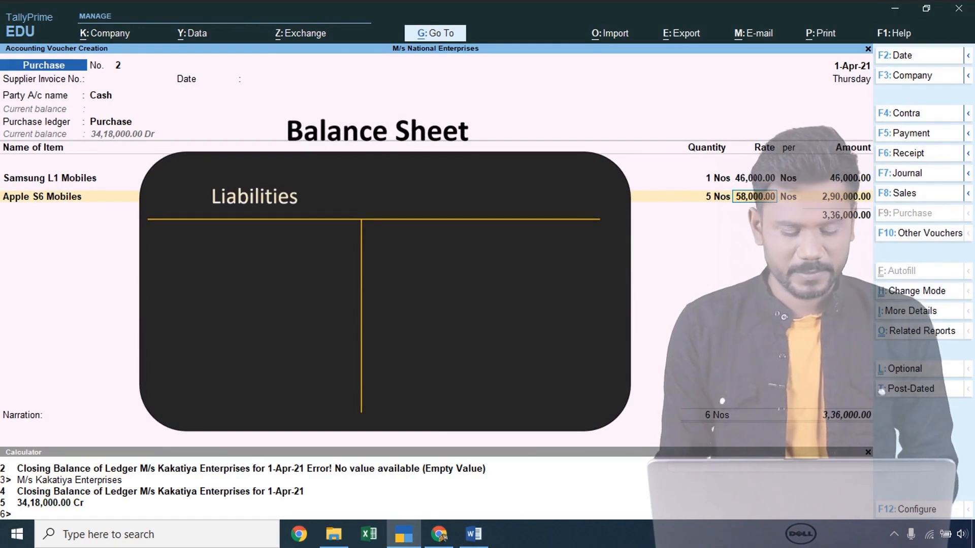
key(ctrl)
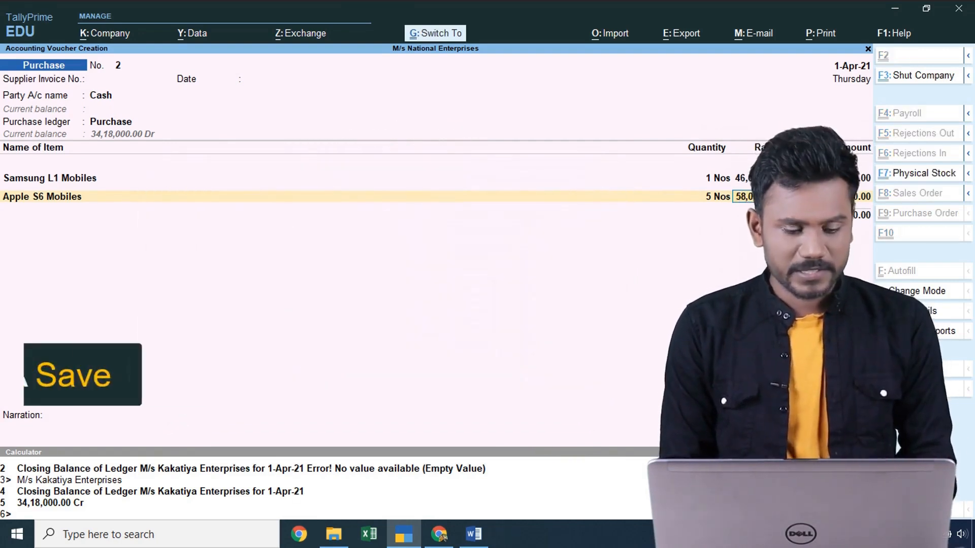
key(ctrl+a)
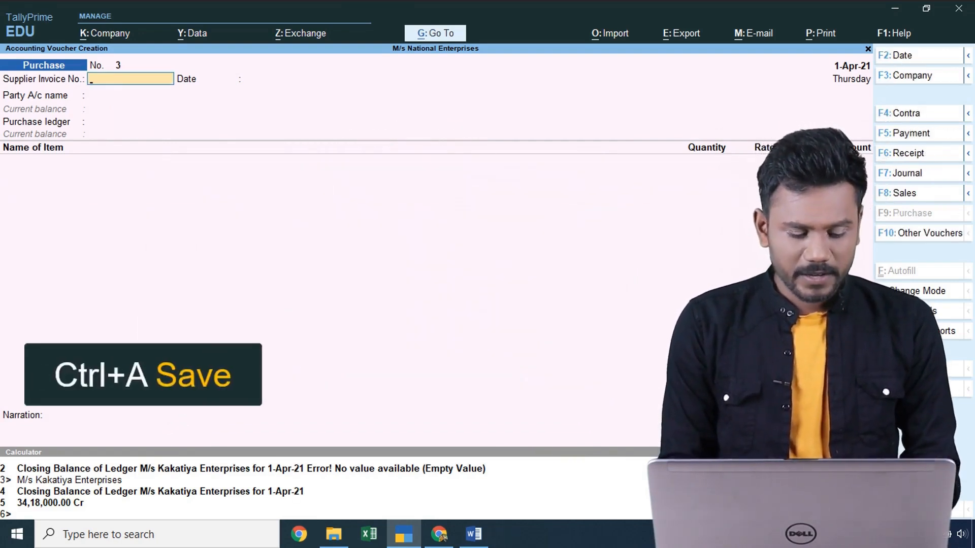
- Switch to a sales voucher and create a new party ledger named after the customer
key(alt+Tab)
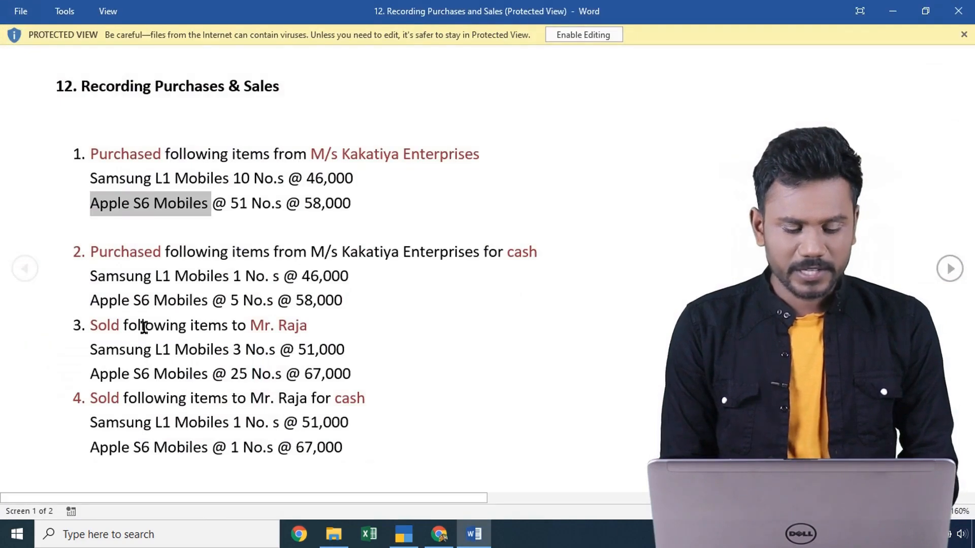
key(alt+Tab)
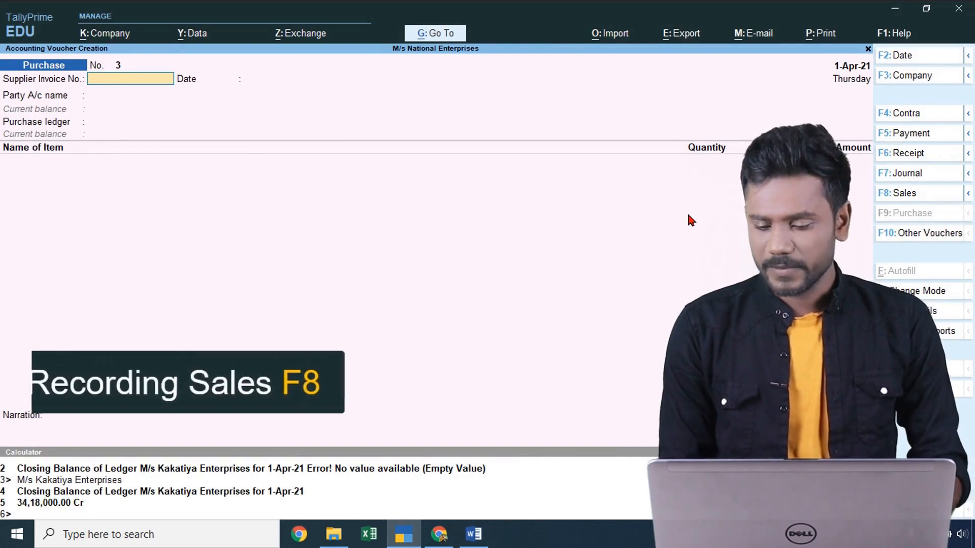
click(904, 193)
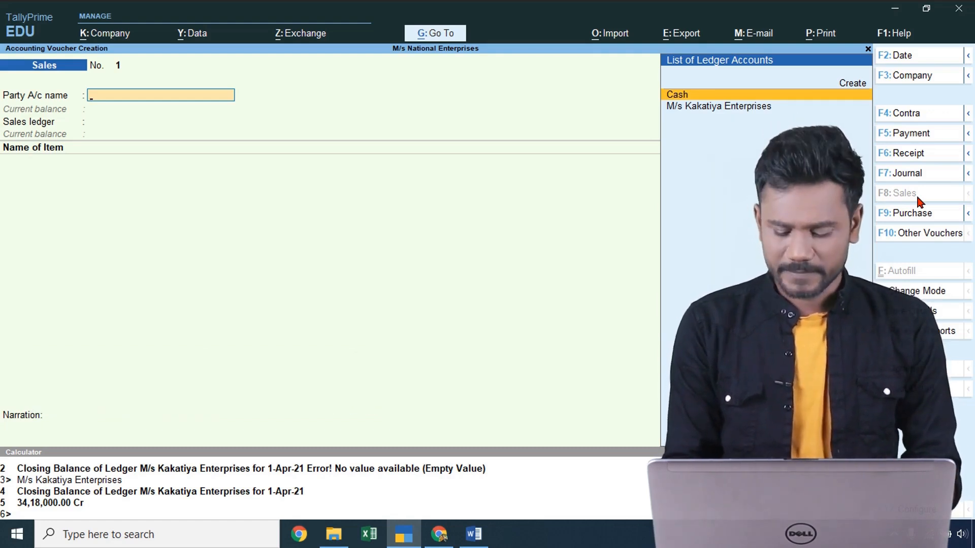
key(alt+c)
text(Mr. Raja)
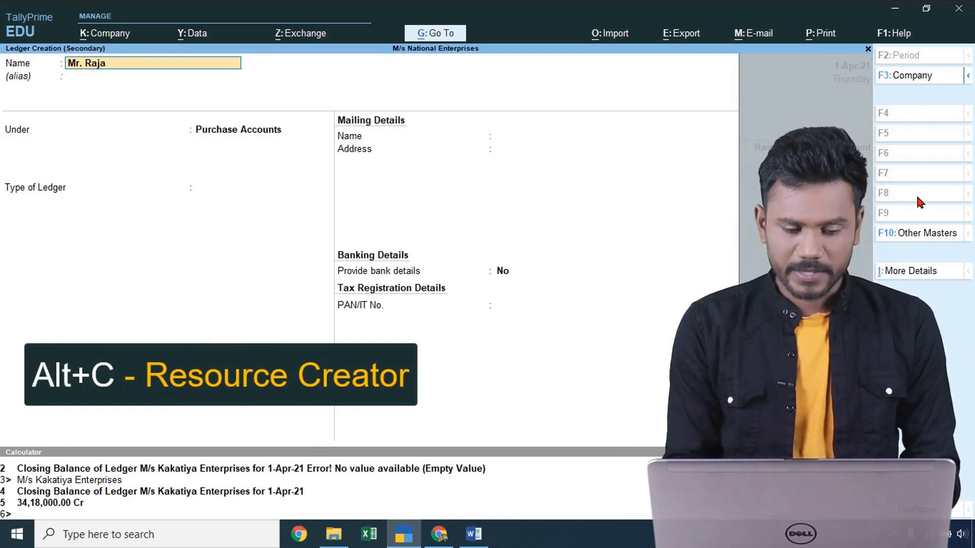
key(Return)
- Place the new customer ledger under Sundry Debtors and save it
text(sund)
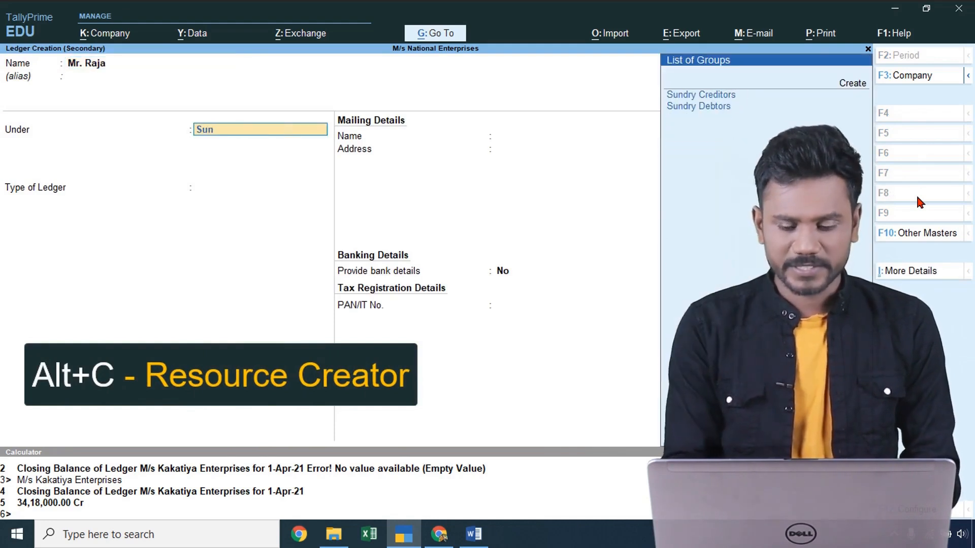
key(Down)
key(Return)
key(BackSpace)
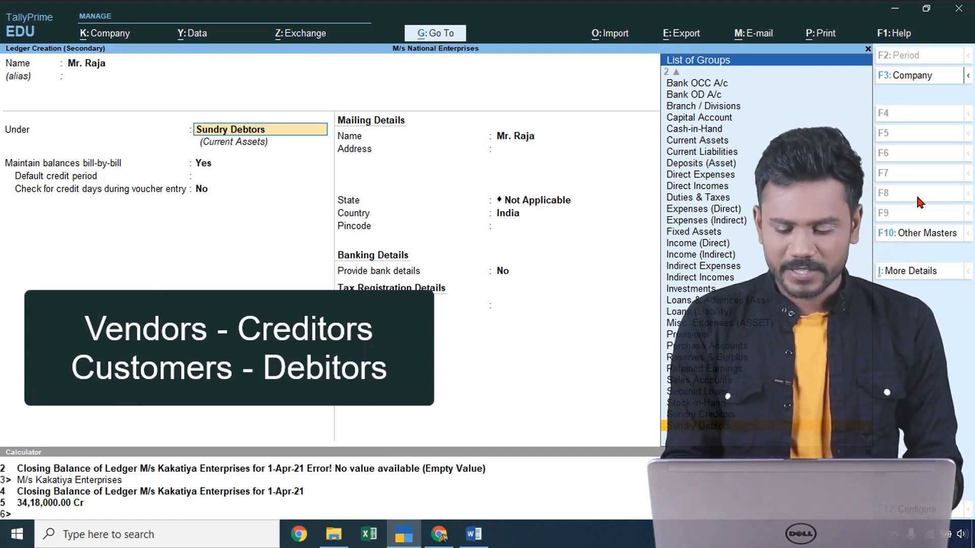
key(Return)
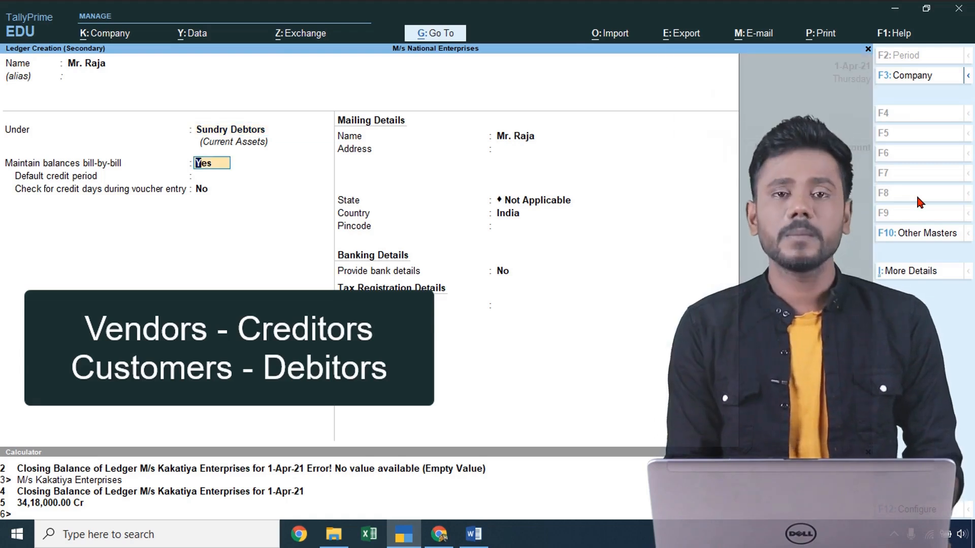
key(ctrl)
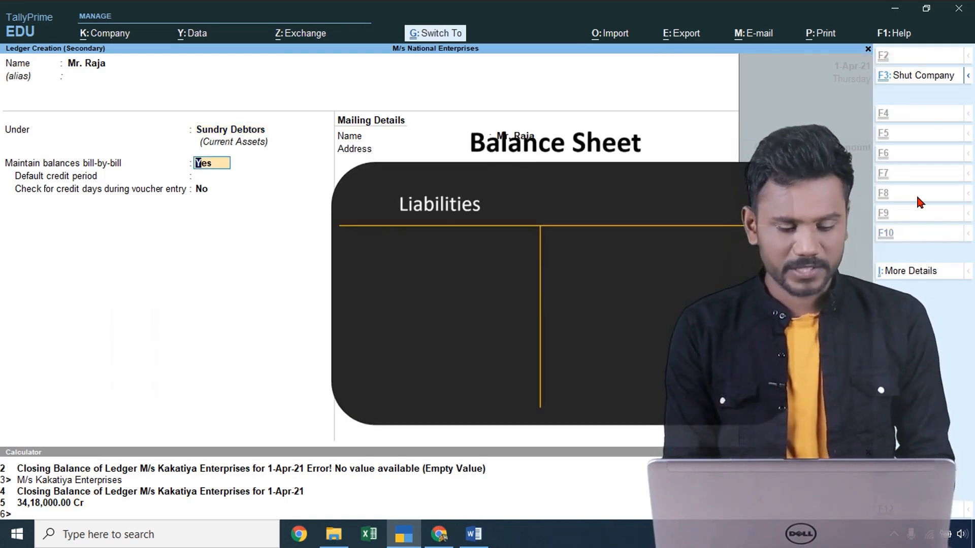
key(ctrl+a)
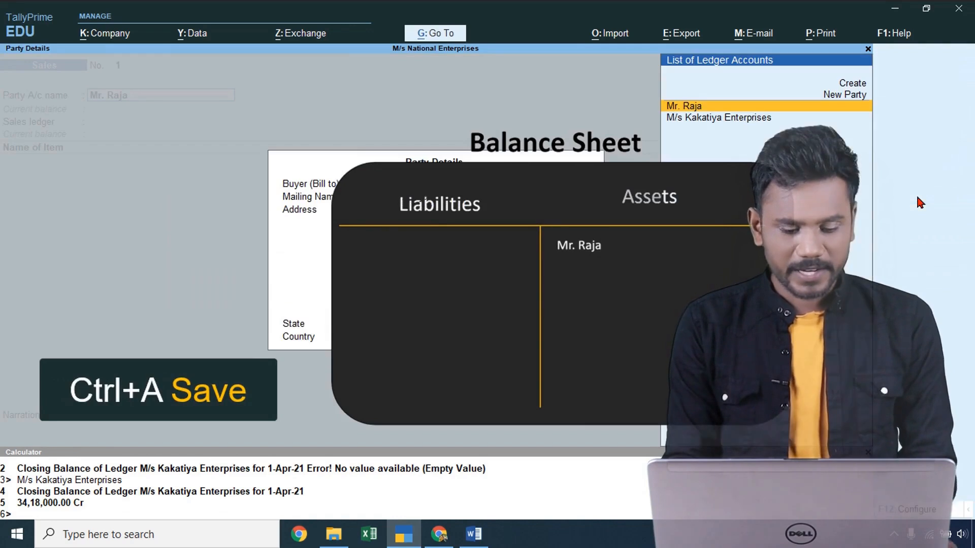
- Create a 'Sales' ledger under Sales Accounts for the sales voucher
key(ctrl+a)
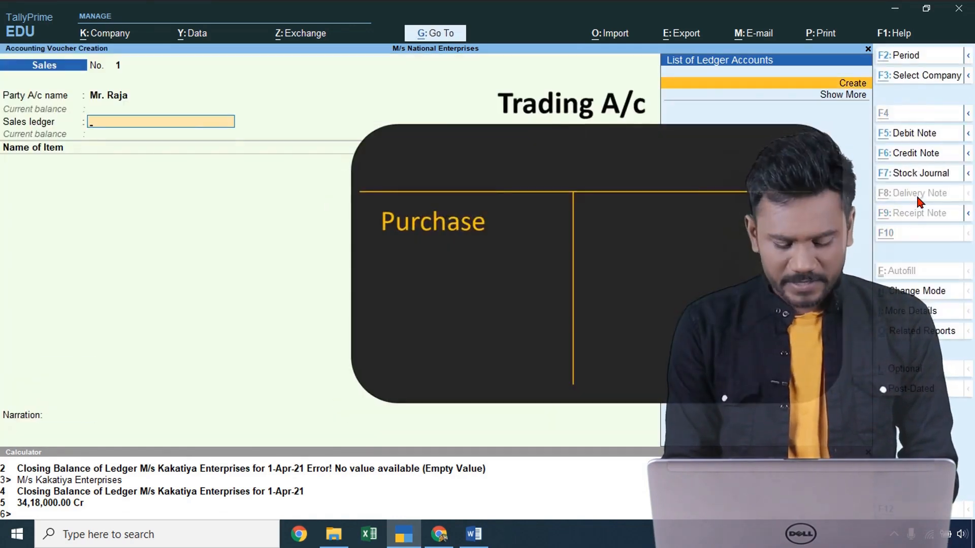
key(alt+c)
text(Sales)
key(Return)
key(Return)
text(Sa)
key(Return)
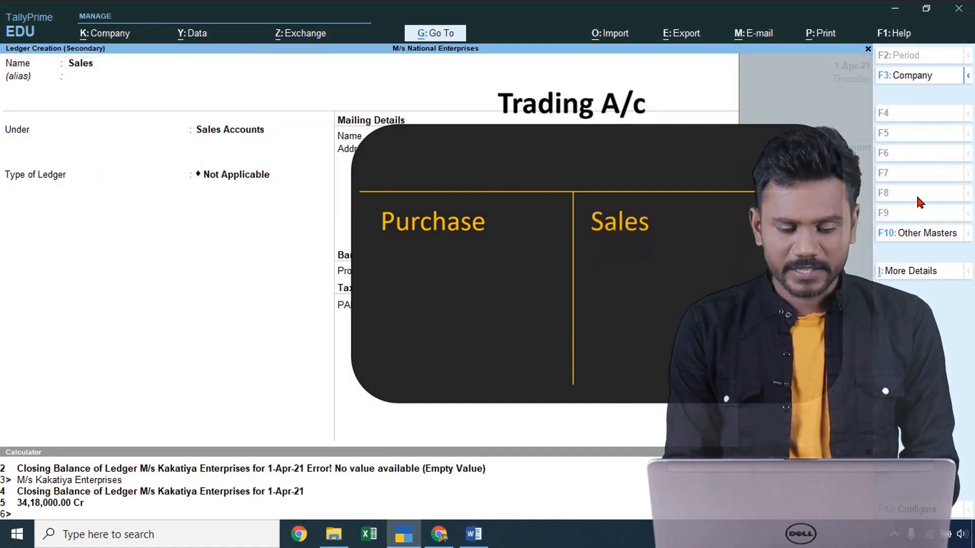
key(ctrl+a)
key(Return)
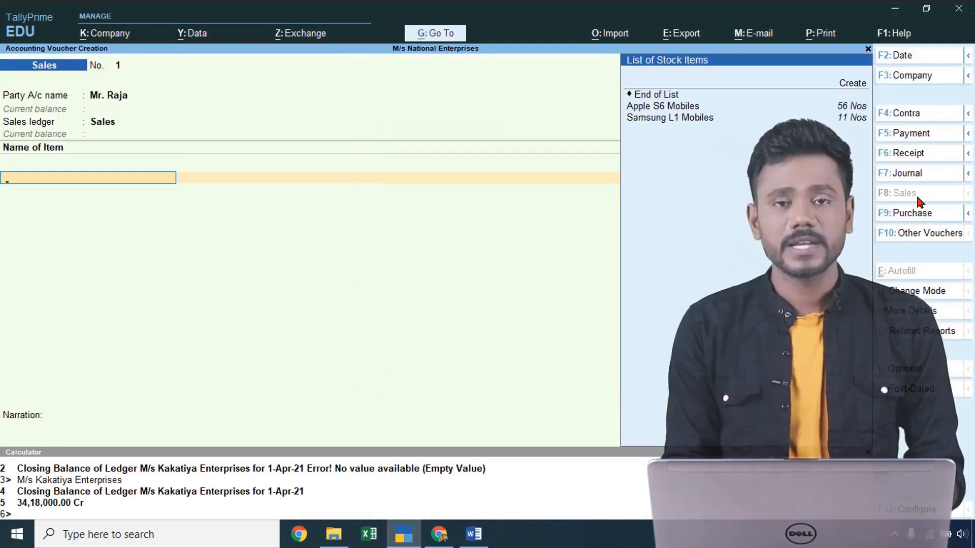
- Select Samsung L1 Mobiles as the sold item after checking the exercise sheet
key(Down)
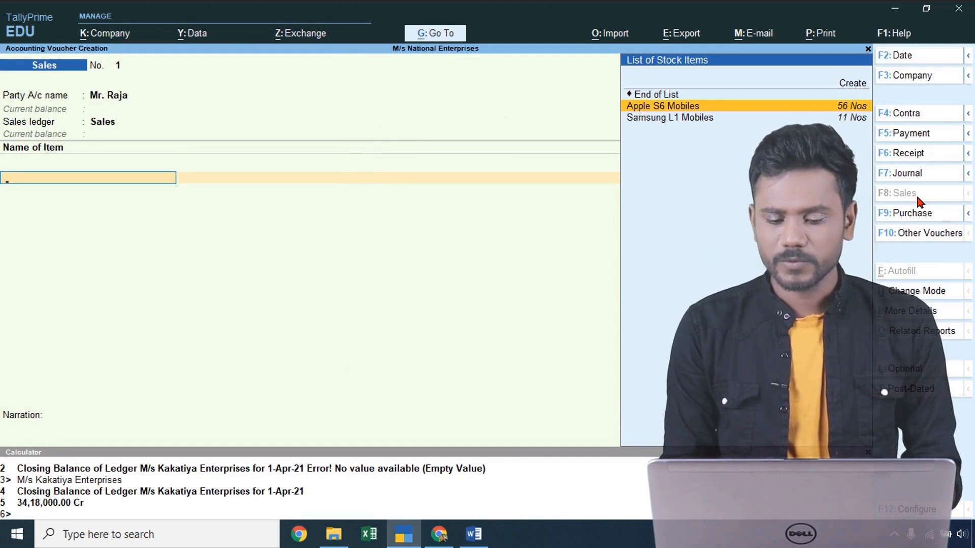
key(Down)
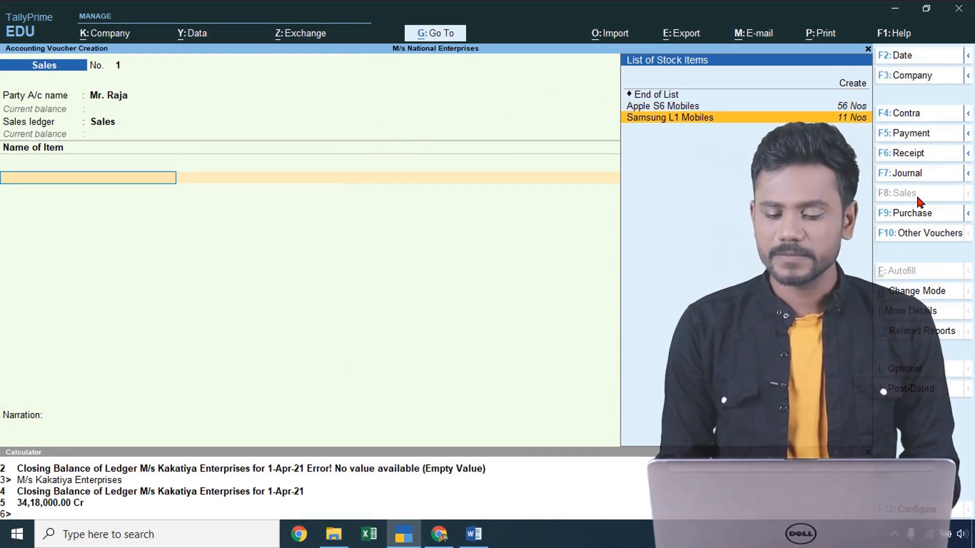
key(Up)
key(alt+Tab)
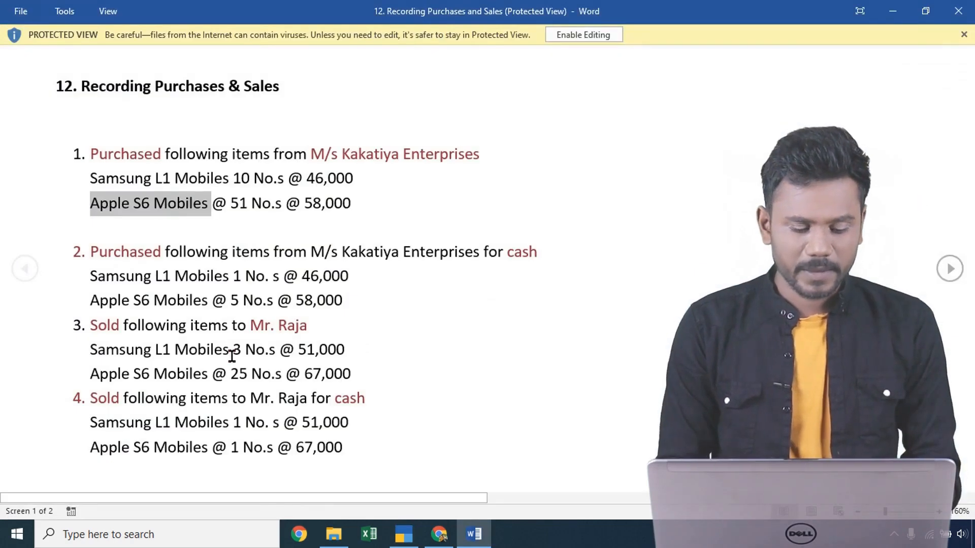
click(111, 350)
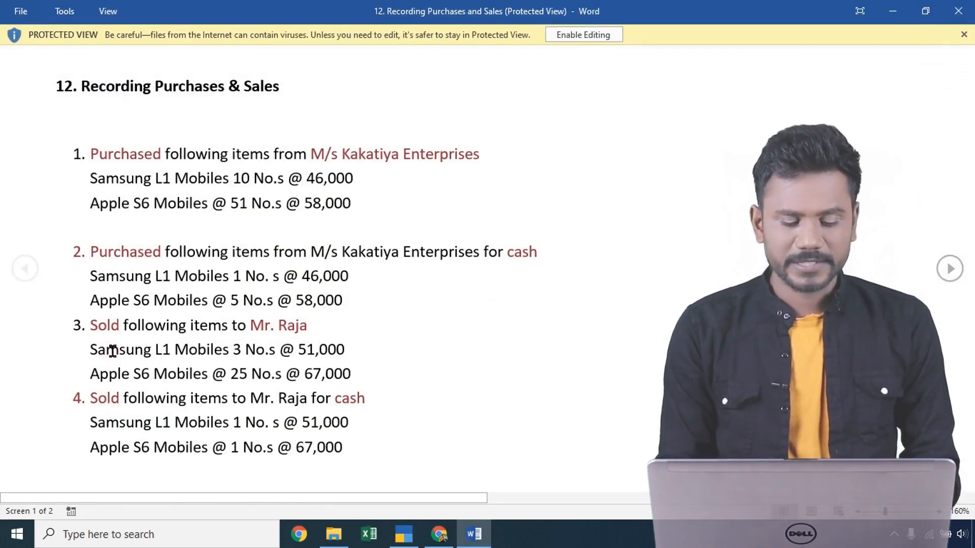
key(alt+Tab)
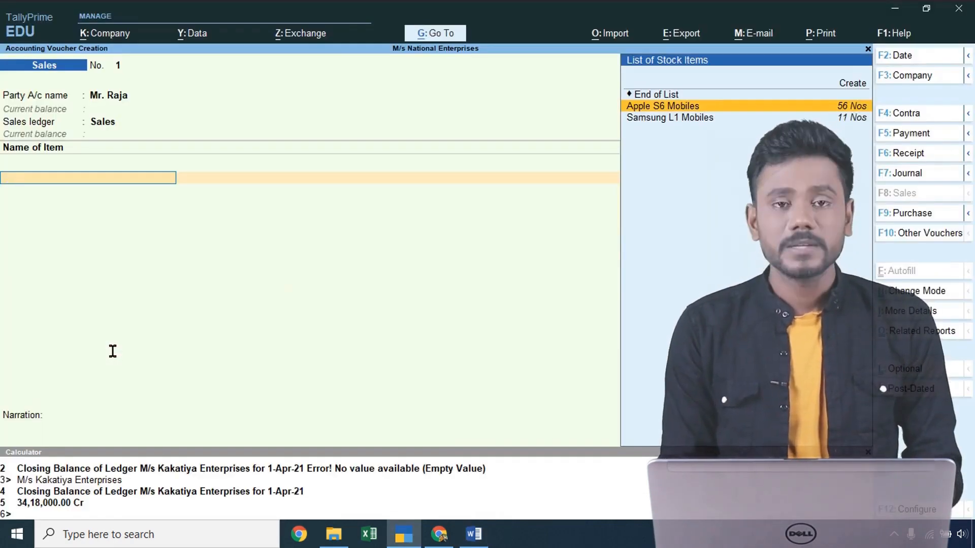
key(alt+Tab)
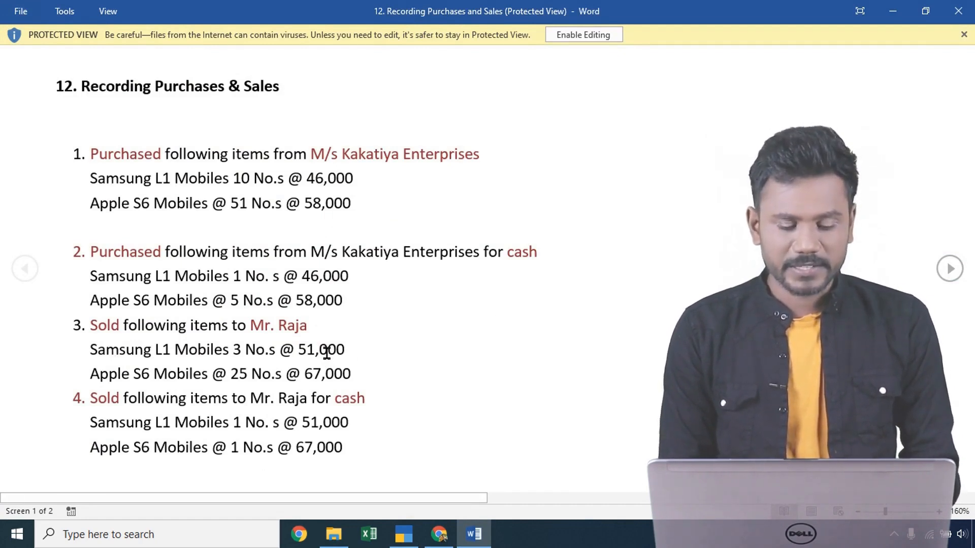
key(alt+Tab)
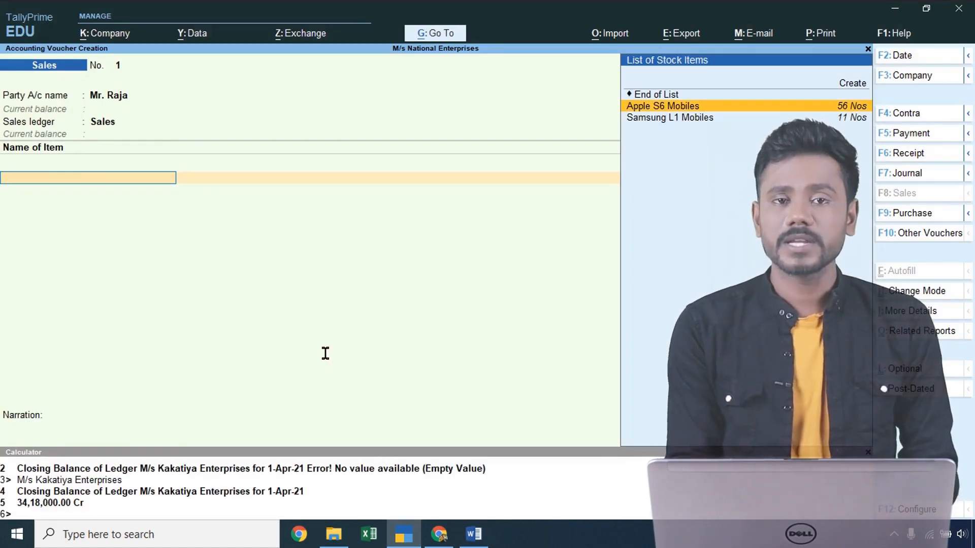
key(Down)
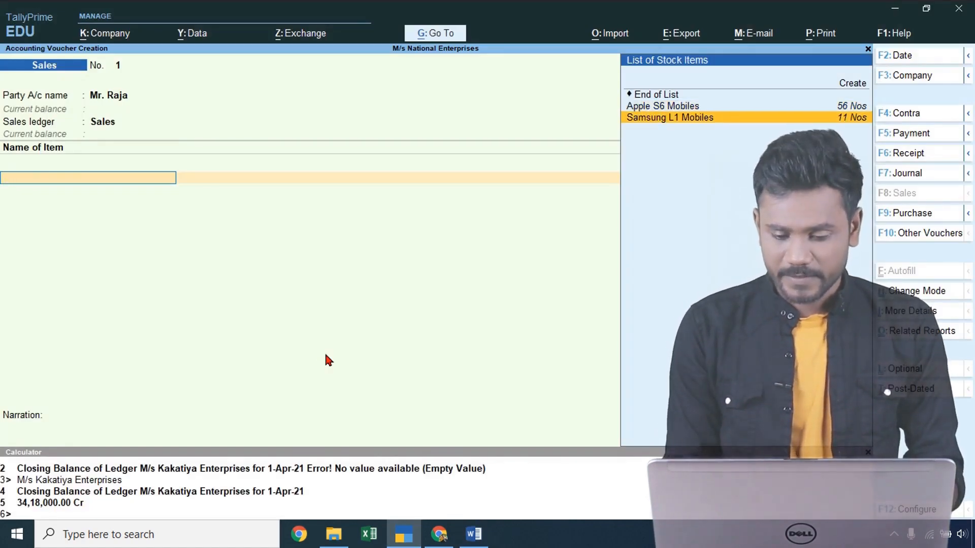
key(Return)
- Enter quantity 3 for Samsung L1 Mobiles and move focus to the calculator
key(alt+Tab)
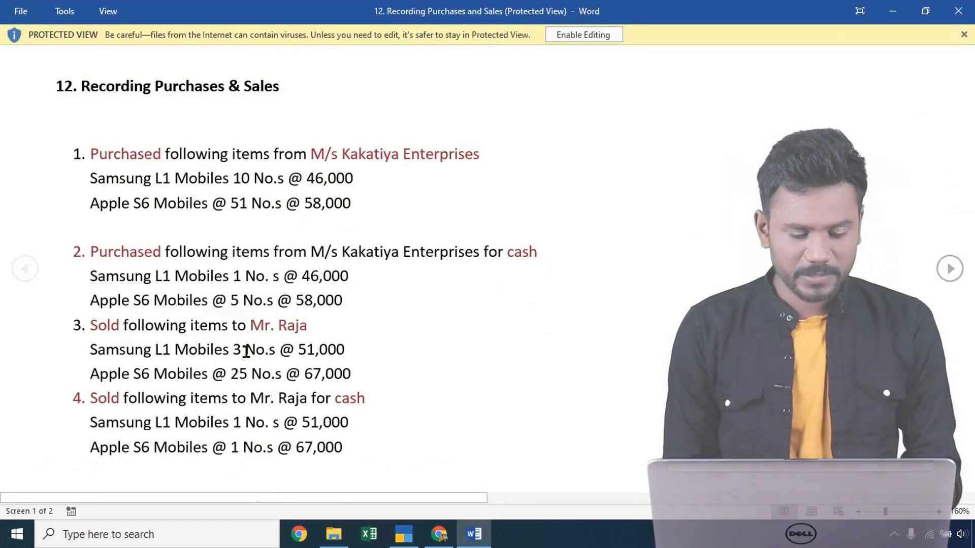
key(alt+Tab)
text(3)
key(Return)
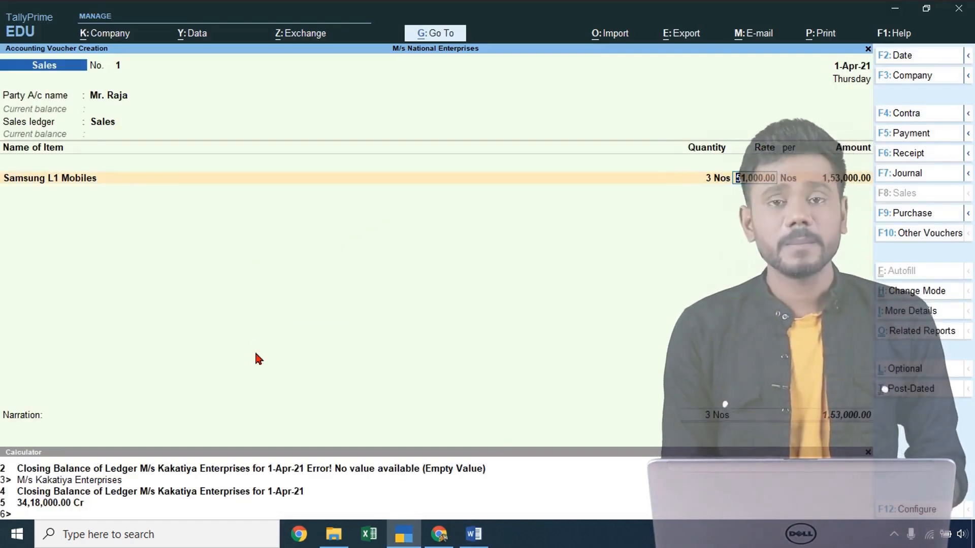
key(alt+Tab)
key(alt+Tab)
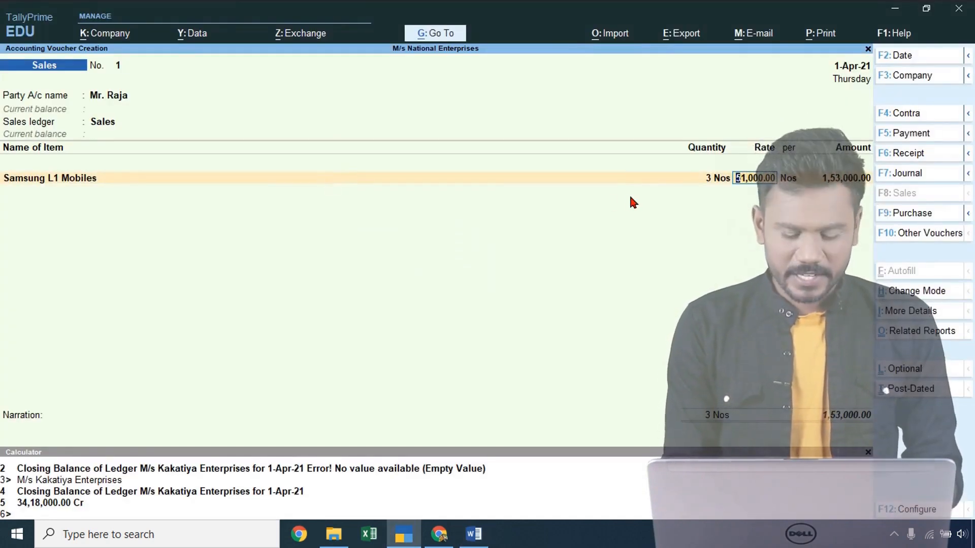
key(ctrl)
key(ctrl+n)
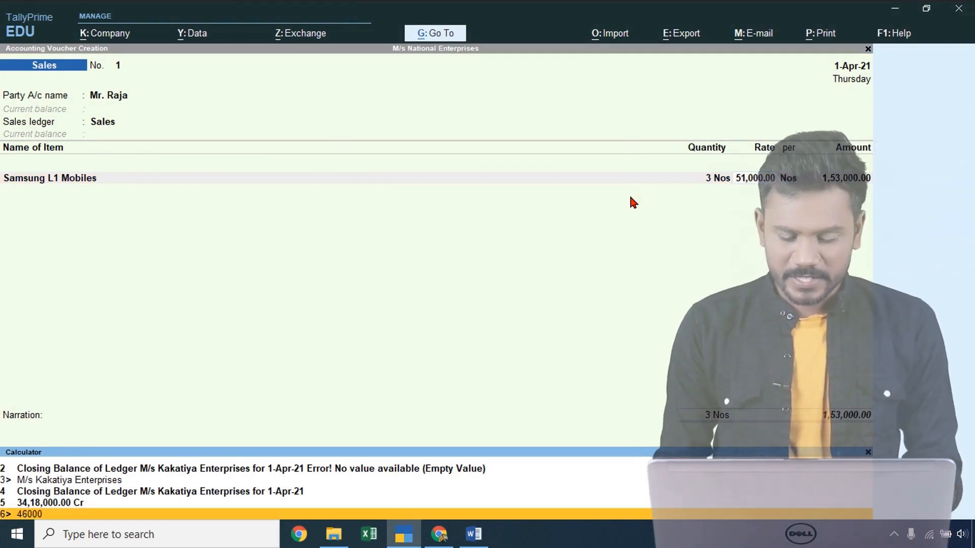
- Compute 46000−51000 in the calculator, then accept the Samsung L1 line at 51,000
text(46000-51000)
key(Return)
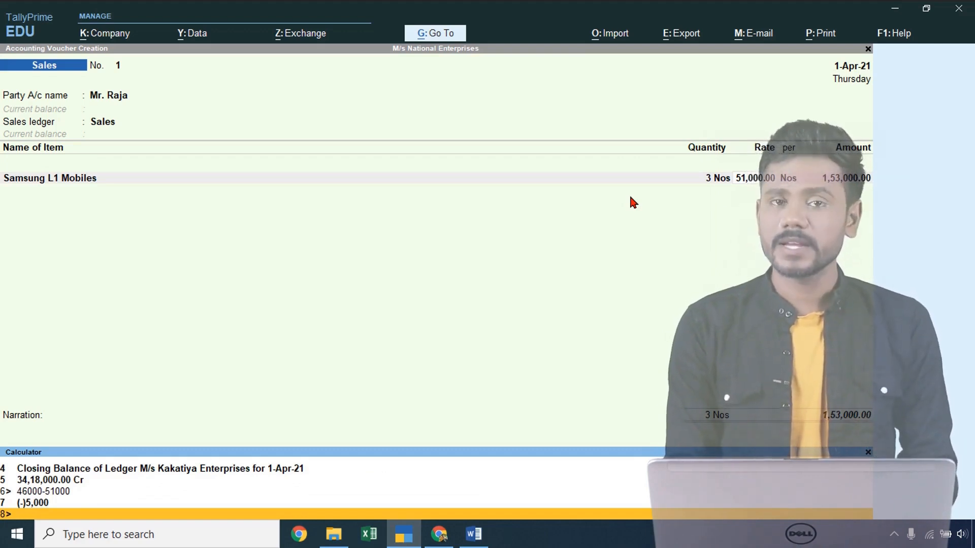
key(ctrl+m)
key(Return)
- Add Apple S6 Mobiles, 25 Nos at 67,000, and save the 18,28,000 sales voucher
key(alt+Tab)
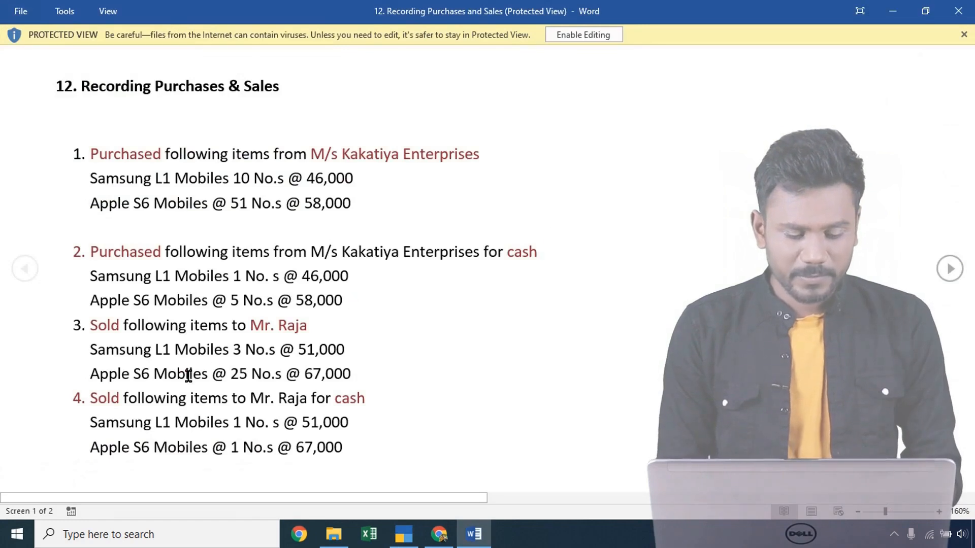
key(alt+Tab)
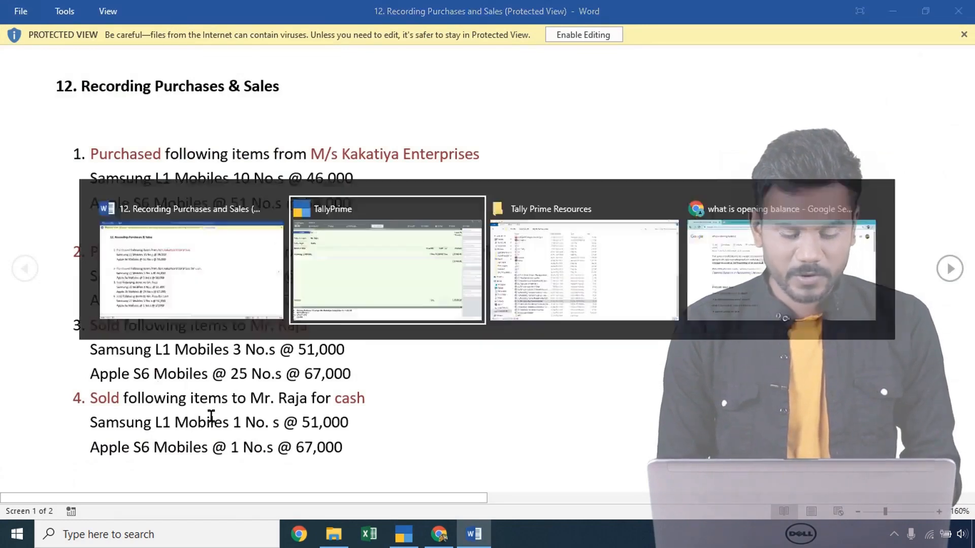
text(a)
key(Return)
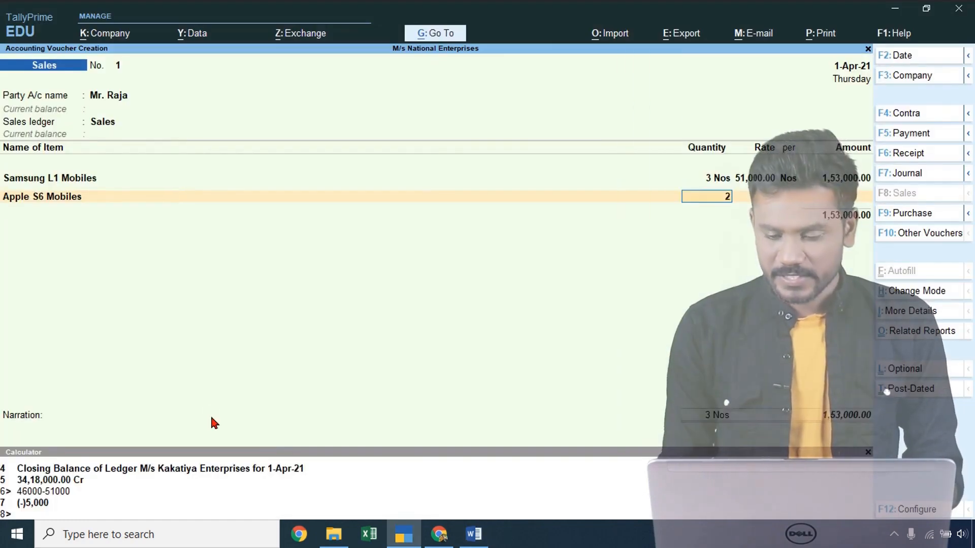
key(alt+Tab)
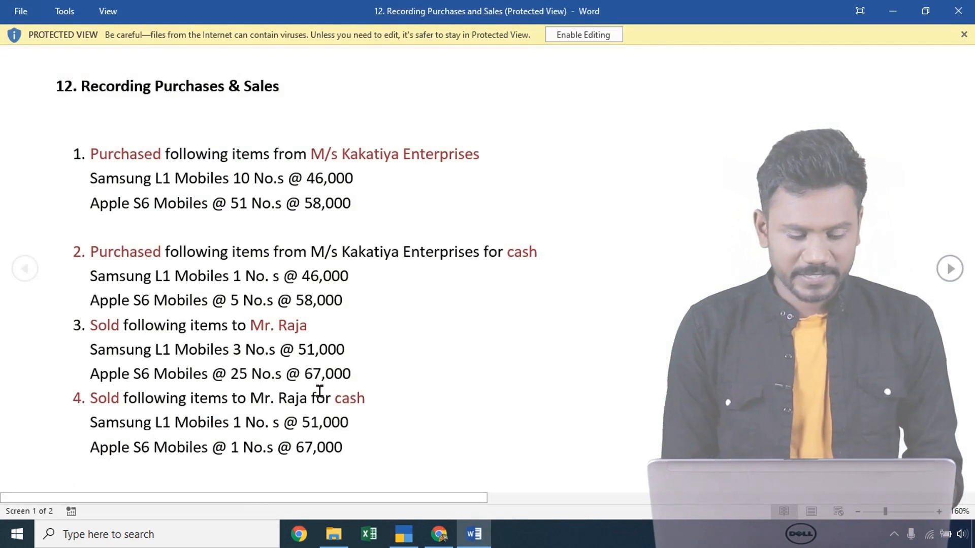
key(alt+Tab)
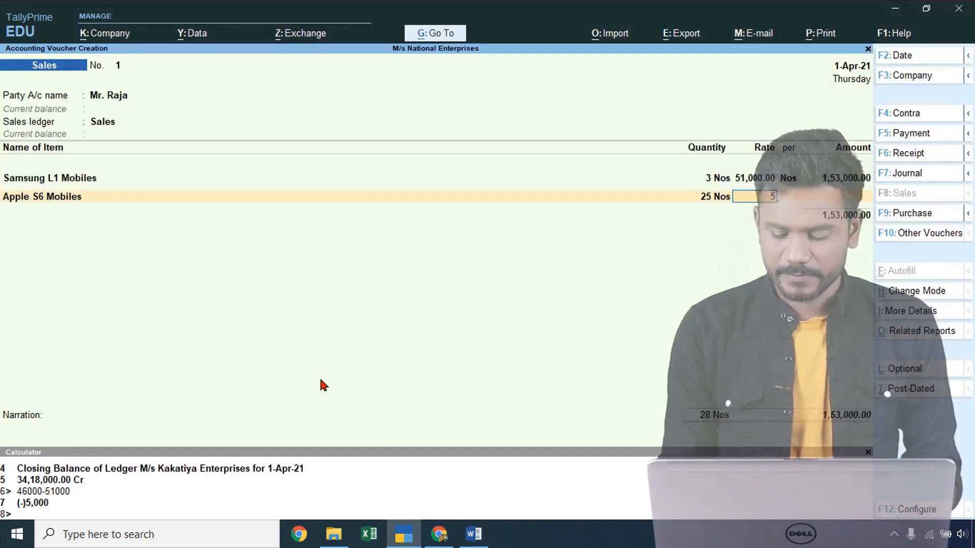
key(Return)
key(Return)
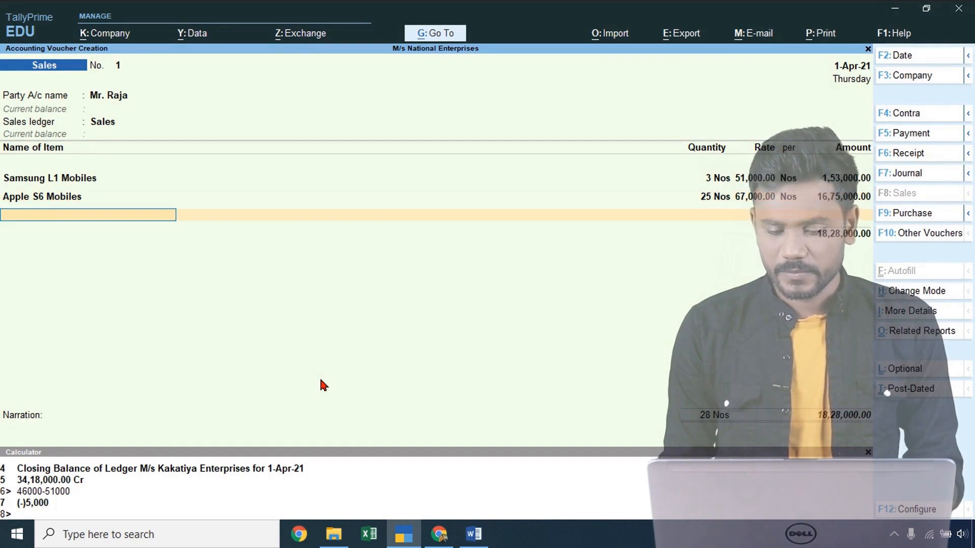
key(ctrl)
key(ctrl+a)
key(alt+Tab)
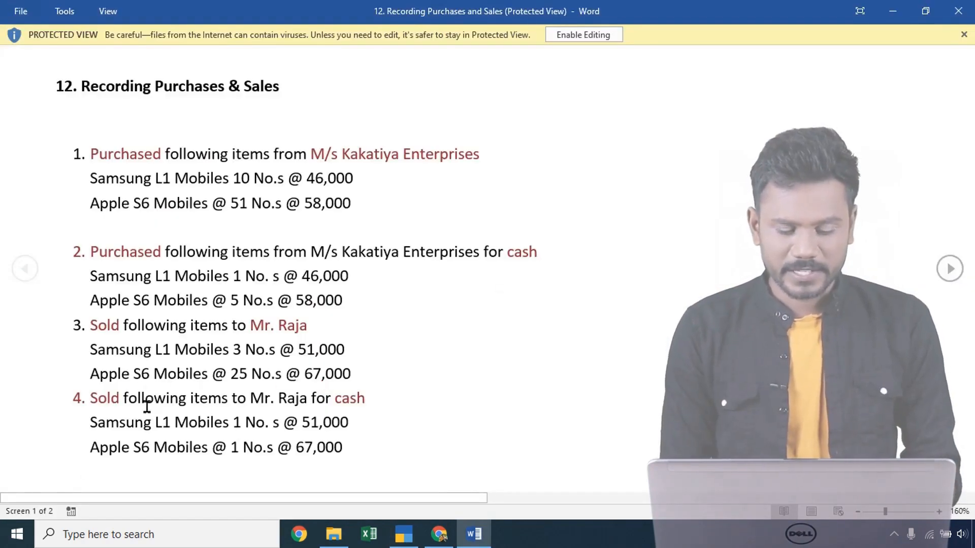
key(alt+Tab)
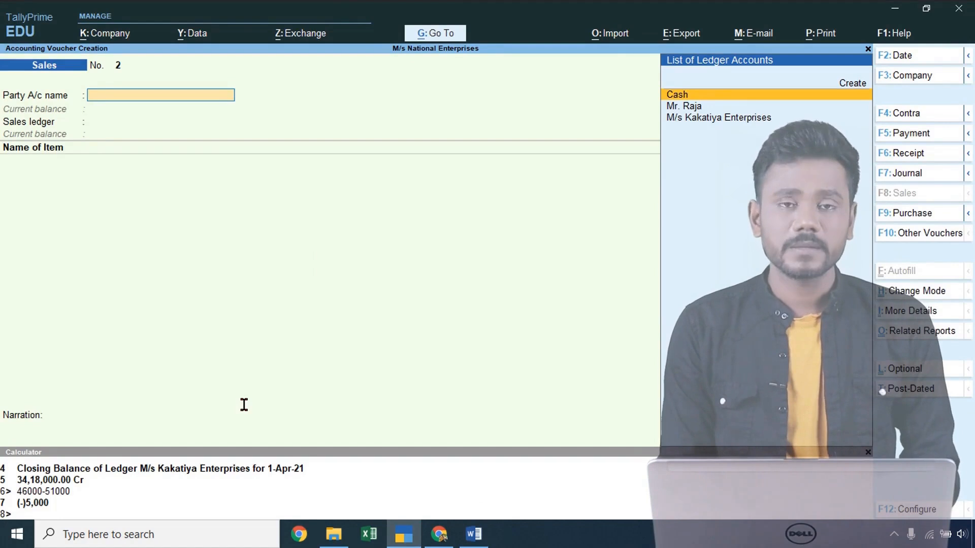
- Accept Cash as the party and skip the dispatch and party details for sales voucher 2
key(Return)
key(Return)
key(Return)
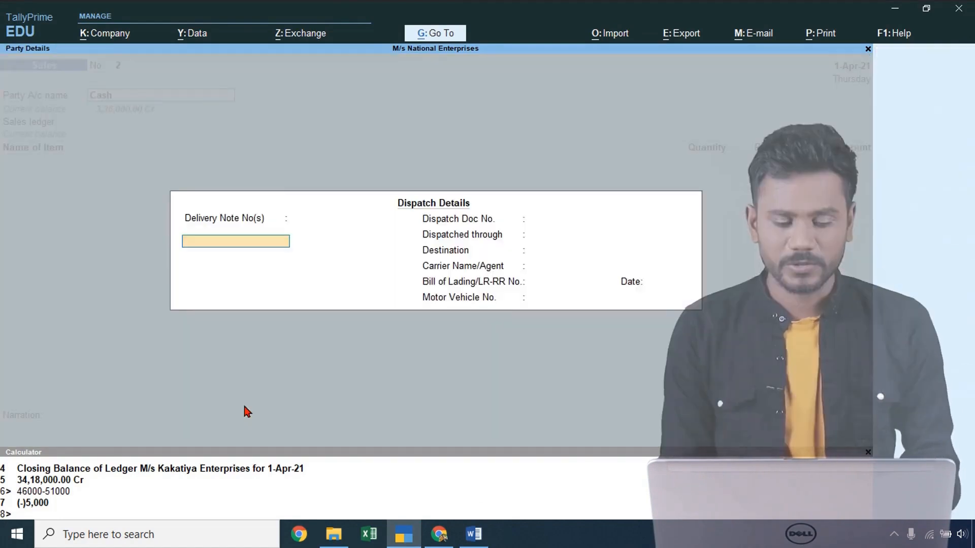
key(Return)
key(Return)
key(Return)
key(Return)
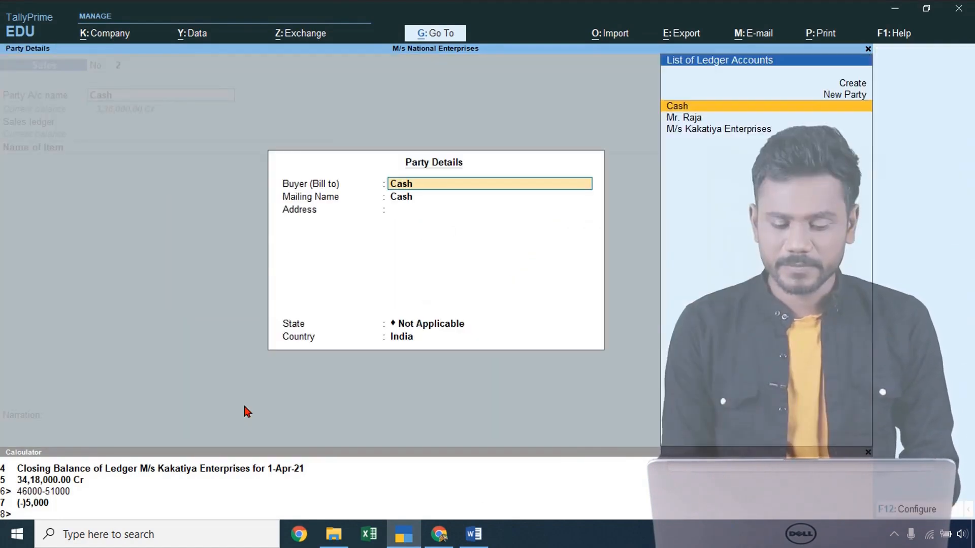
key(Down)
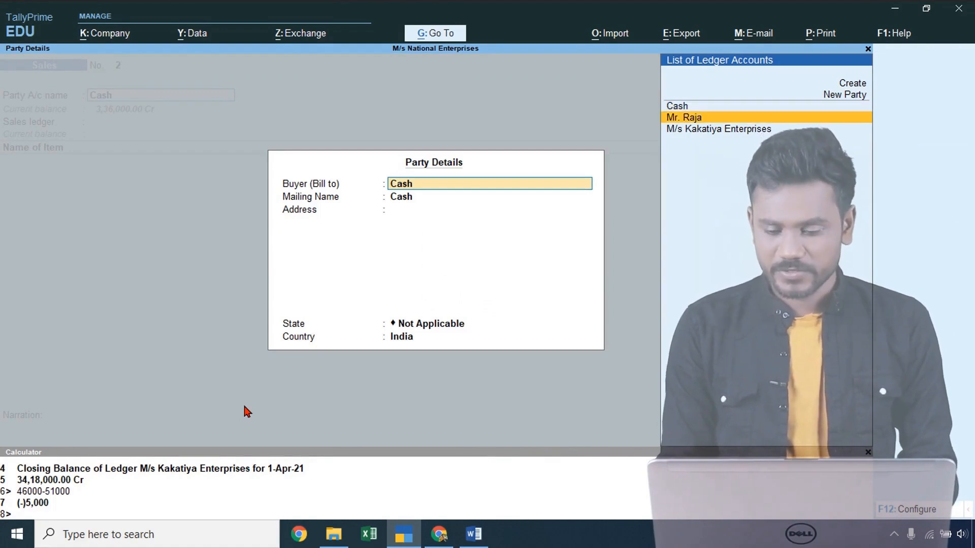
key(Return)
key(Escape)
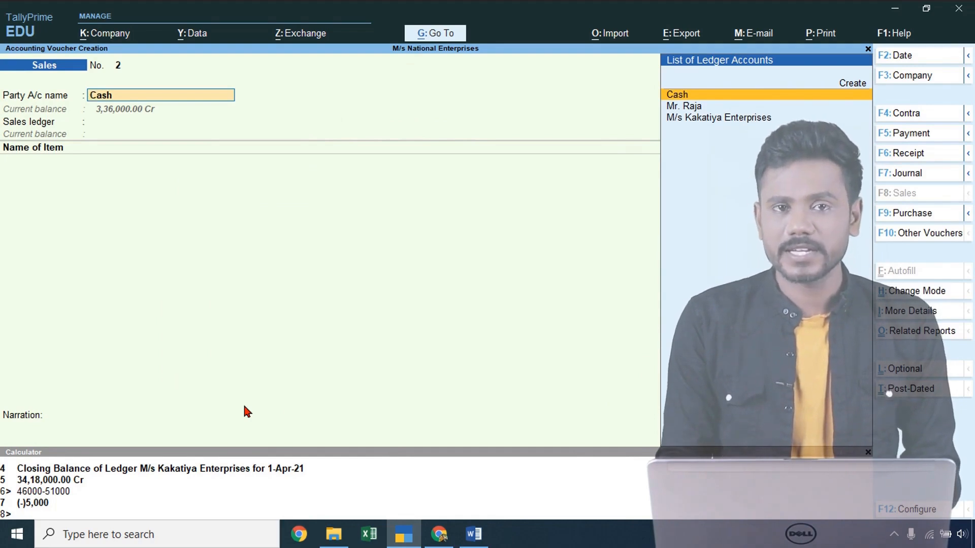
key(Return)
key(Return)
key(Return)
key(Return)
key(Return)
key(Return)
key(Return)
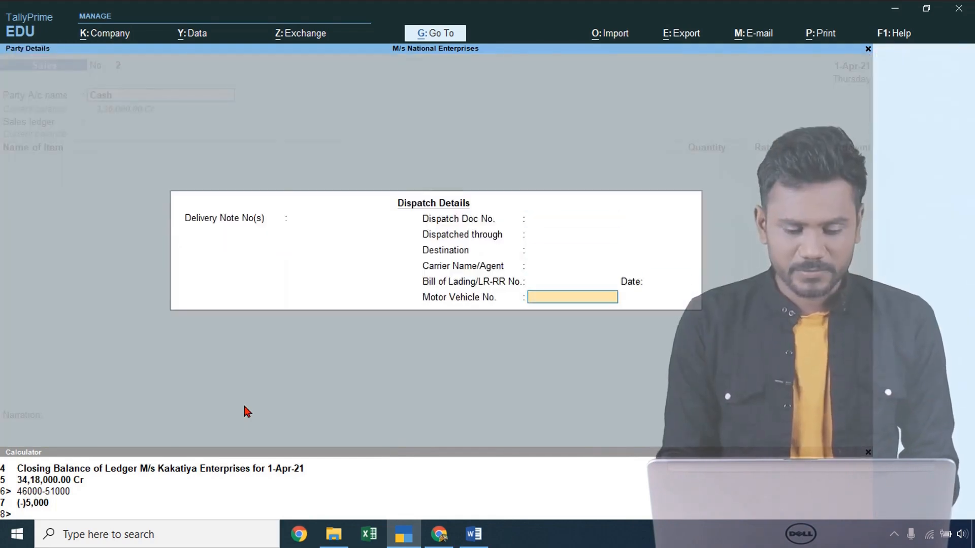
key(Return)
key(Return)
key(Return)
key(Return)
key(Return)
key(Return)
key(Return)
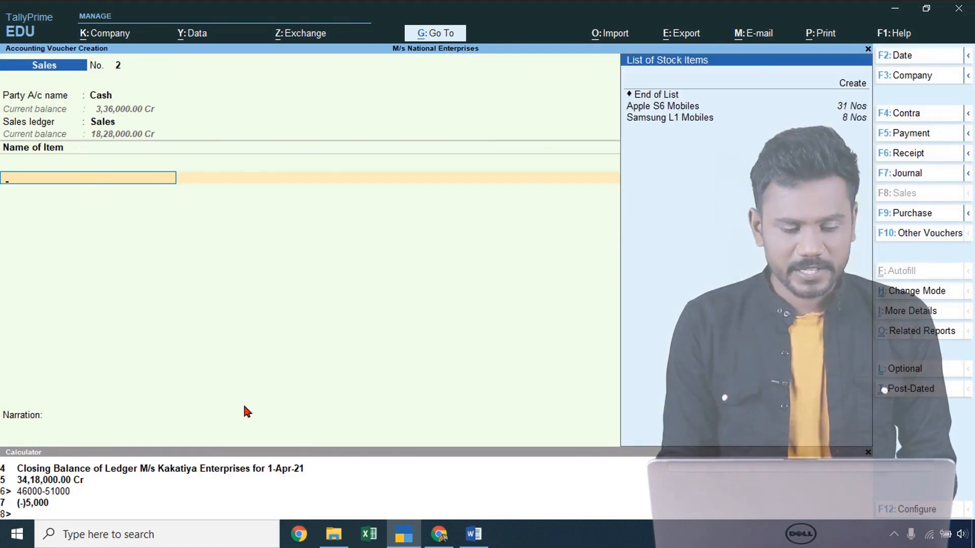
- Enter 1 Samsung L1 Mobiles at 51,000 as the first item line
key(alt+Tab)
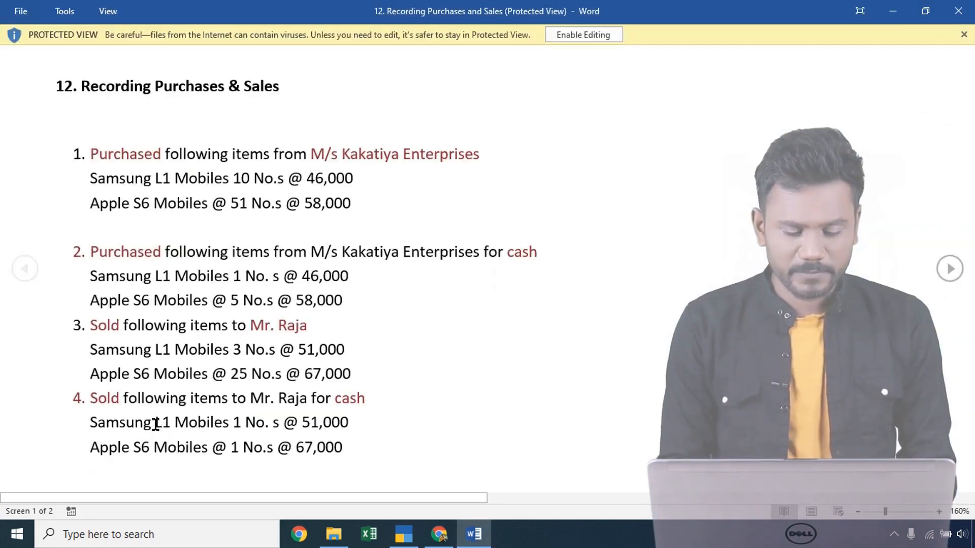
key(alt+Tab)
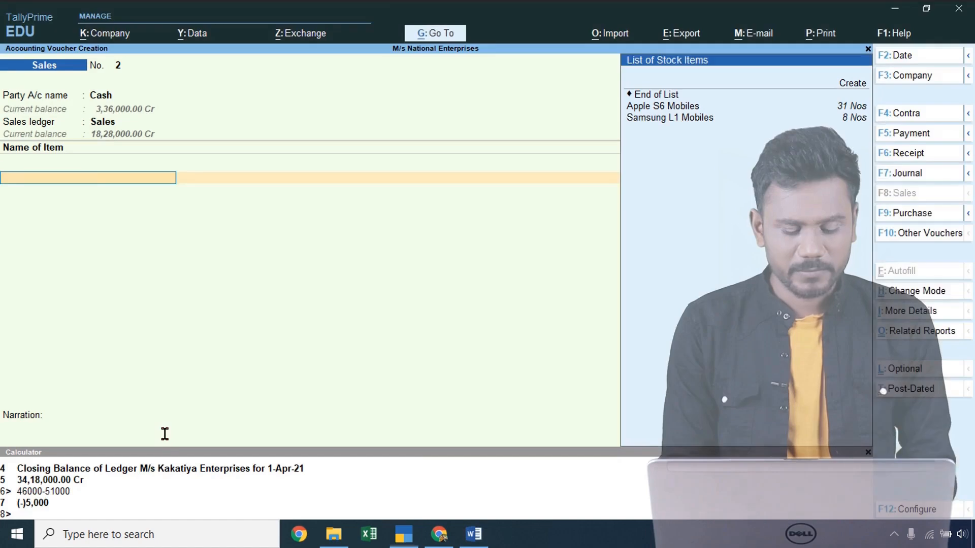
text(Sa)
key(Return)
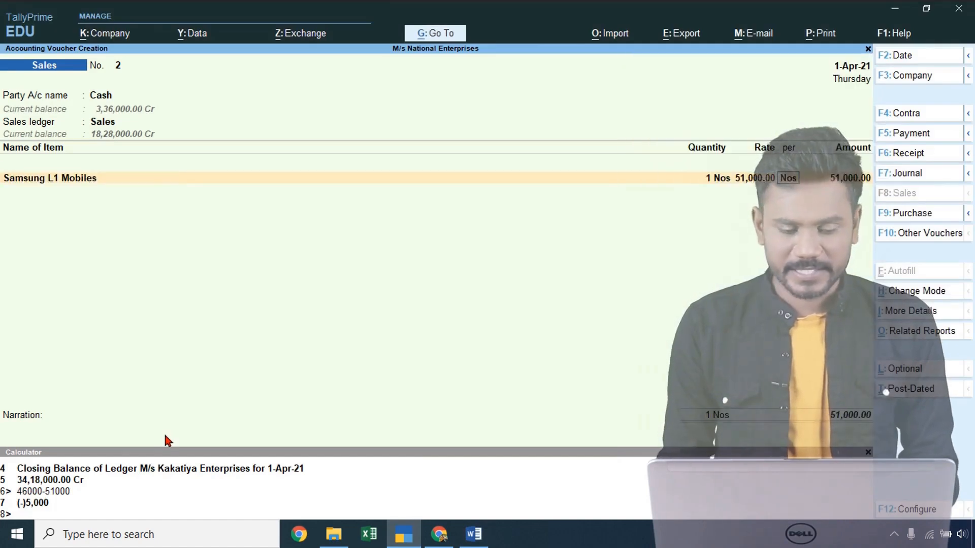
key(Return)
key(Return)
- Add 1 Apple S6 Mobiles at 67,000 and save the 1,18,000 cash sale
text(a)
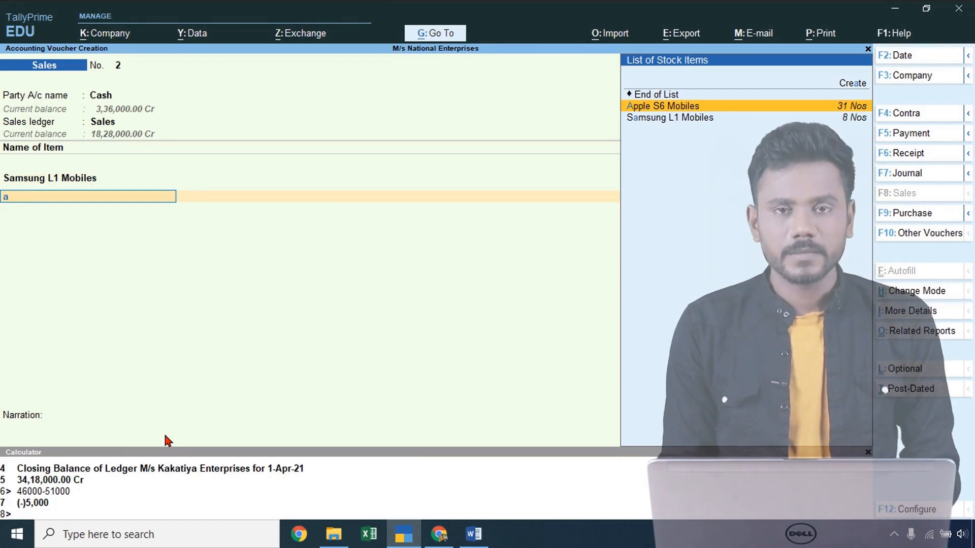
key(Return)
key(alt+Tab)
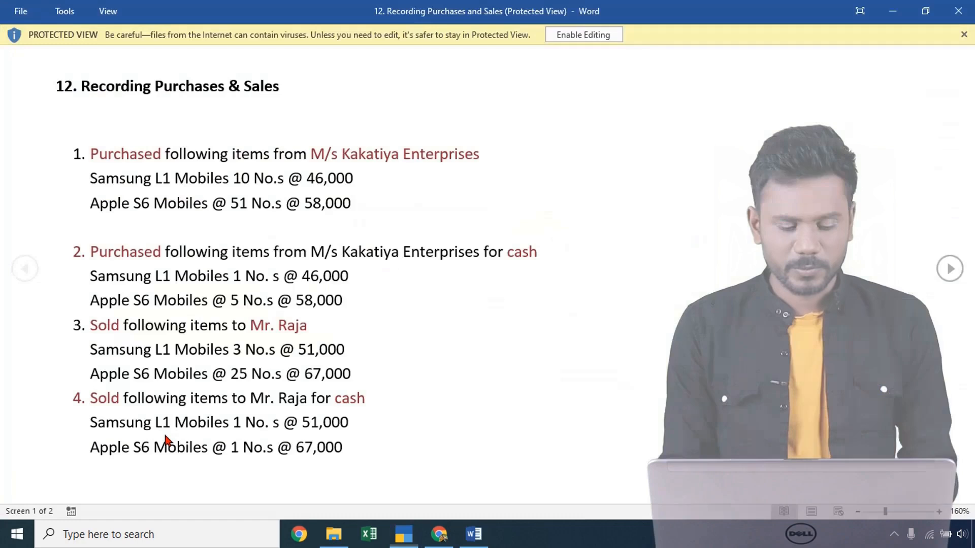
key(alt+Tab)
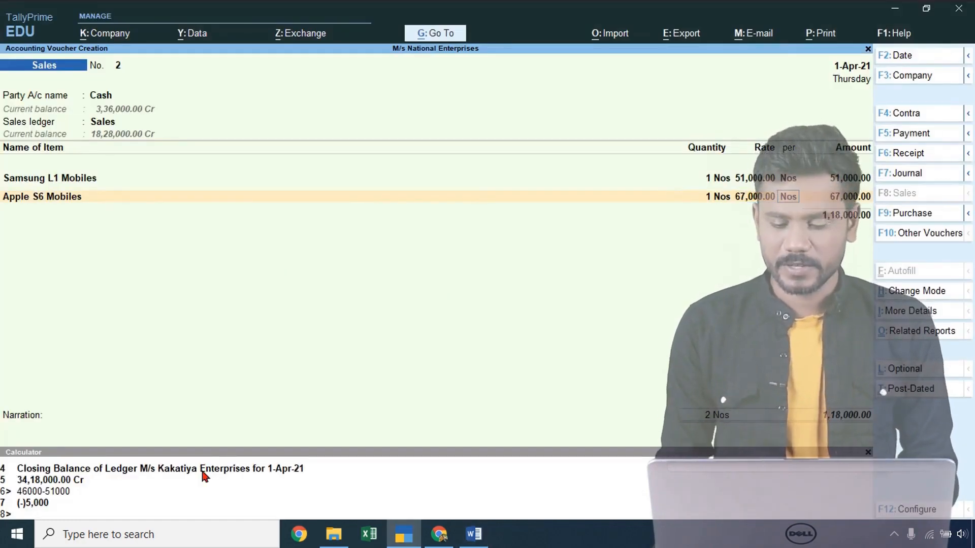
key(Return)
key(ctrl+a)
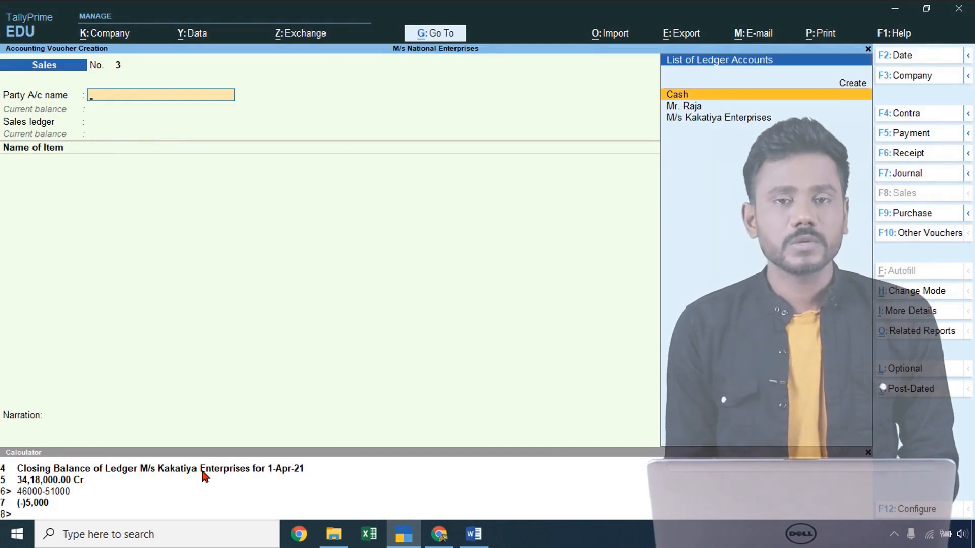
- Quit the empty voucher 3 and open the Stock Summary report
key(Escape)
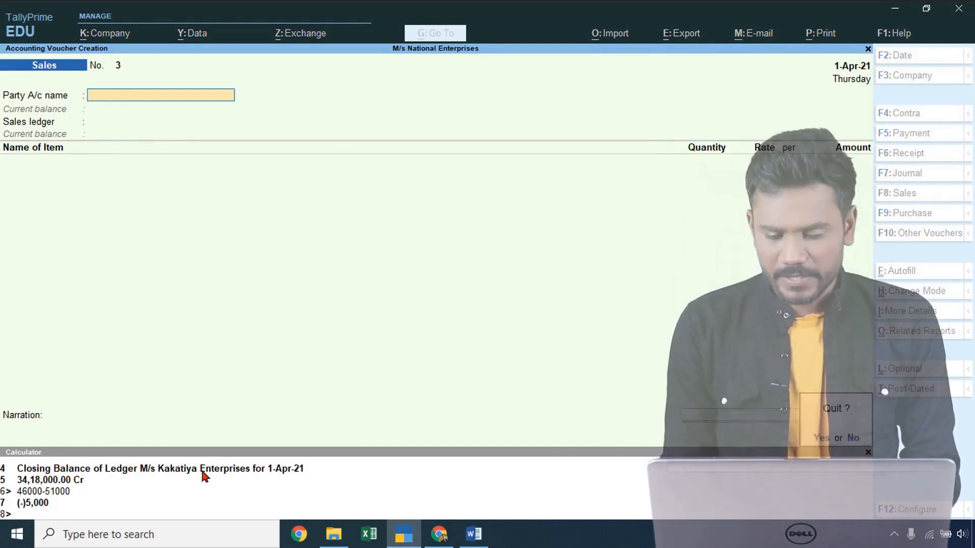
key(y)
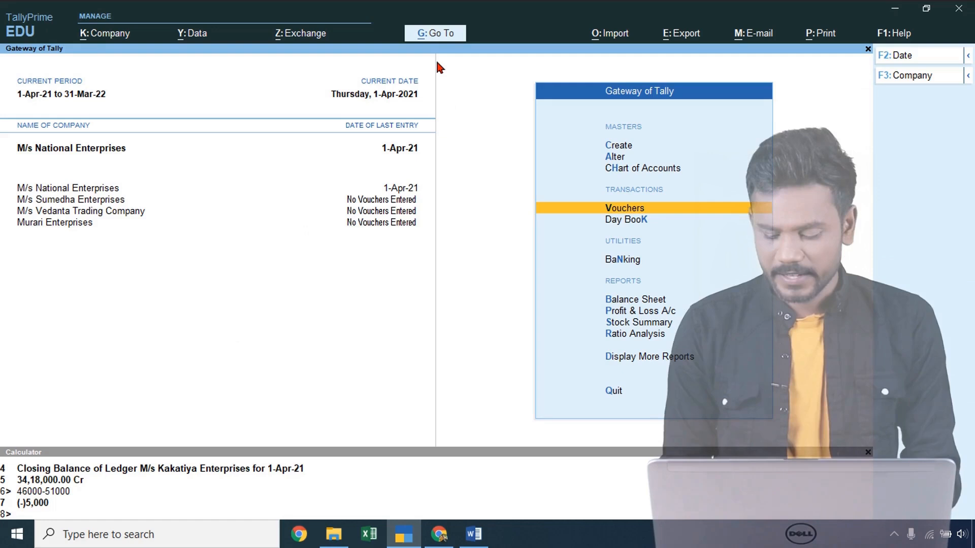
key(Down)
key(Down)
key(Down)
key(Down)
key(Down)
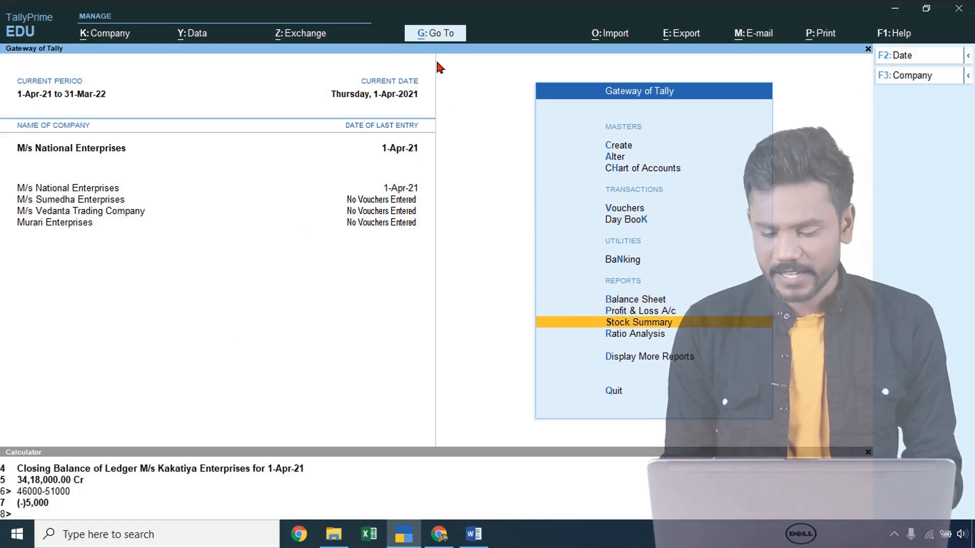
key(Return)
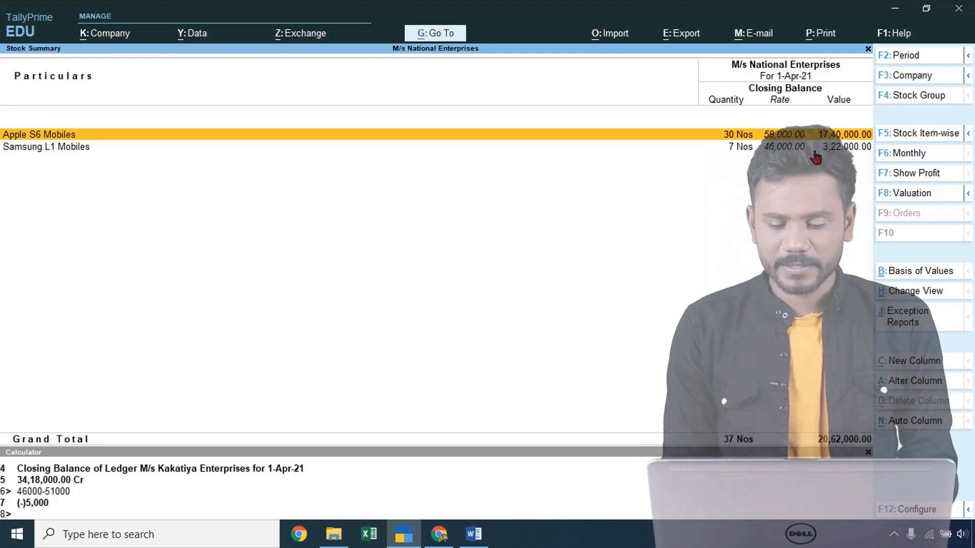
- Review the Apple S6 Mobiles monthly summary and its April stock vouchers
click(724, 154)
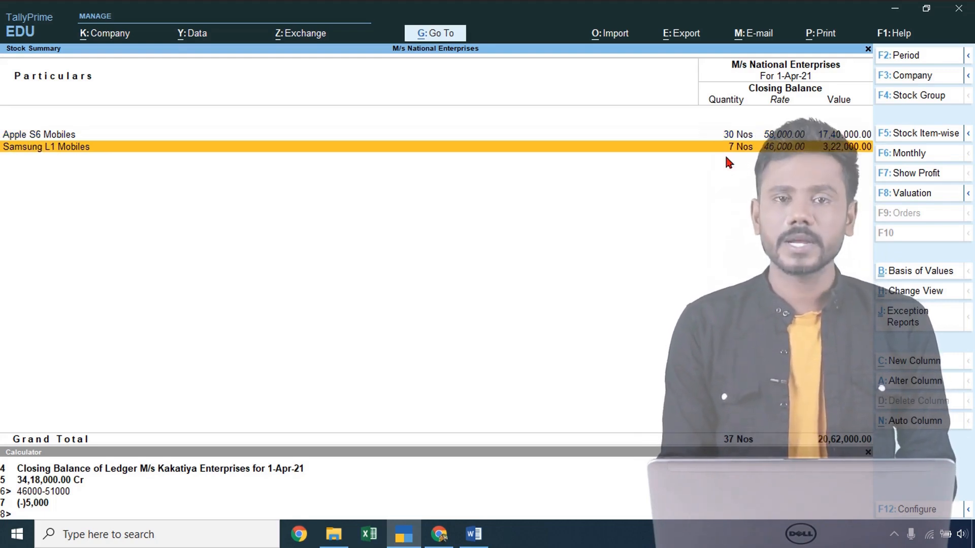
key(Up)
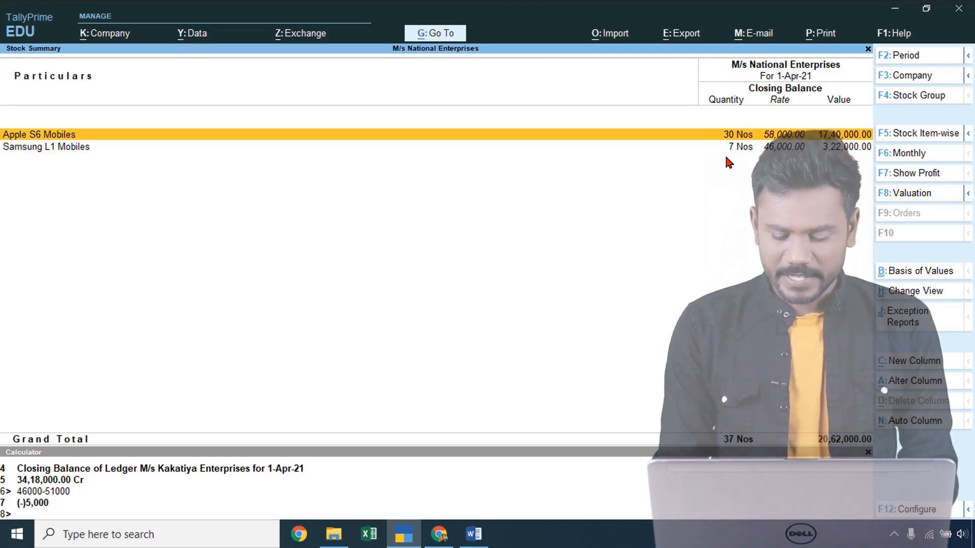
key(Return)
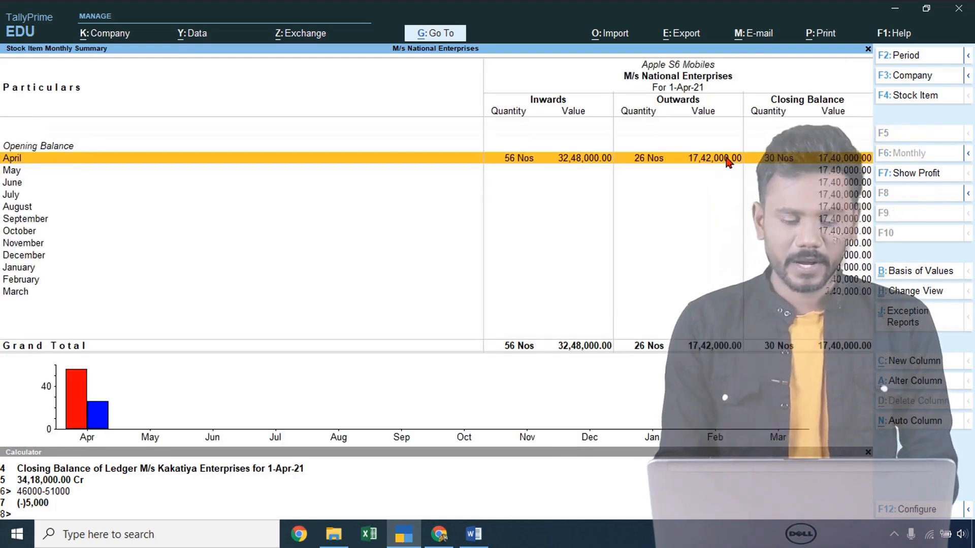
key(Return)
key(Escape)
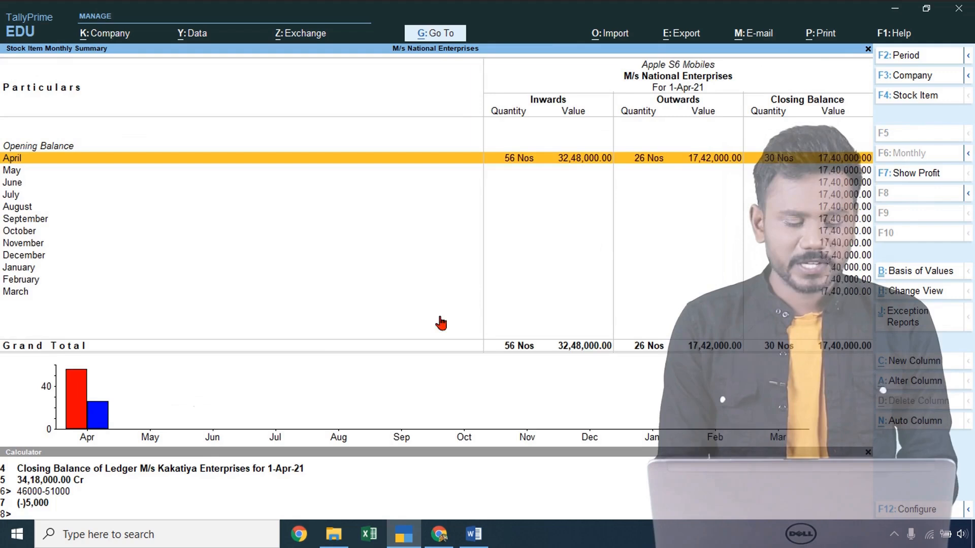
key(Return)
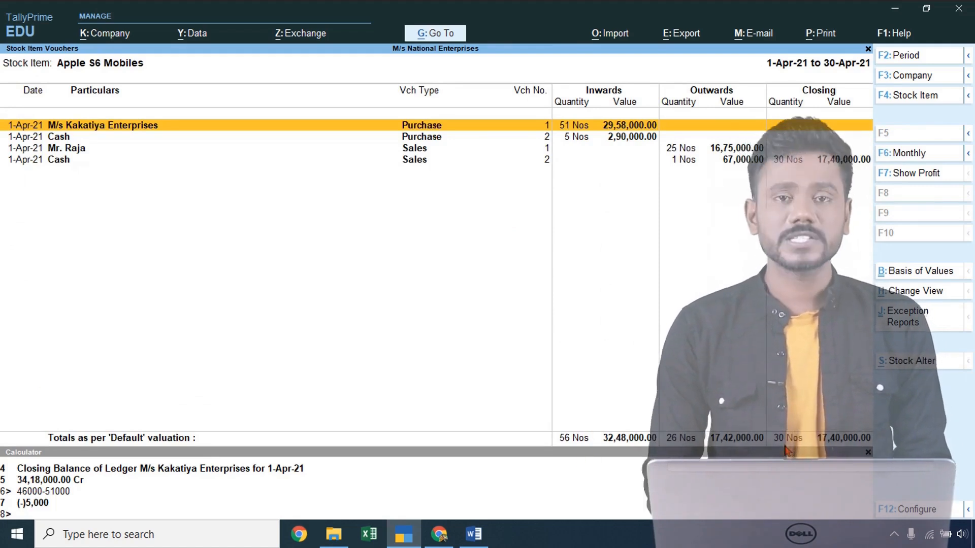
key(Escape)
key(Escape)
- Review Samsung L1 Mobiles' April stock vouchers, then return to the Gateway of Tally
key(Down)
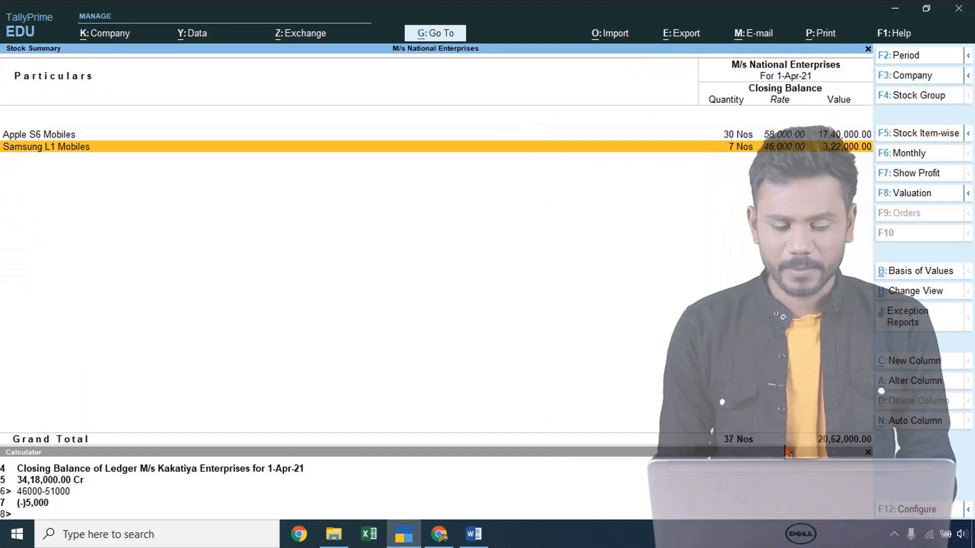
key(Return)
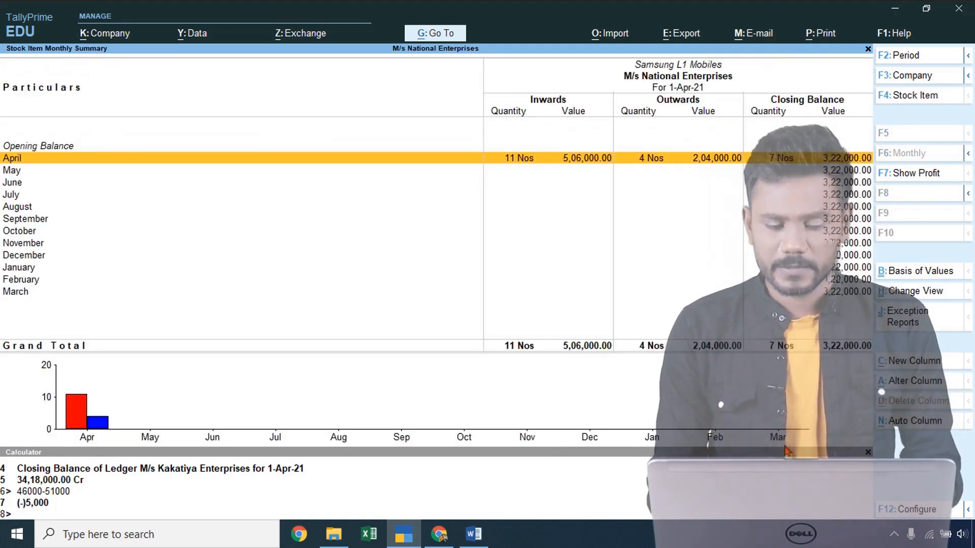
key(Return)
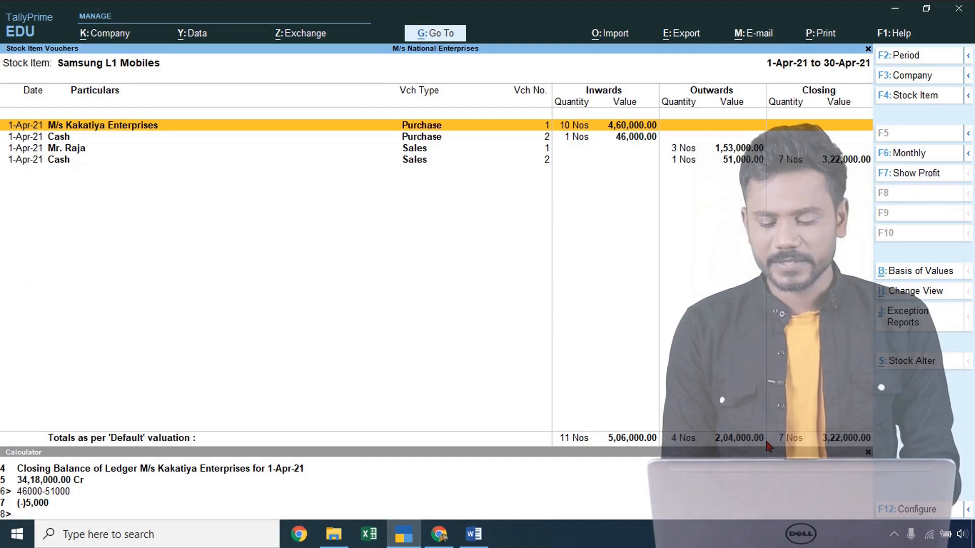
key(Escape)
key(Escape)
key(Escape)
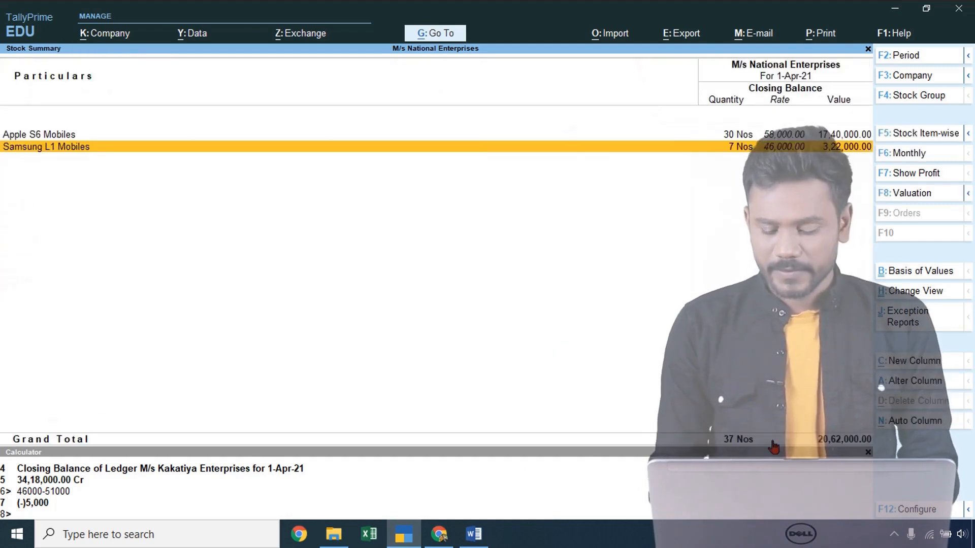
key(Up)
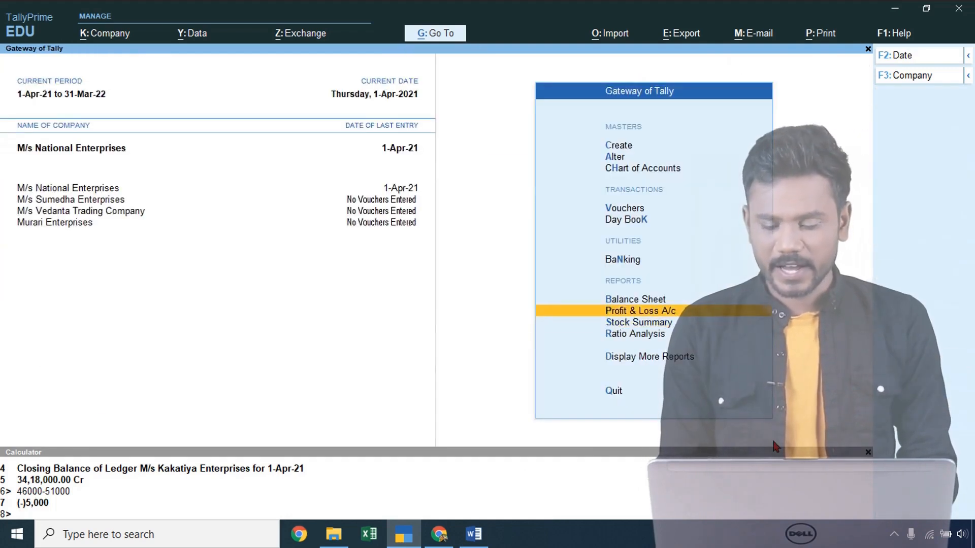
- Check the Profit & Loss account showing 2,54,000.00 net profit
key(Return)
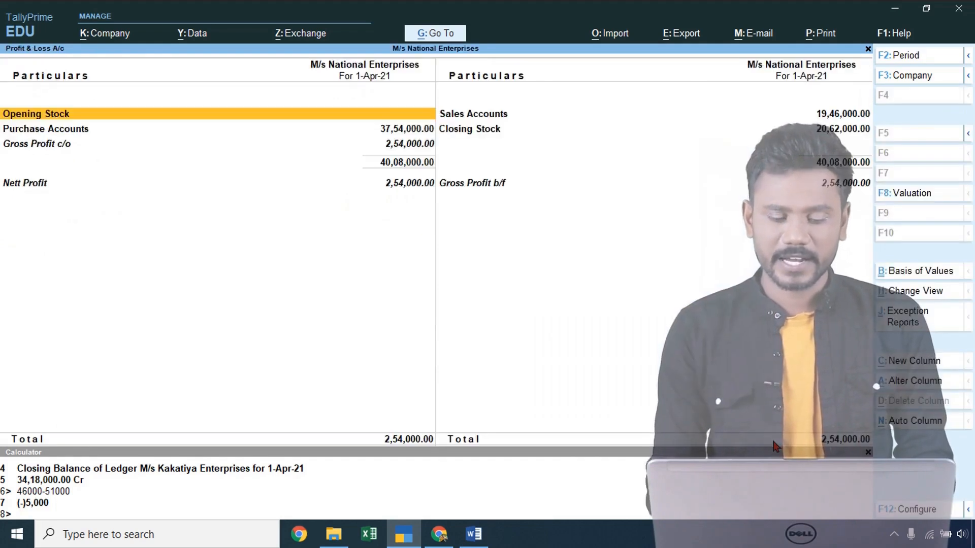
key(Down)
key(Down)
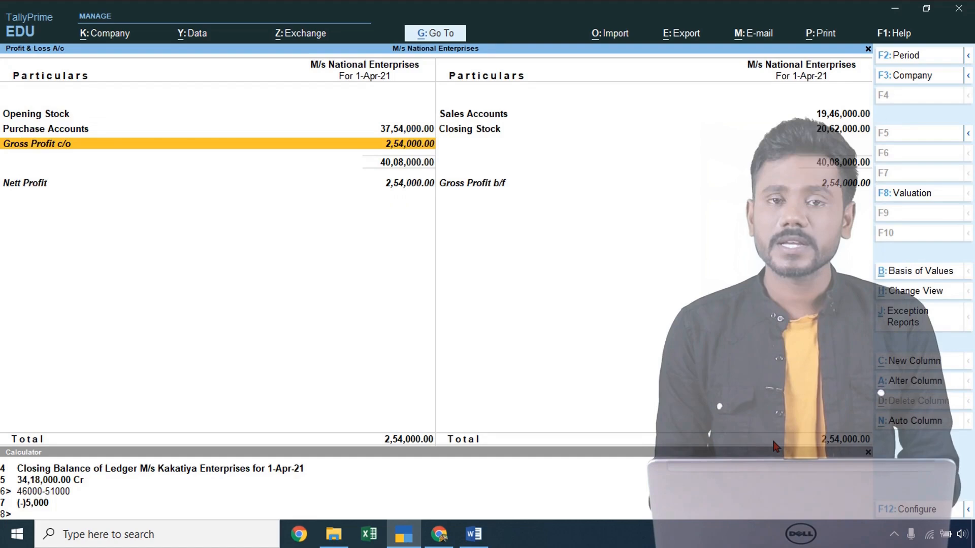
key(Escape)
- Open the Day Book listing the four 1-Apr-21 vouchers
key(Up)
key(Up)
key(Up)
key(Up)
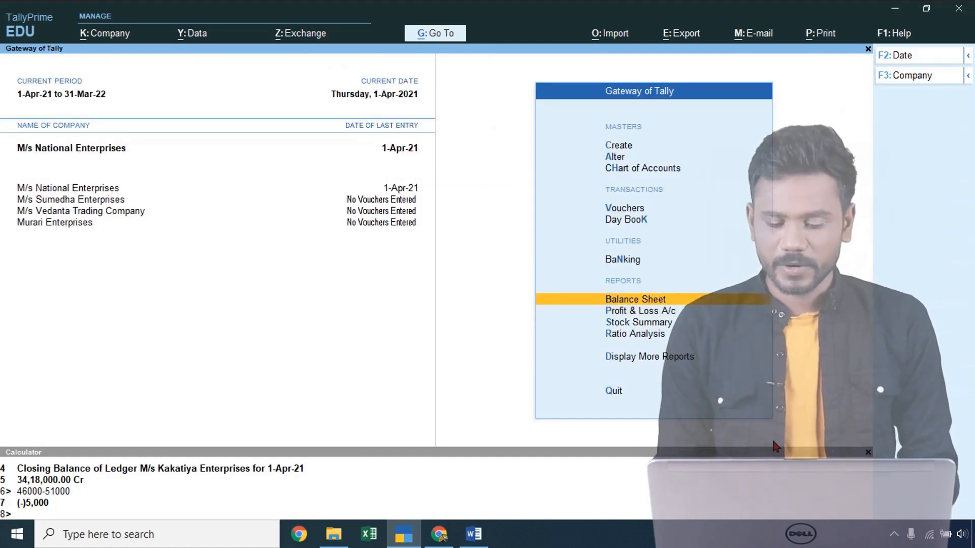
key(Down)
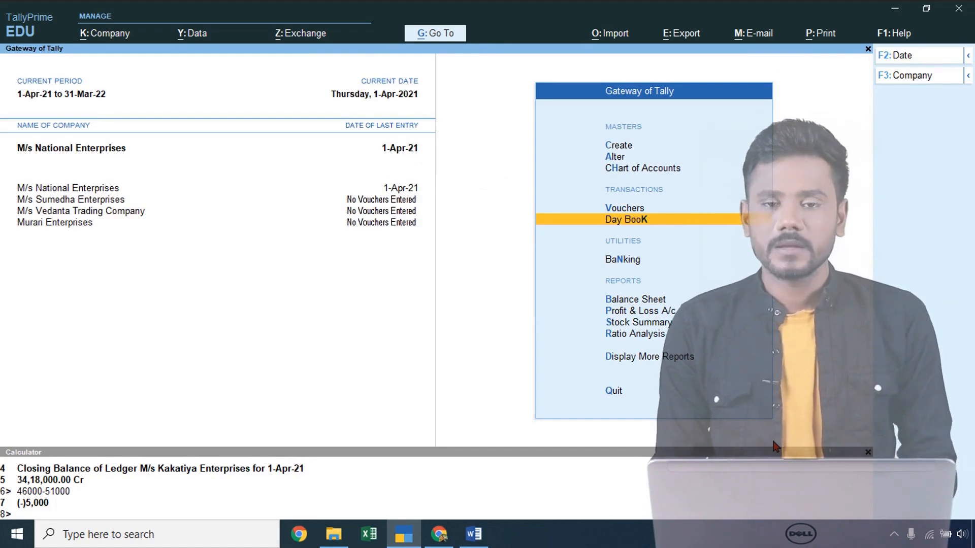
key(Return)
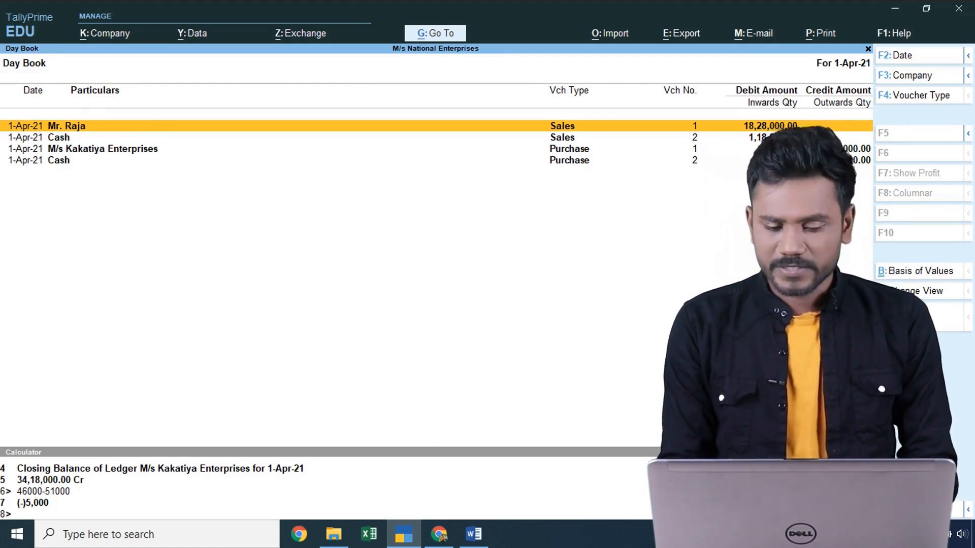
- Inspect the first sales voucher, decline deleting it, and return to the Gateway
key(Return)
key(Return)
key(Return)
key(Return)
key(Return)
key(Return)
key(Return)
key(Return)
key(Return)
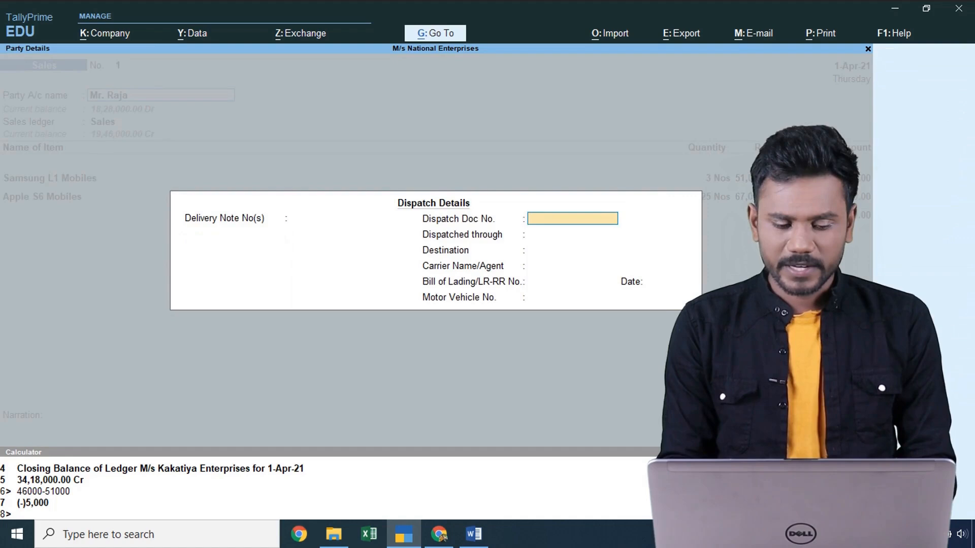
key(Return)
key(Return)
key(Return)
key(Return)
key(Return)
key(Return)
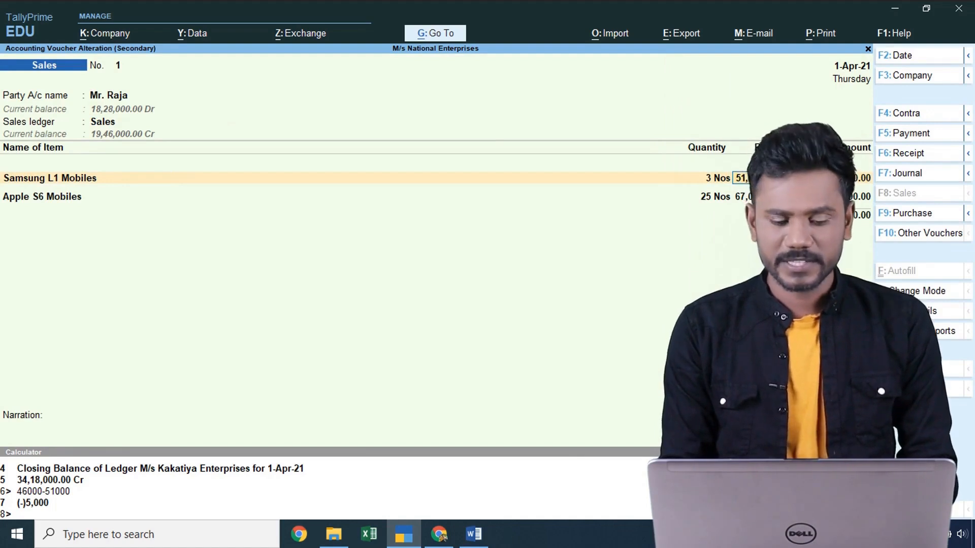
key(ctrl+a)
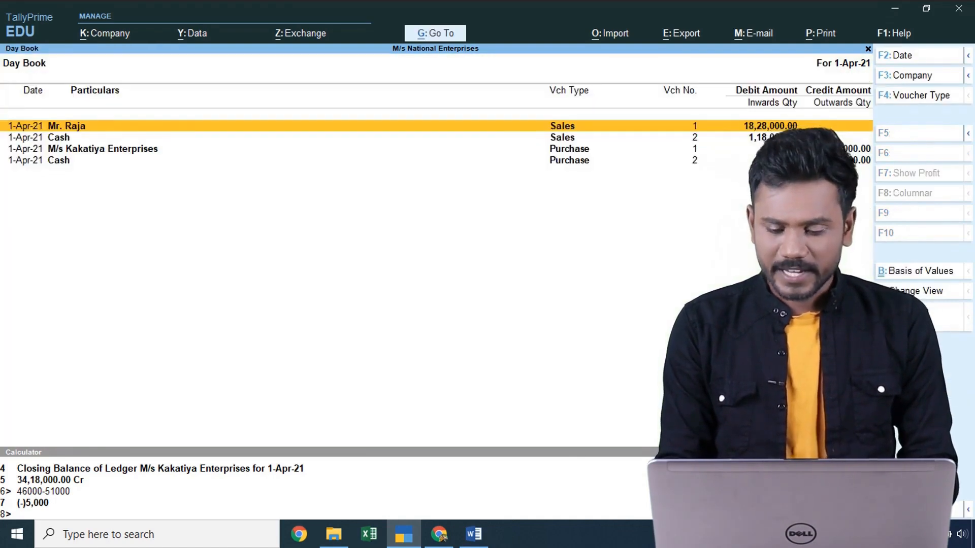
key(Return)
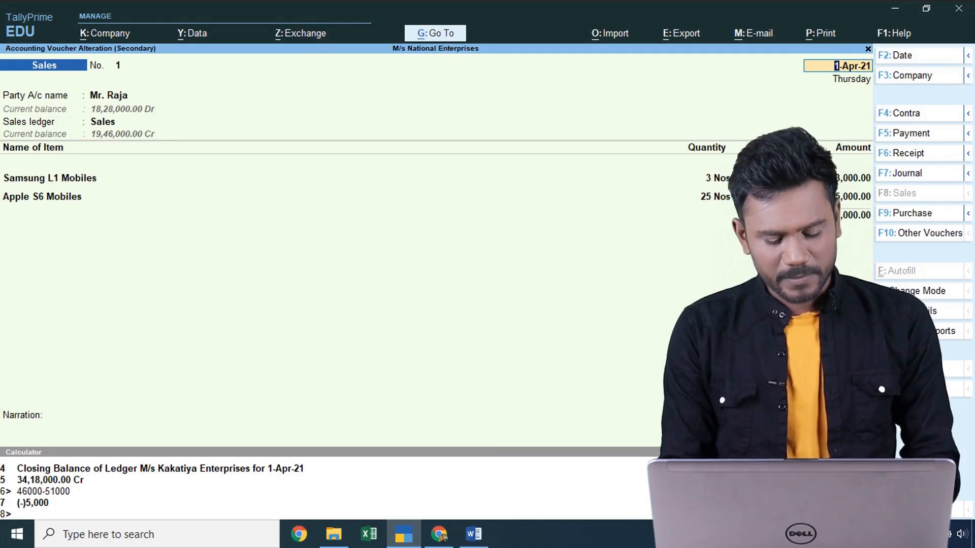
key(alt+d)
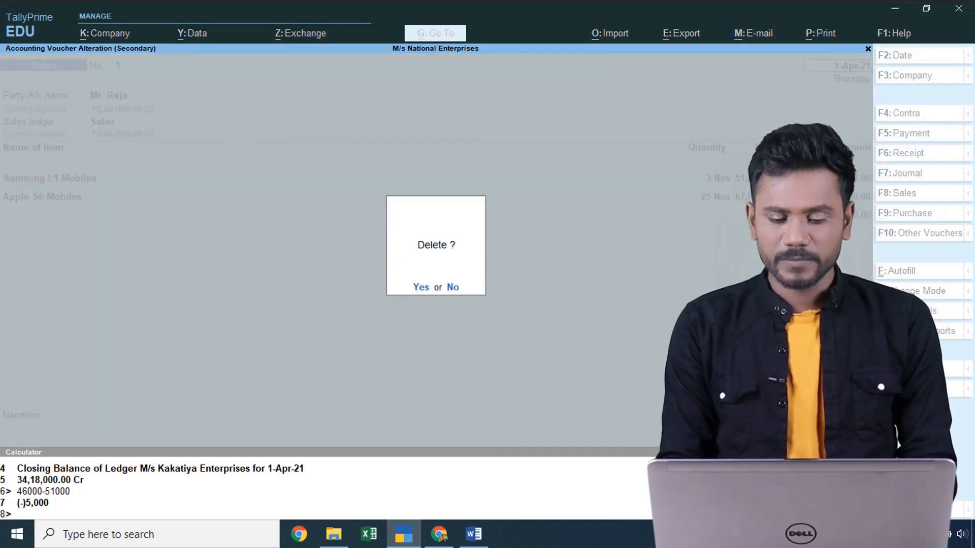
key(n)
key(Escape)
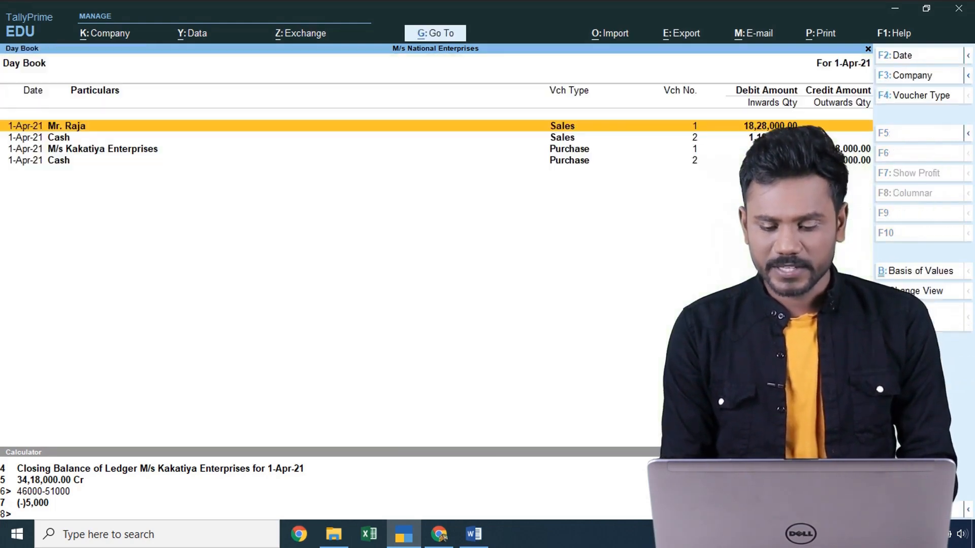
key(Escape)
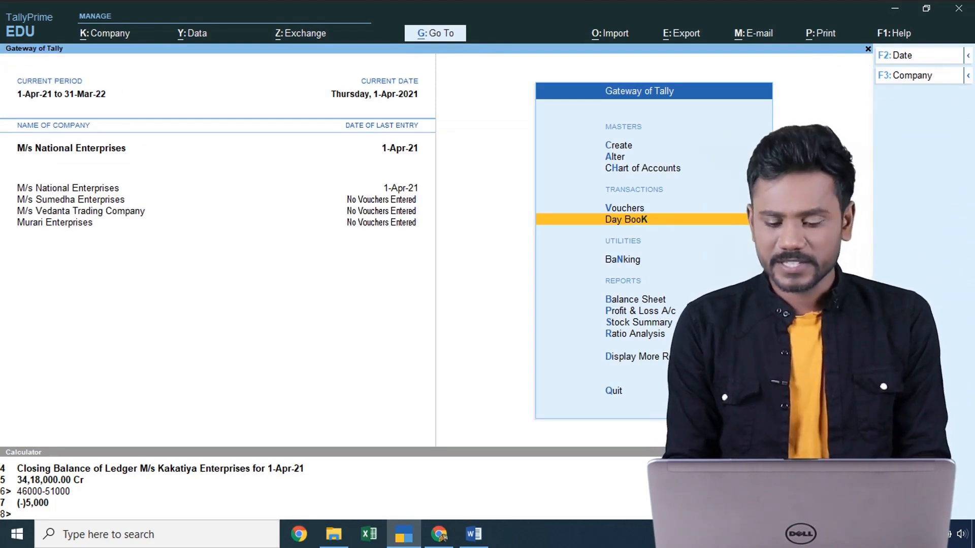
- Open the Purchase Register and list April's purchases totalling 37,54,000
click(444, 37)
text(Purchase Re)
key(Return)
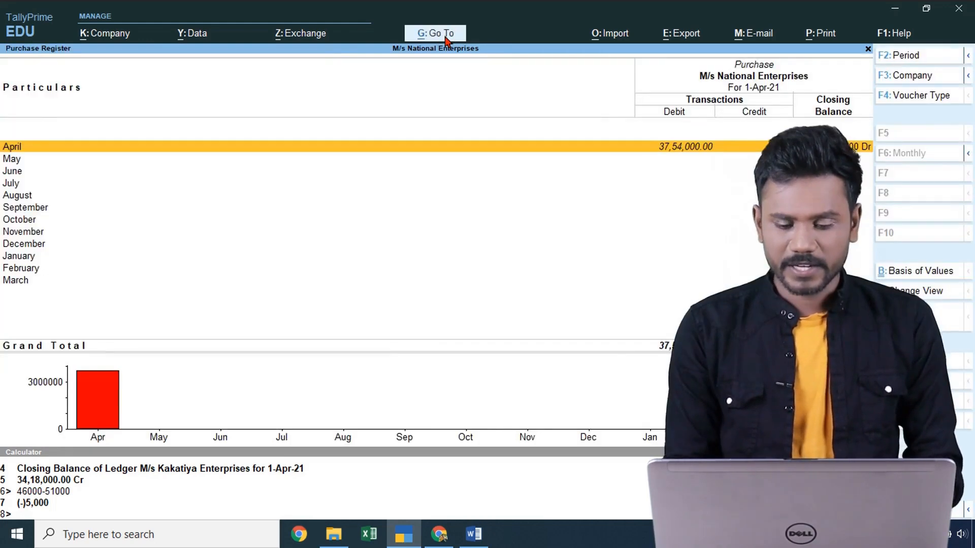
key(Return)
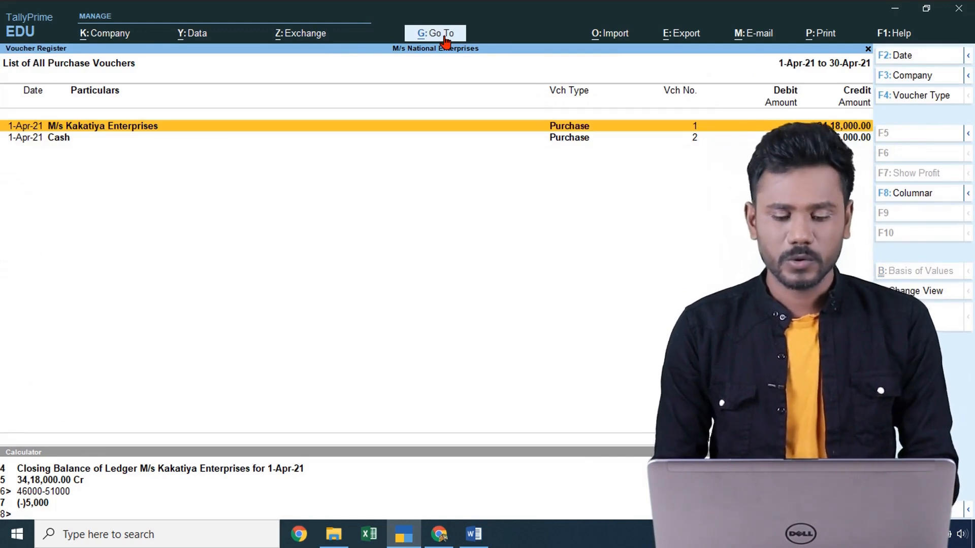
- Open the Sales Register showing April sales of 19,46,000
click(444, 38)
text(Sales)
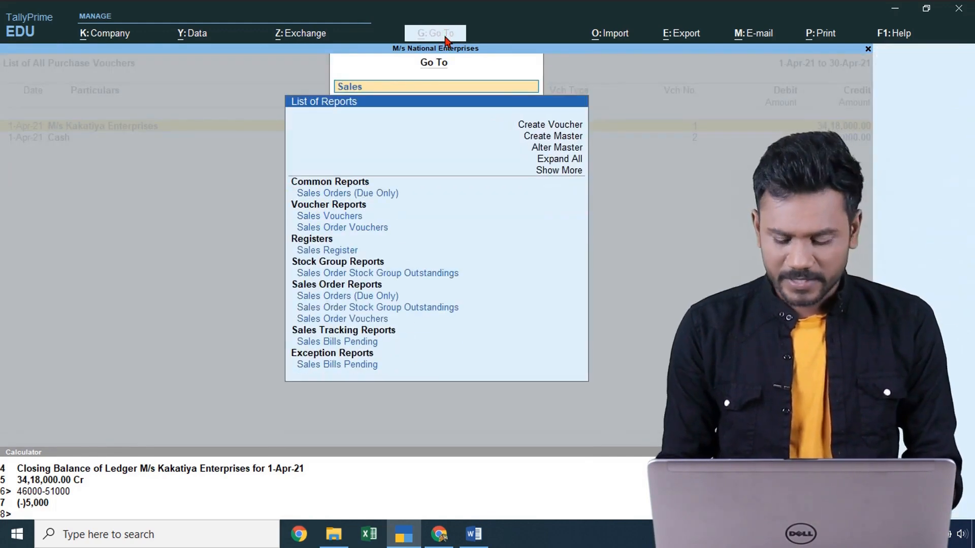
key(Down)
key(Down)
key(Down)
key(Down)
key(Return)
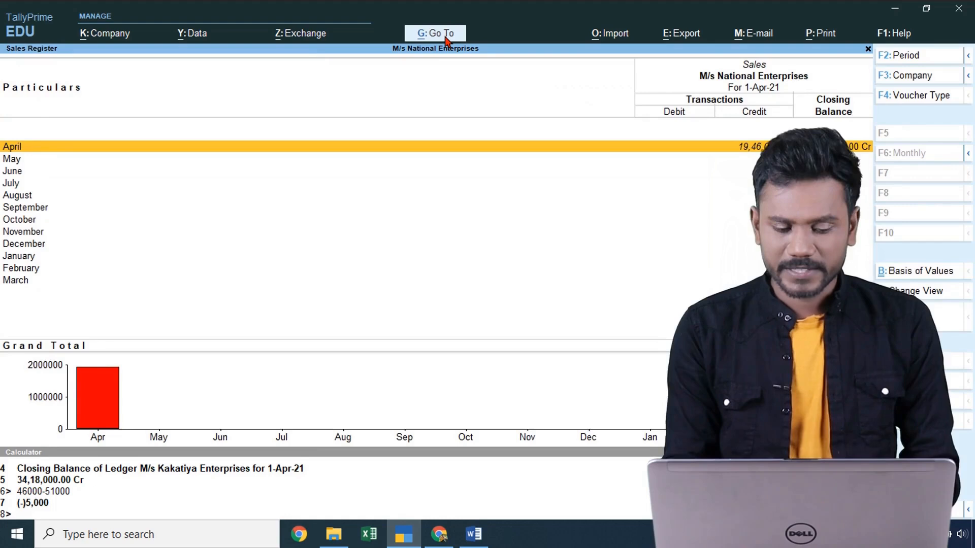